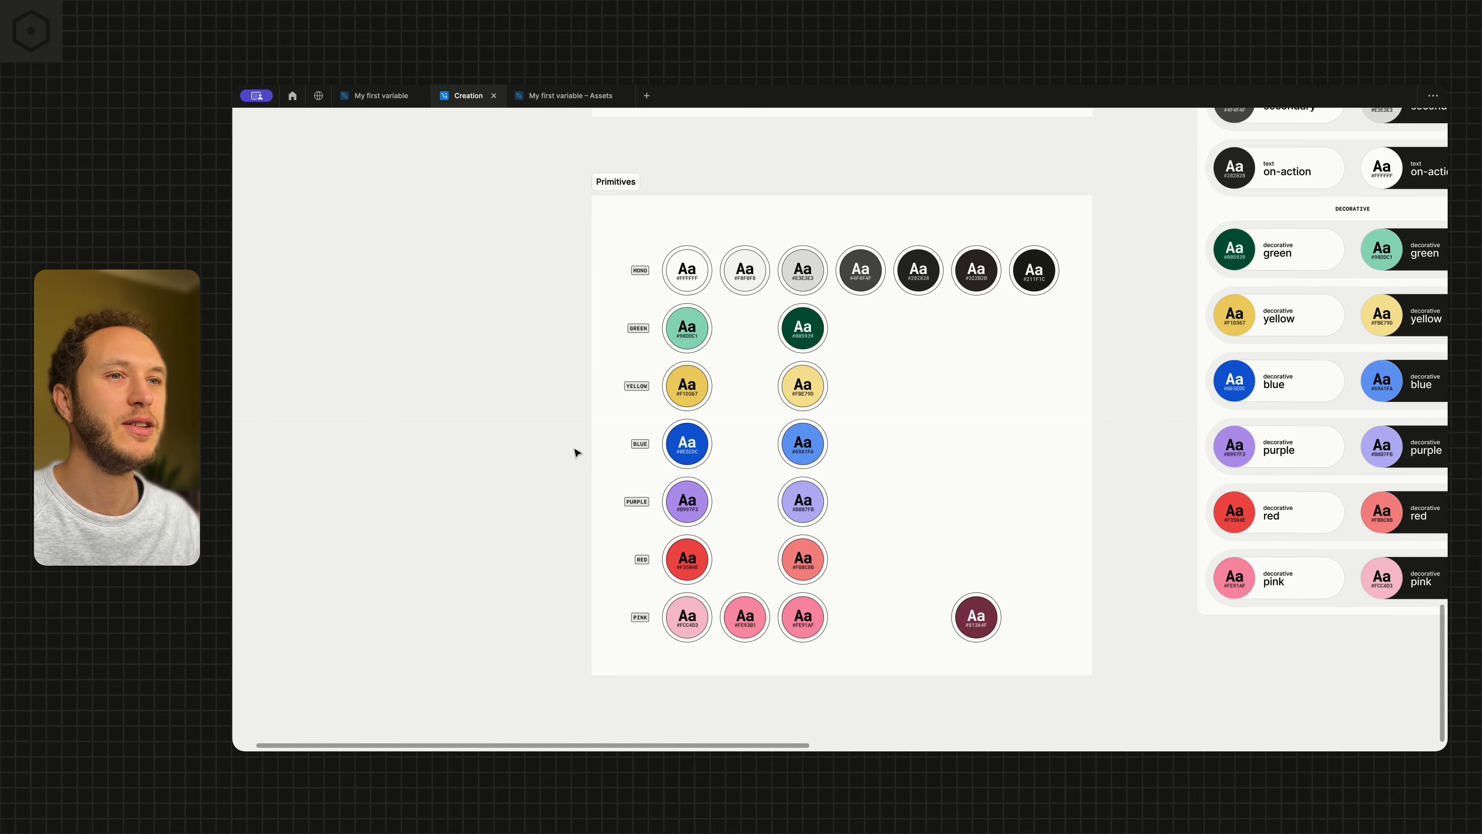
Label the seven mono swatches 100 through 700 in order from lightest to darkest
scroll(566, 338, "up", 1)
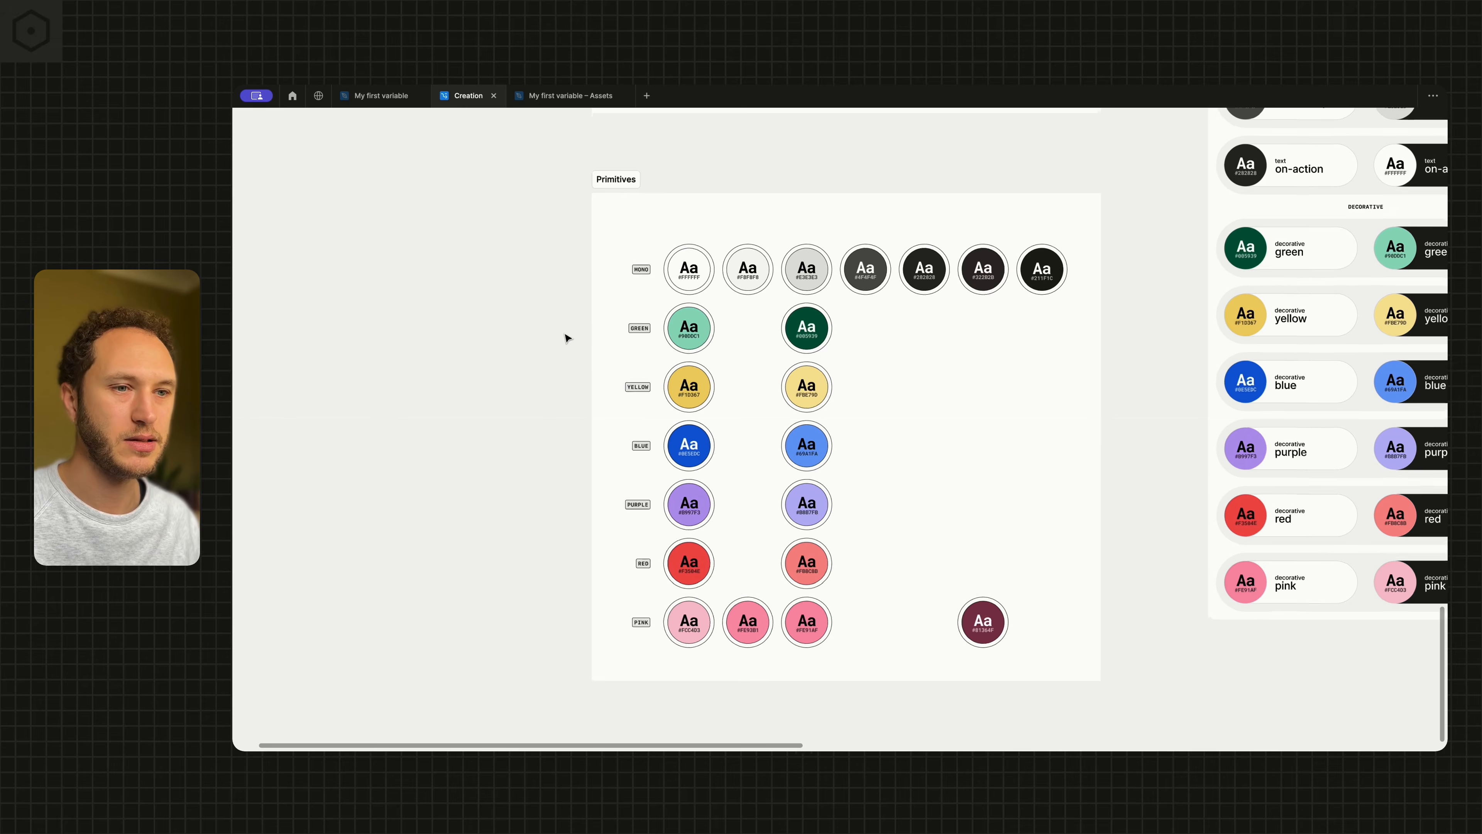
scroll(566, 338, "up", 2)
scroll(613, 280, "right", 2)
left_click(659, 228)
double_click(659, 229)
type("100")
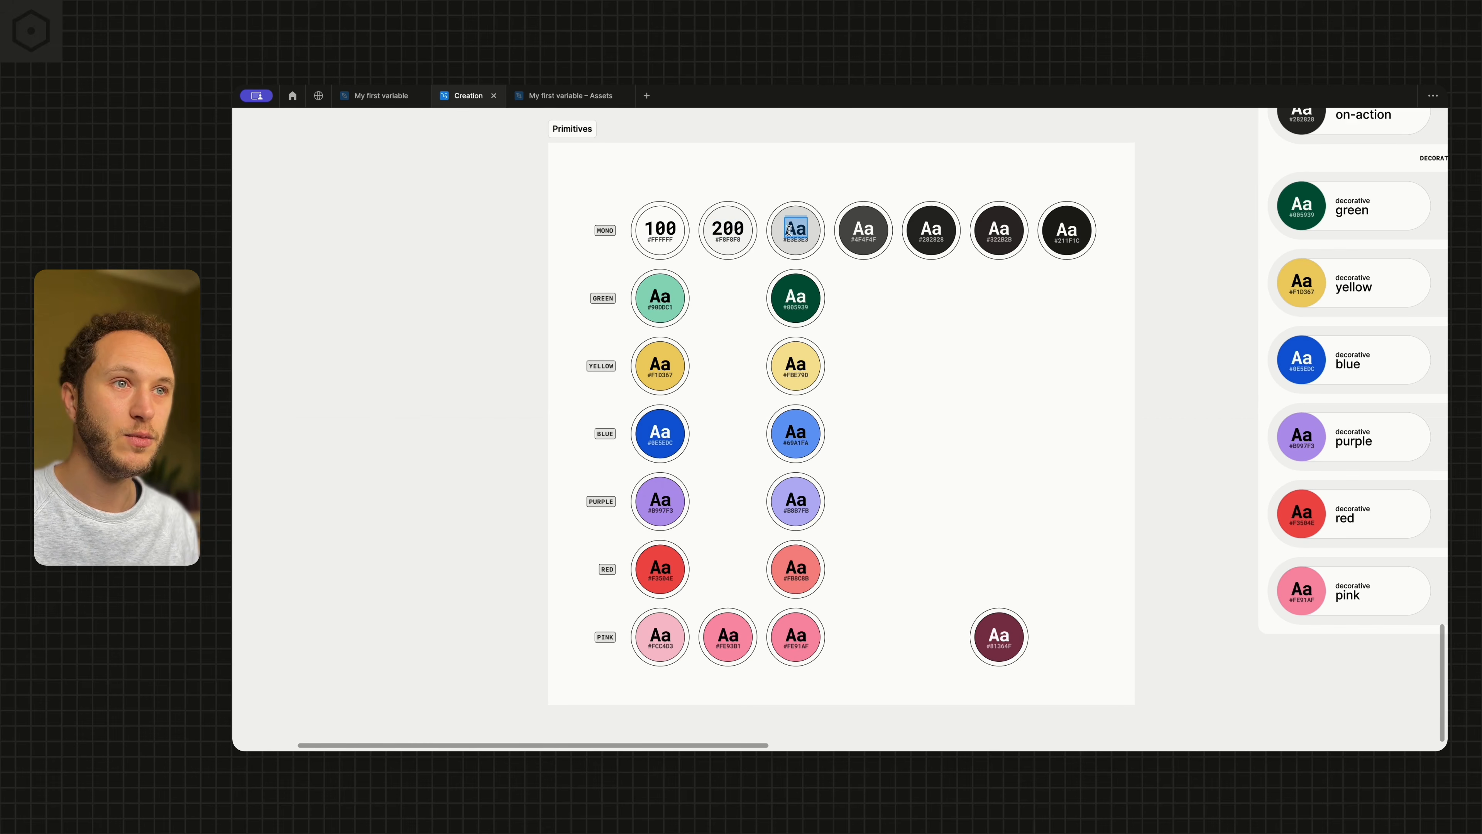
type("300")
double_click(865, 224)
type("400")
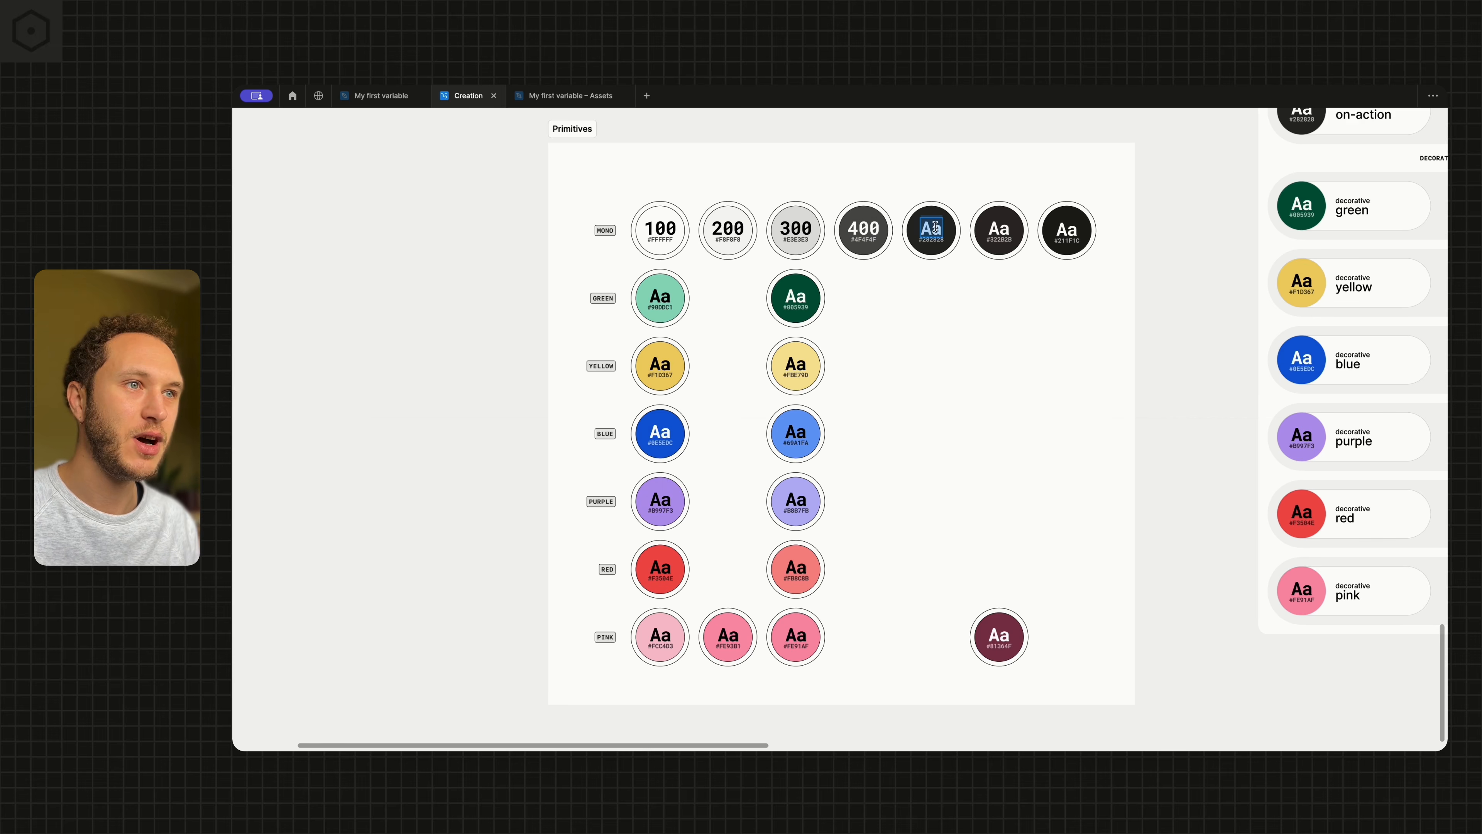
type("500")
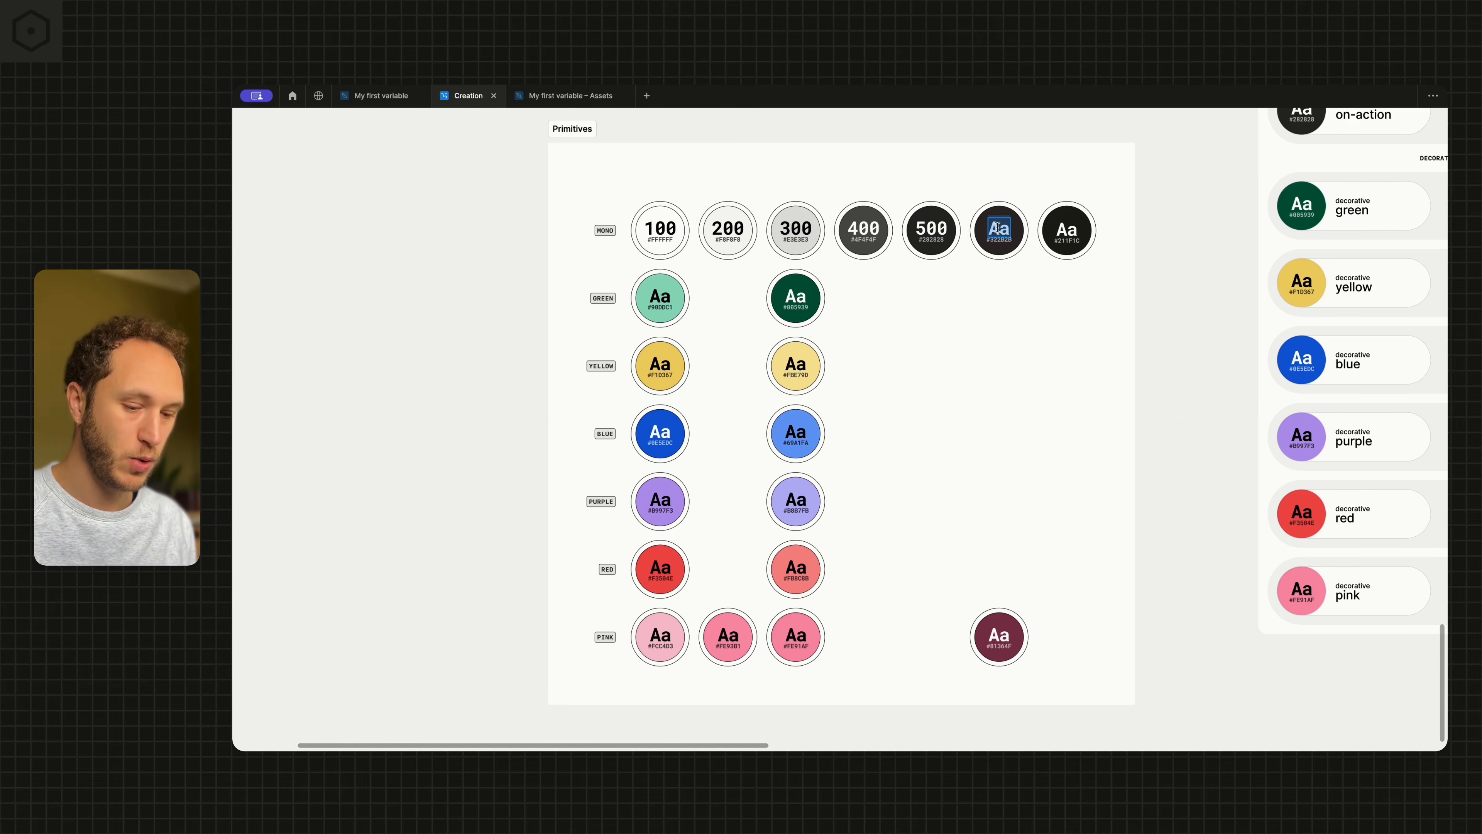
double_click(1071, 225)
type("700")
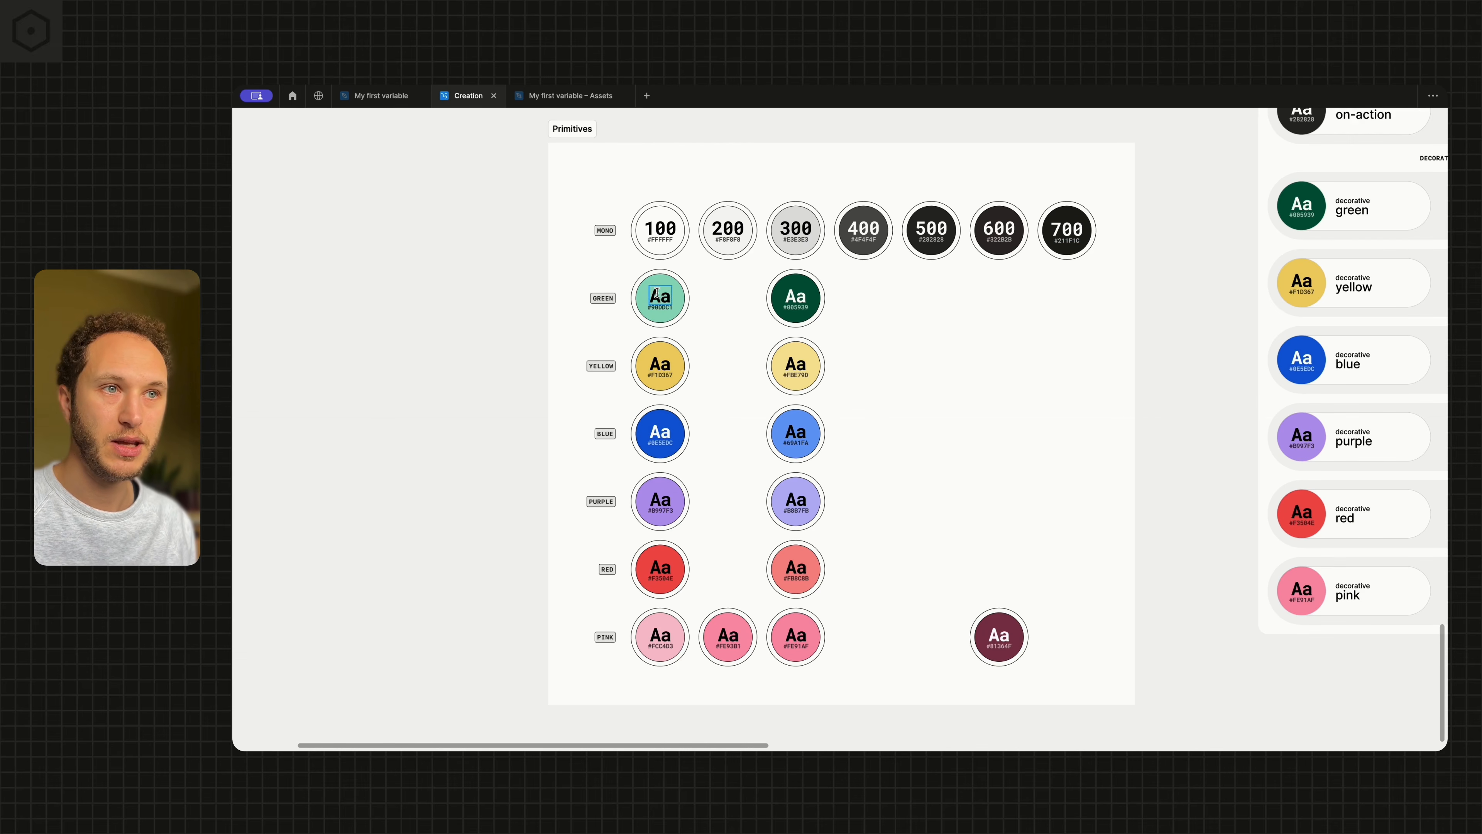
key("Escape")
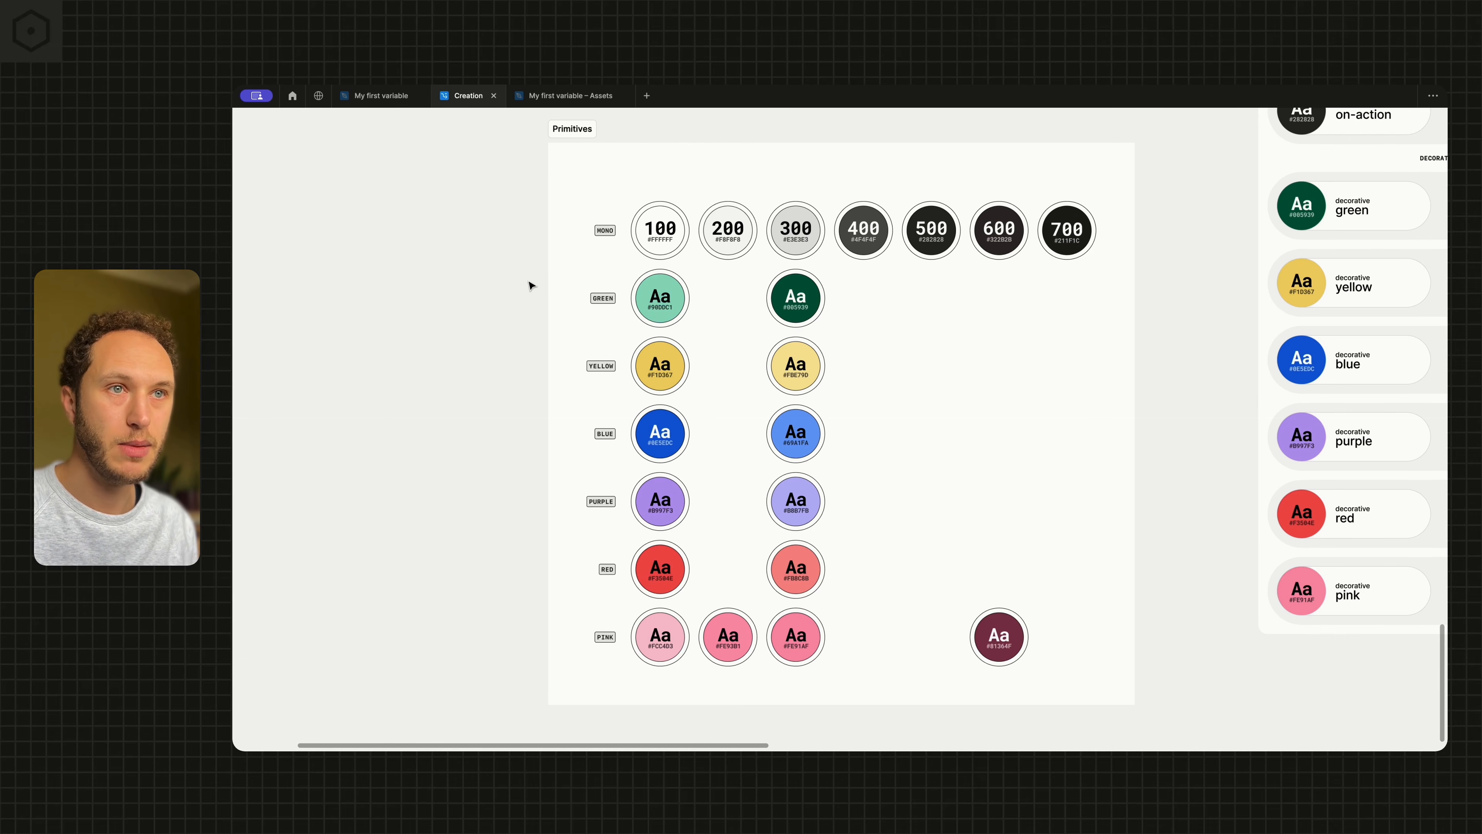
Move the light green swatch into the 200 column and the dark green swatch into the 500 column
scroll(654, 266, "up", 4)
scroll(653, 268, "up", 1)
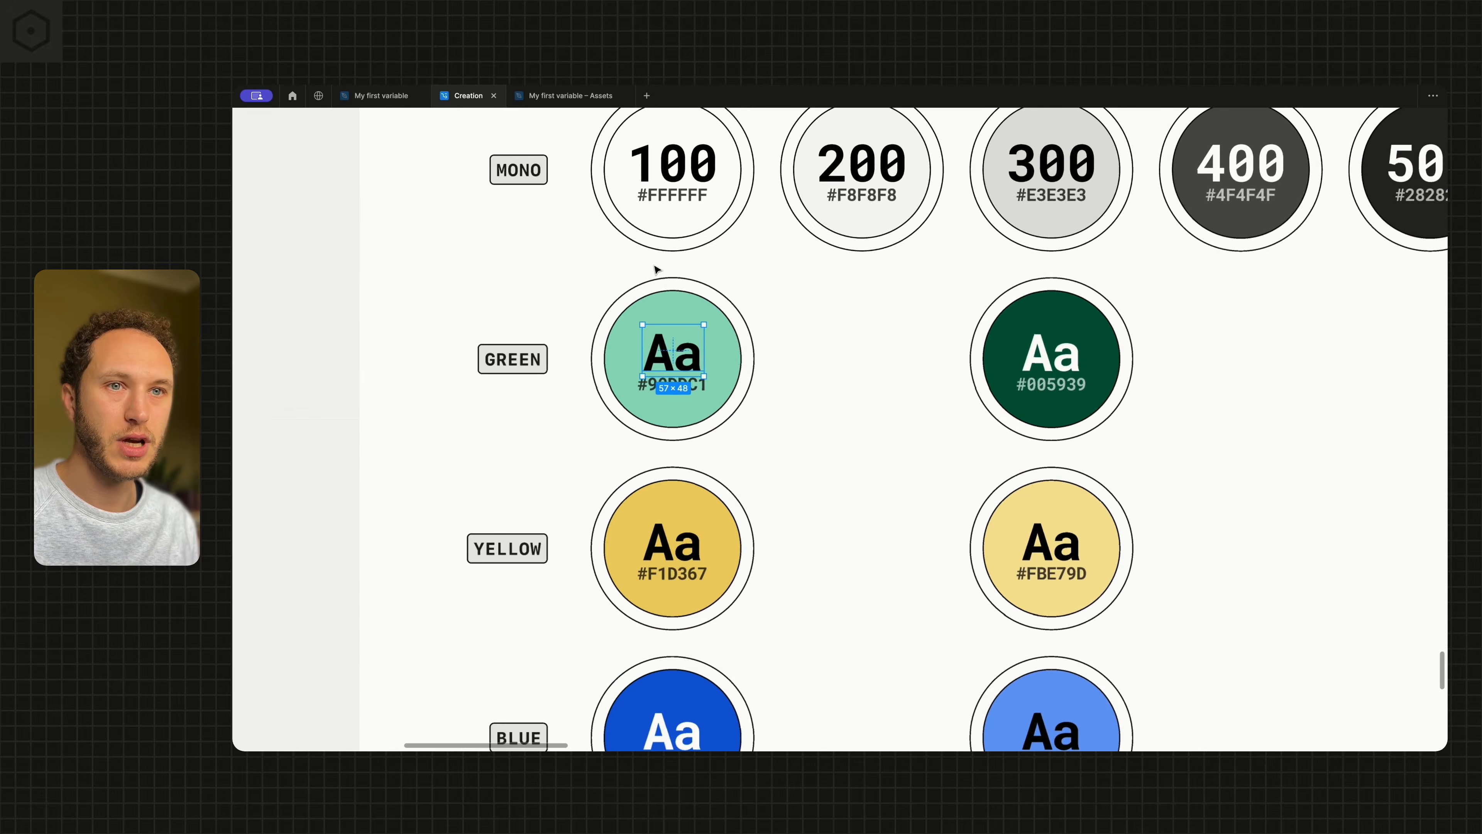
scroll(659, 271, "up", 2)
left_click(607, 351)
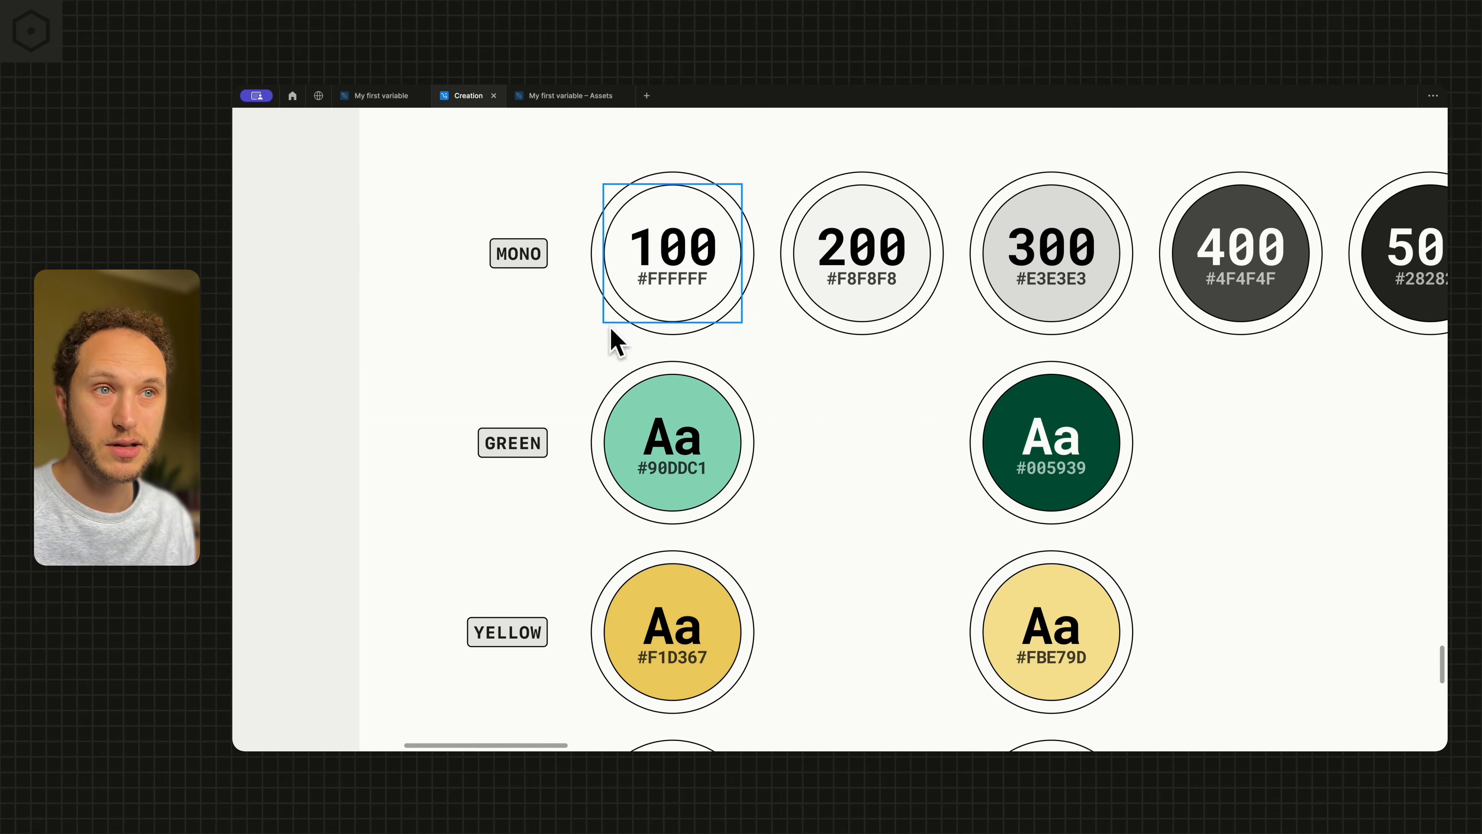
scroll(674, 415, "down", 3)
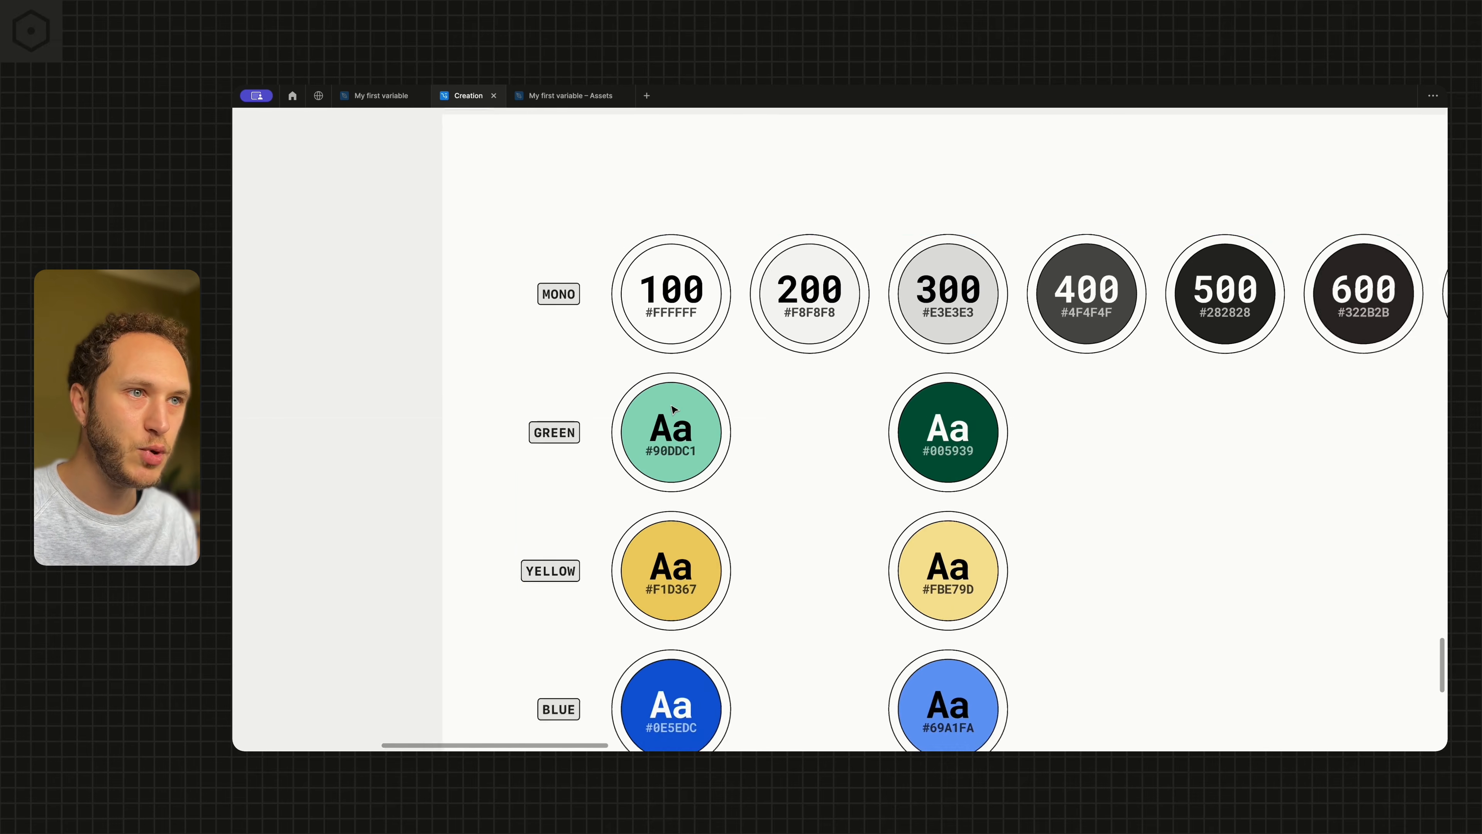
left_click(592, 419)
scroll(592, 419, "left", 1)
key("shift+Return")
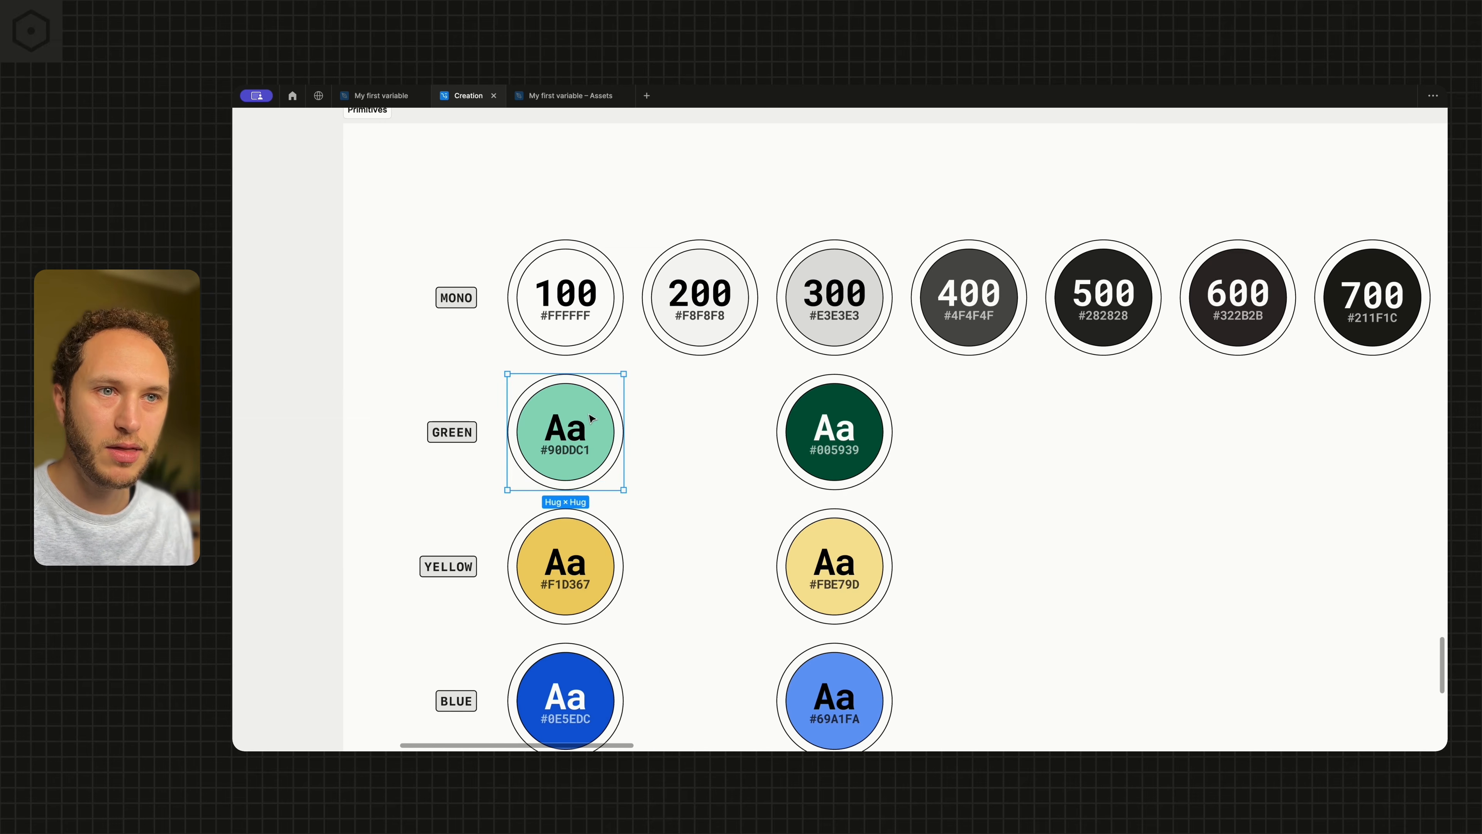
left_click_drag(604, 412, 980, 398)
scroll(712, 410, "right", 3)
Label the light green swatch 200 and the dark green swatch 500
double_click(584, 429)
double_click(584, 429)
type("200")
double_click(1001, 428)
type("500")
left_click(914, 447)
Move the lighter yellow swatch into the 200 column and the darker yellow swatch into the 400 column
scroll(830, 479, "down", 3)
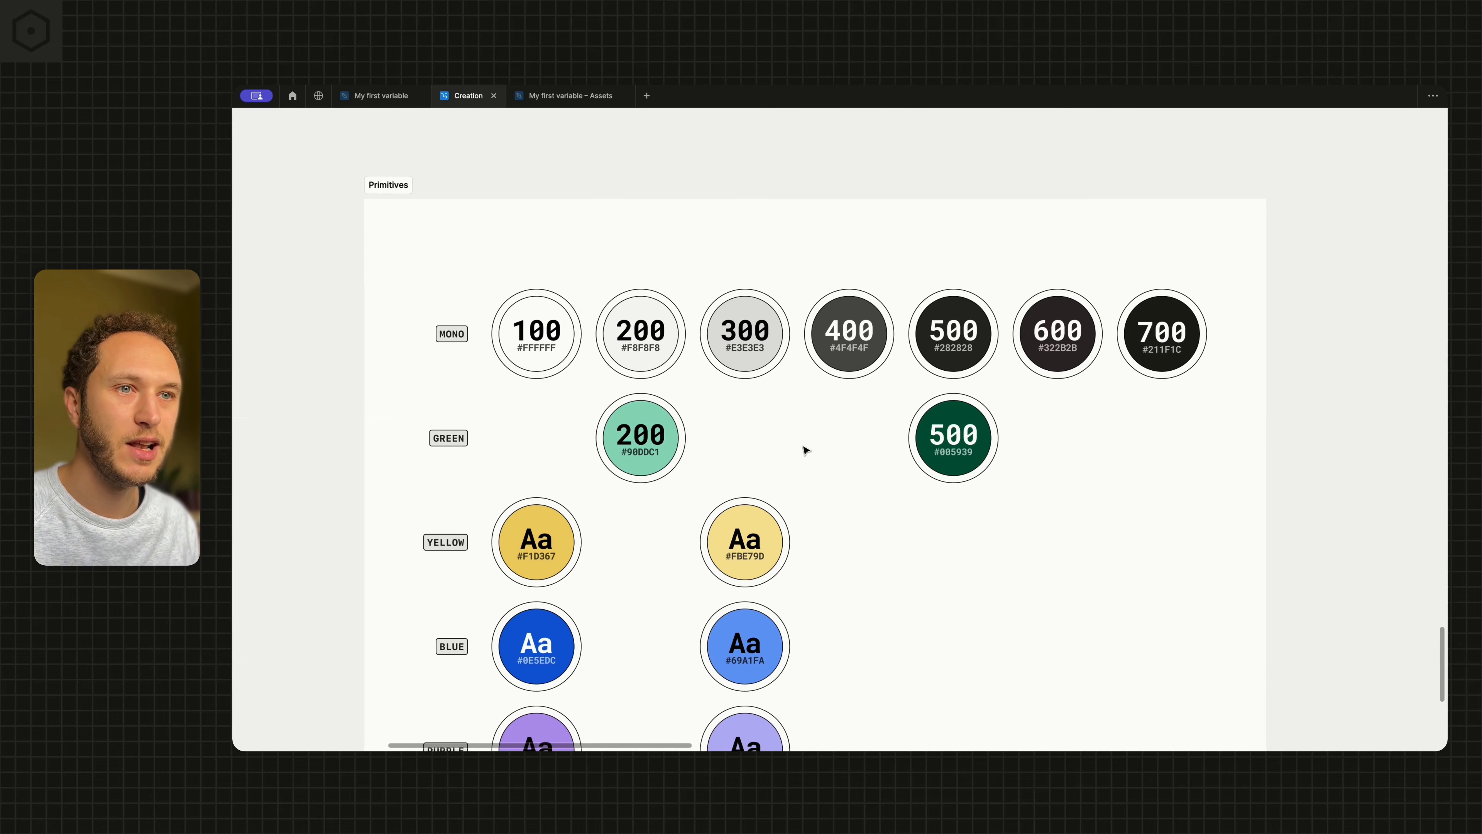
scroll(782, 450, "left", 3)
scroll(758, 466, "down", 2)
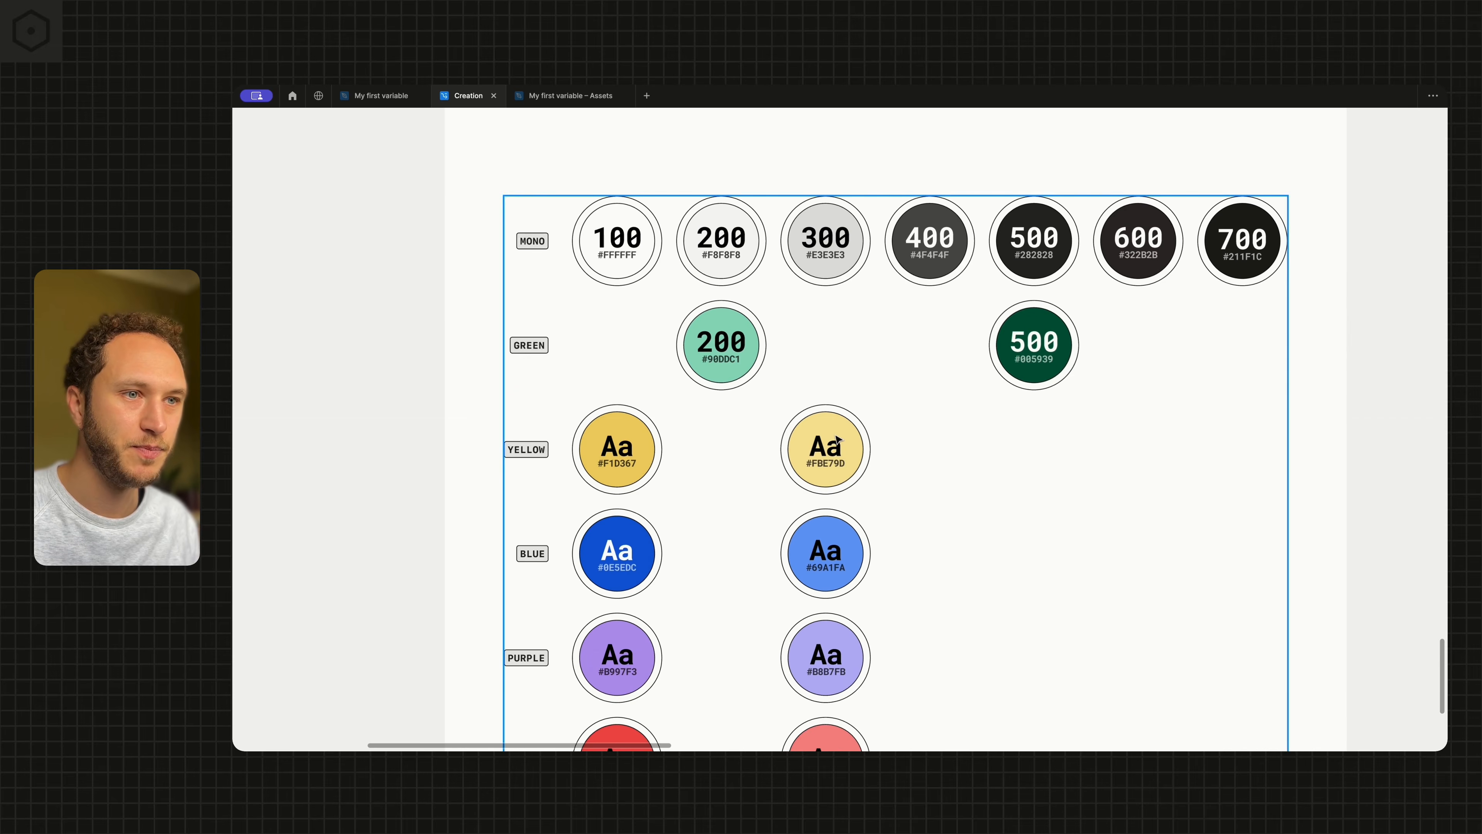
left_click(835, 443)
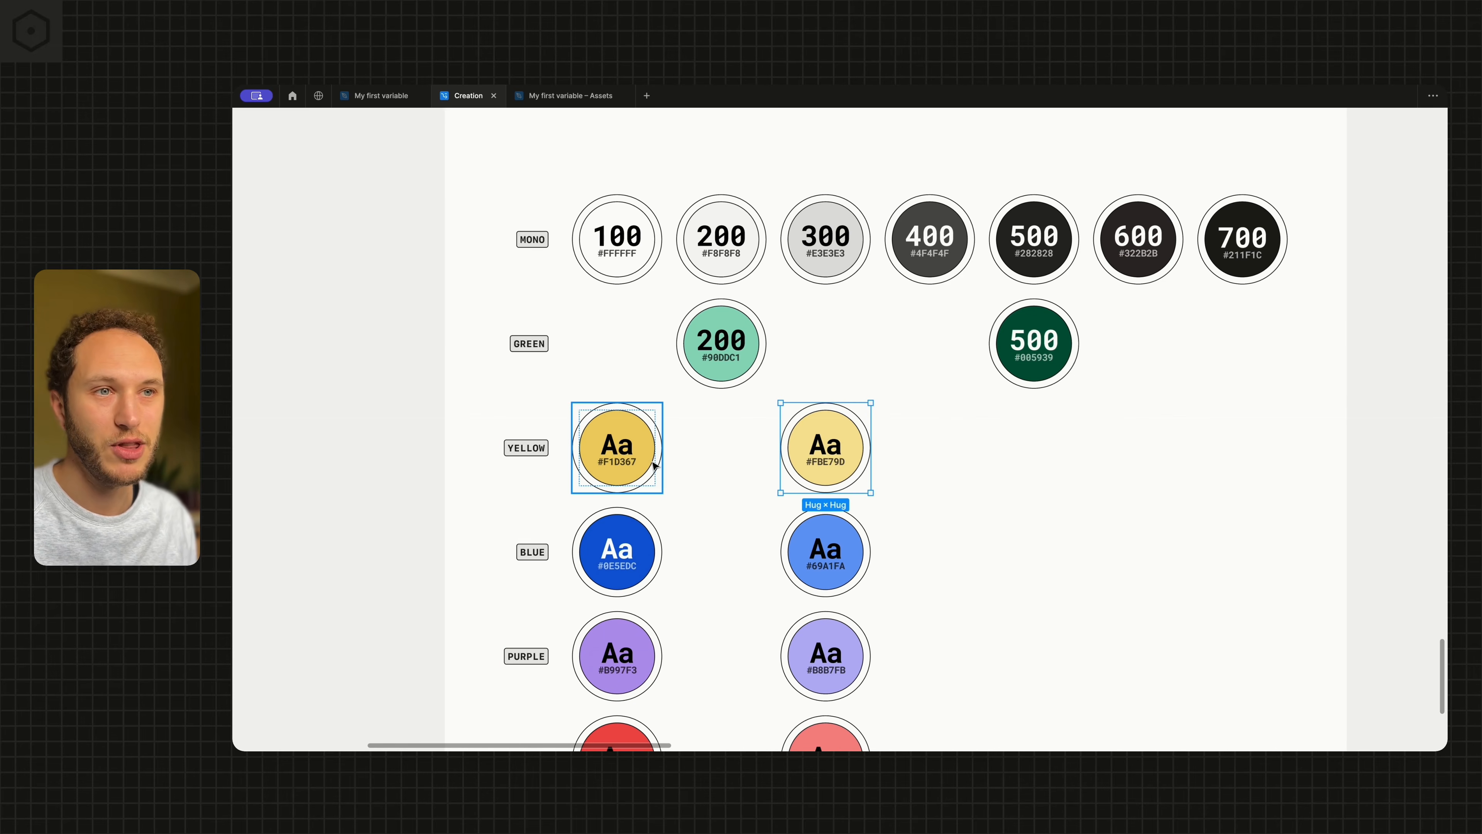
left_click_drag(817, 476, 709, 478)
left_click_drag(616, 467, 932, 458)
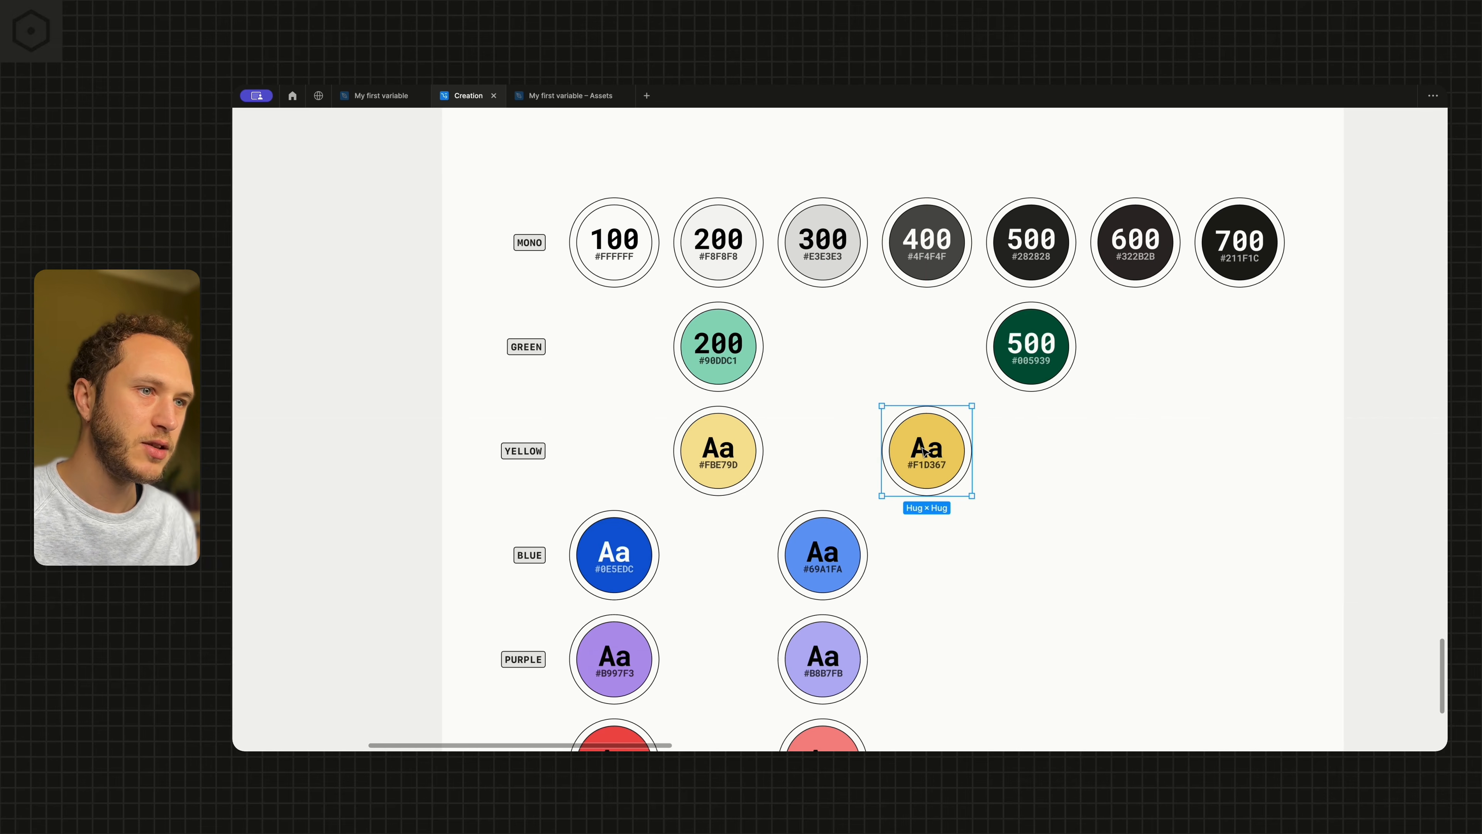
Label the darker yellow swatch 400 and the lighter yellow swatch 200
double_click(925, 451)
key("BackSpace")
type("400")
left_click(708, 449)
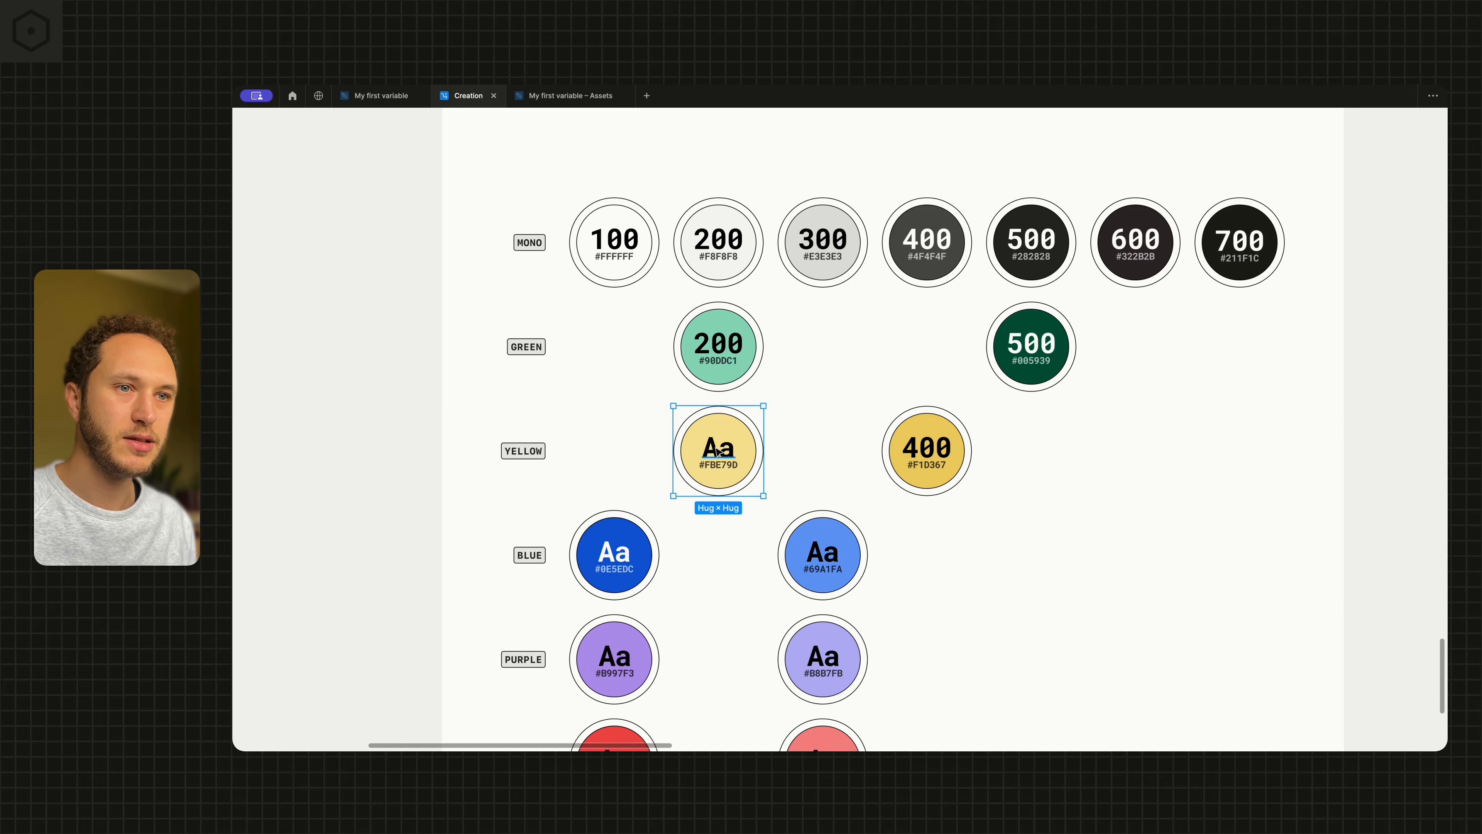
double_click(716, 449)
type("200")
left_click(620, 448)
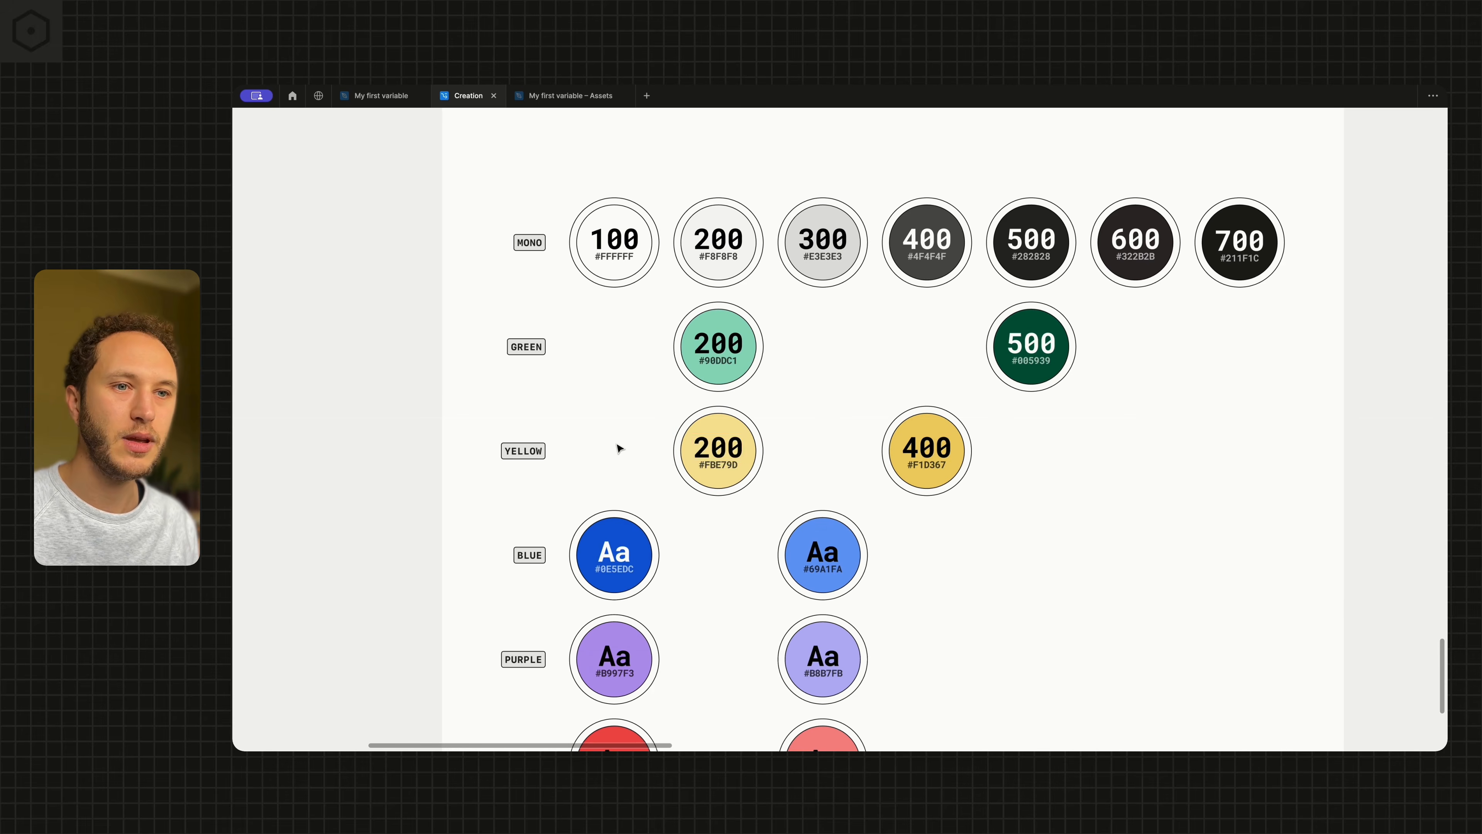
Move the dark blue swatch into the 400 column and label it 400
scroll(620, 449, "down", 3)
left_click(620, 448)
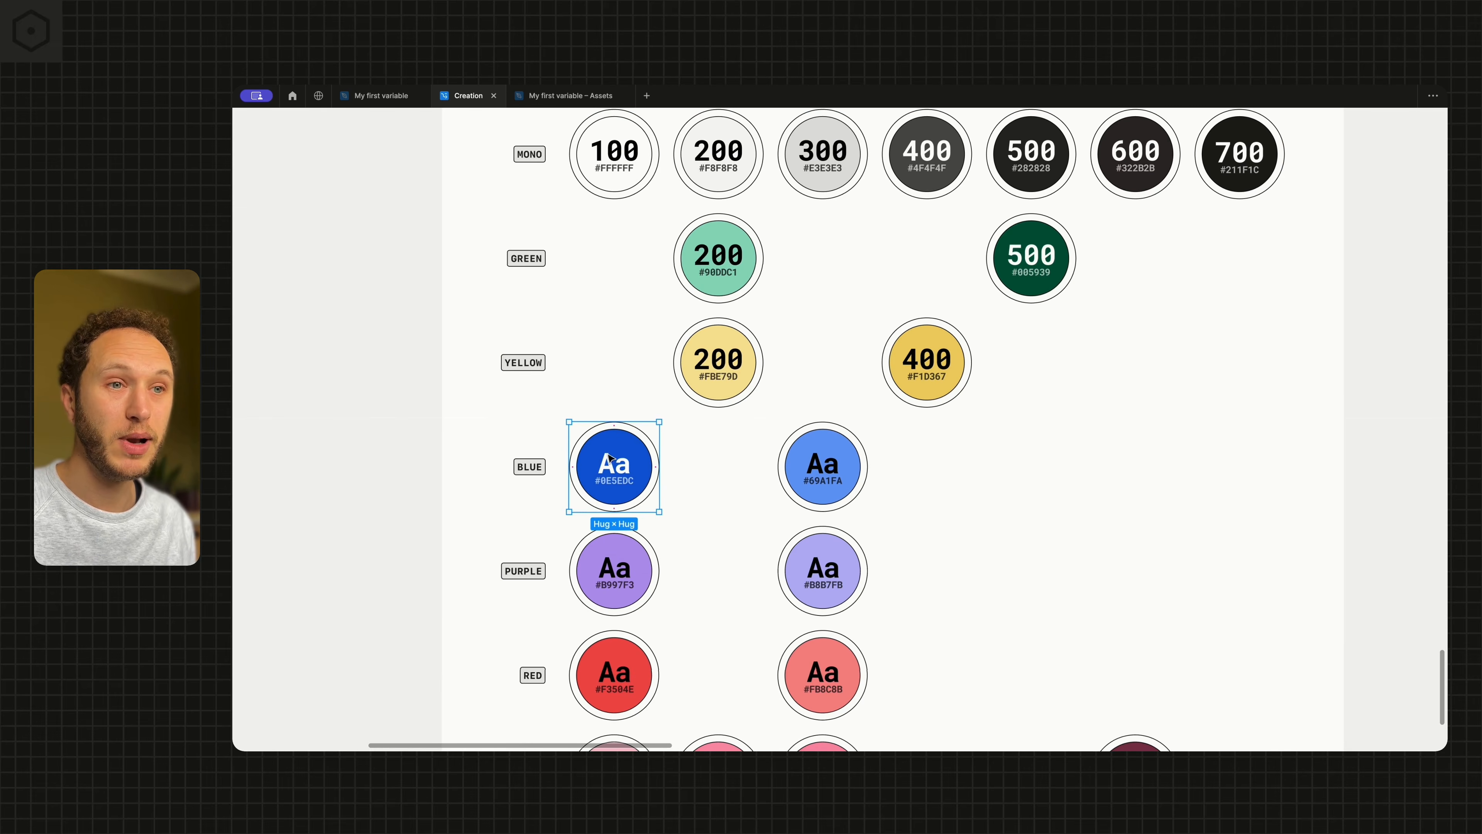
left_click_drag(619, 454, 931, 457)
double_click(933, 463)
double_click(933, 465)
type("400")
Label the light blue swatch 200 and move it into the 200 column
double_click(827, 457)
type("200")
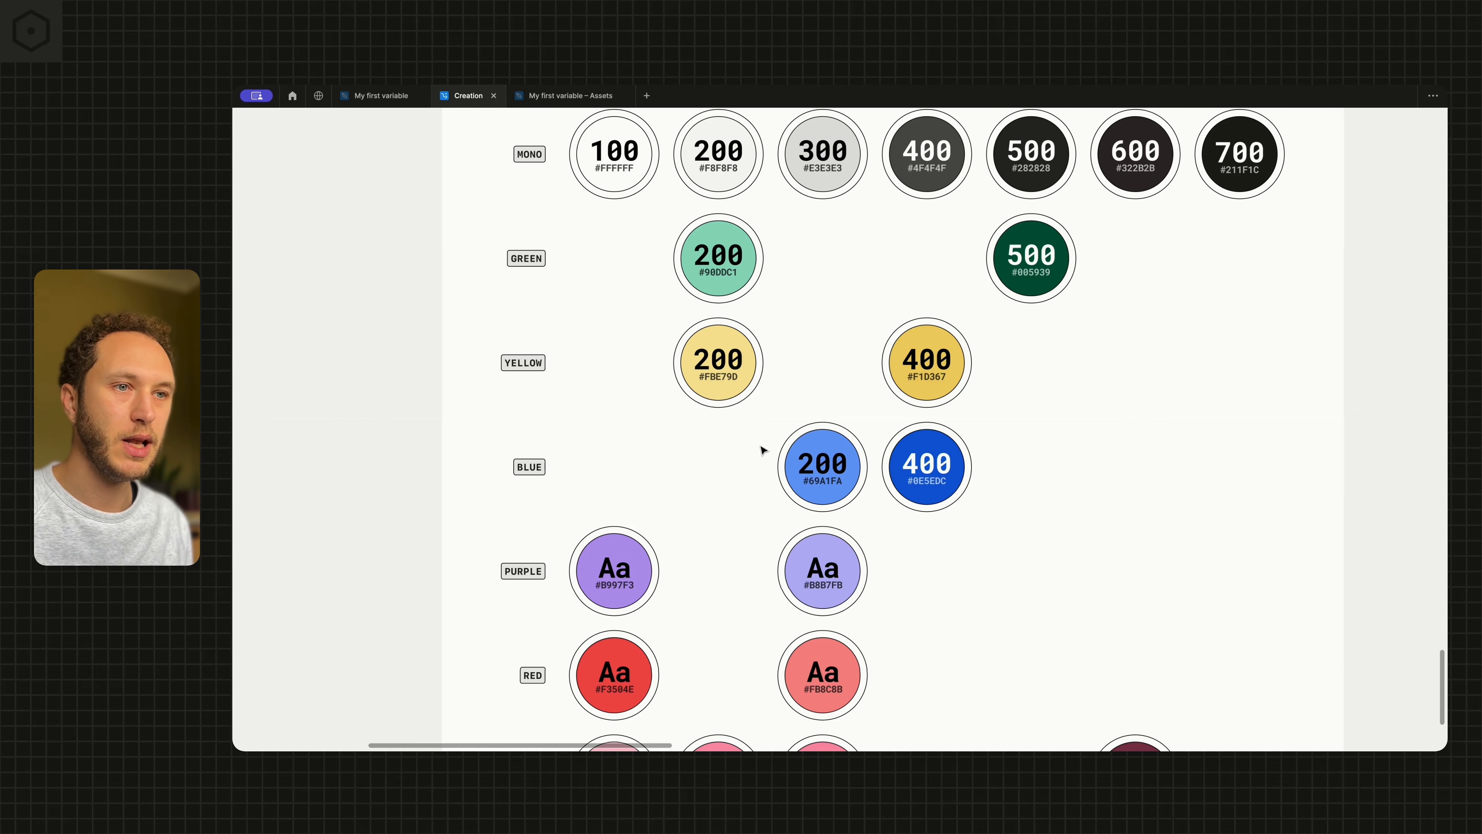
left_click_drag(778, 457, 717, 465)
Move the lighter purple swatch into the 200 column and the darker purple swatch into the 300 column
scroll(671, 484, "down", 3)
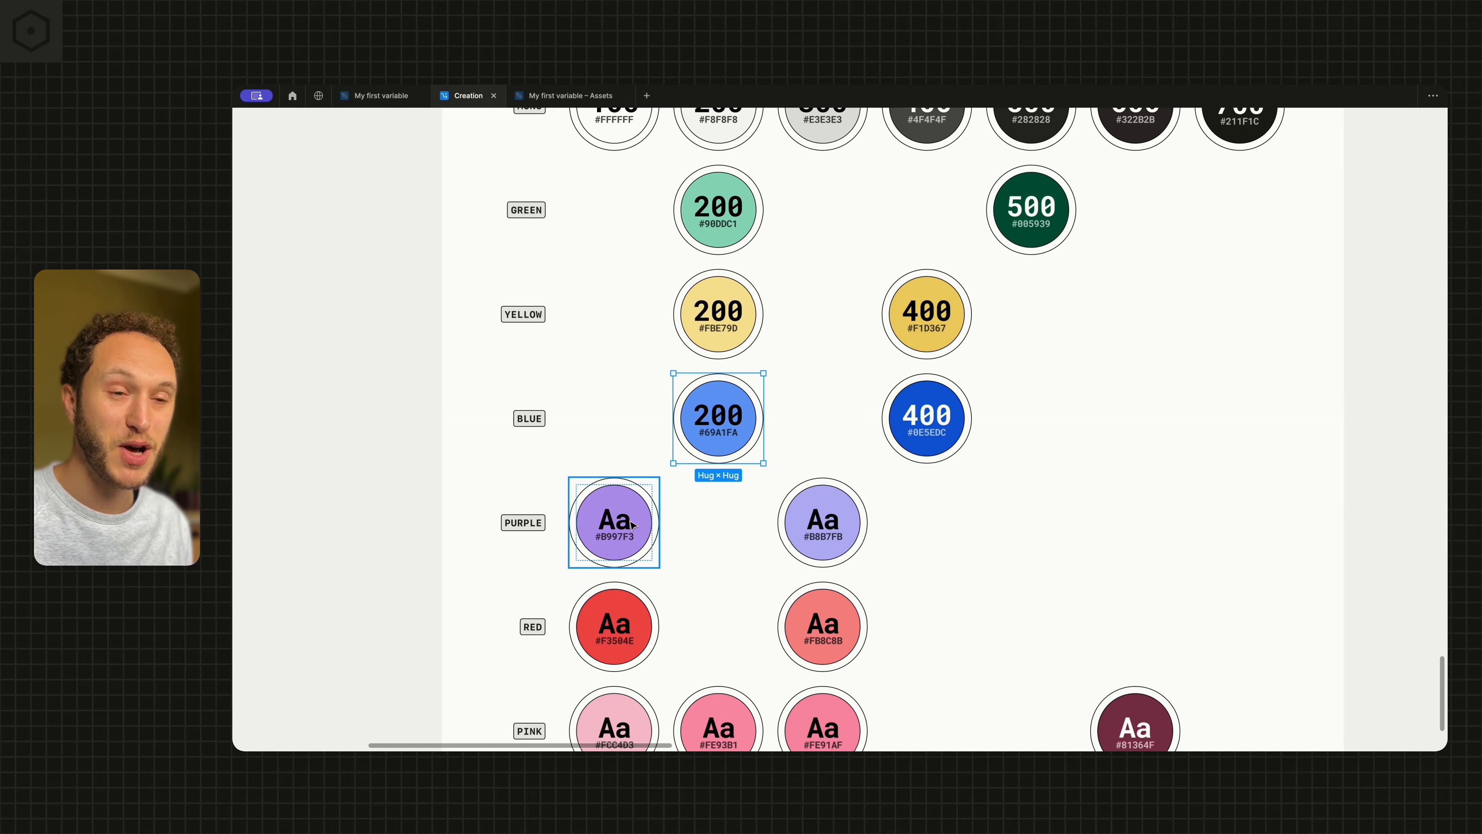
left_click_drag(842, 472, 734, 471)
scroll(647, 476, "down", 1)
scroll(646, 476, "down", 1)
left_click(629, 471)
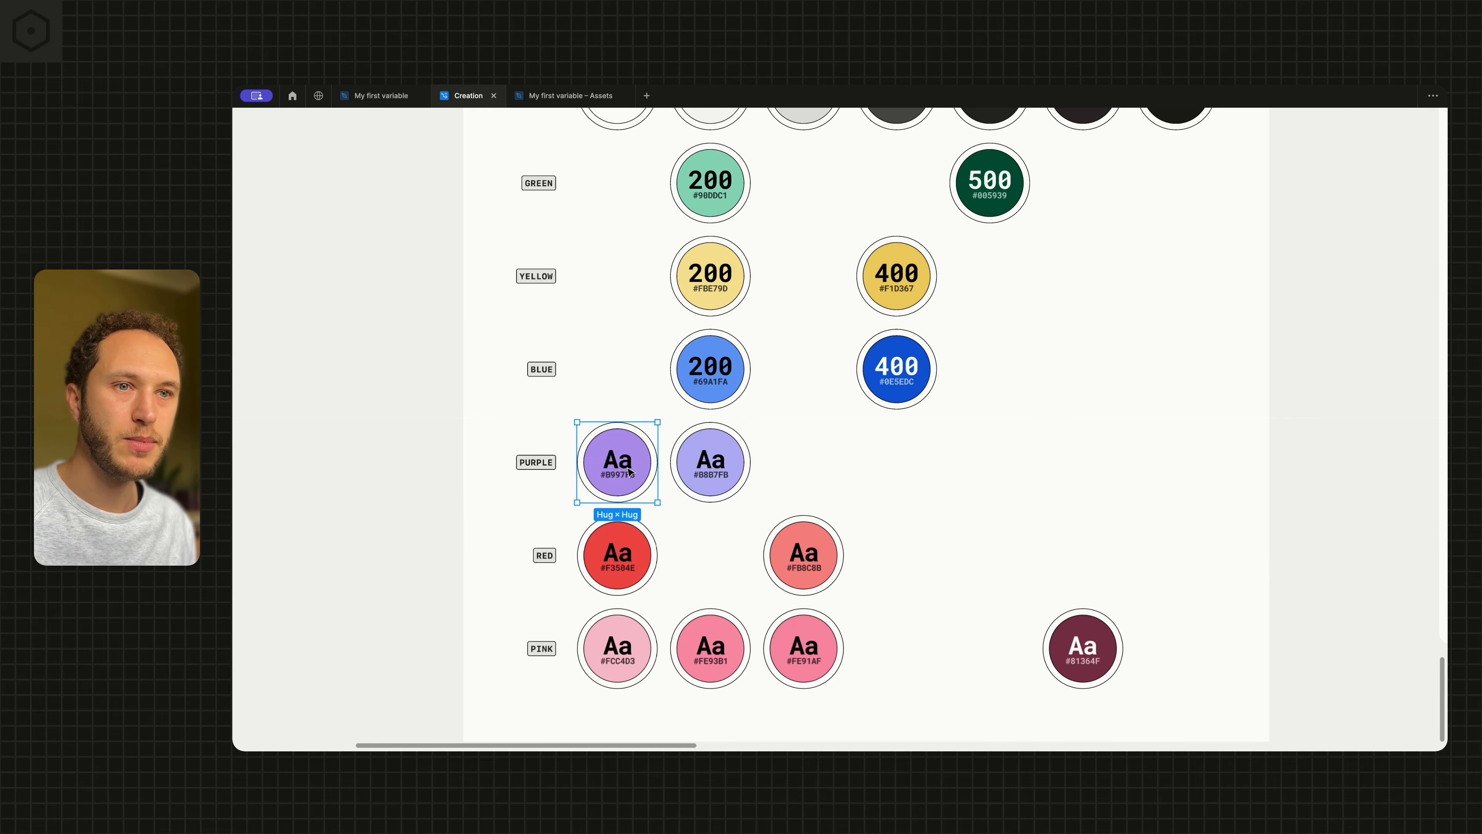
left_click_drag(629, 470, 817, 459)
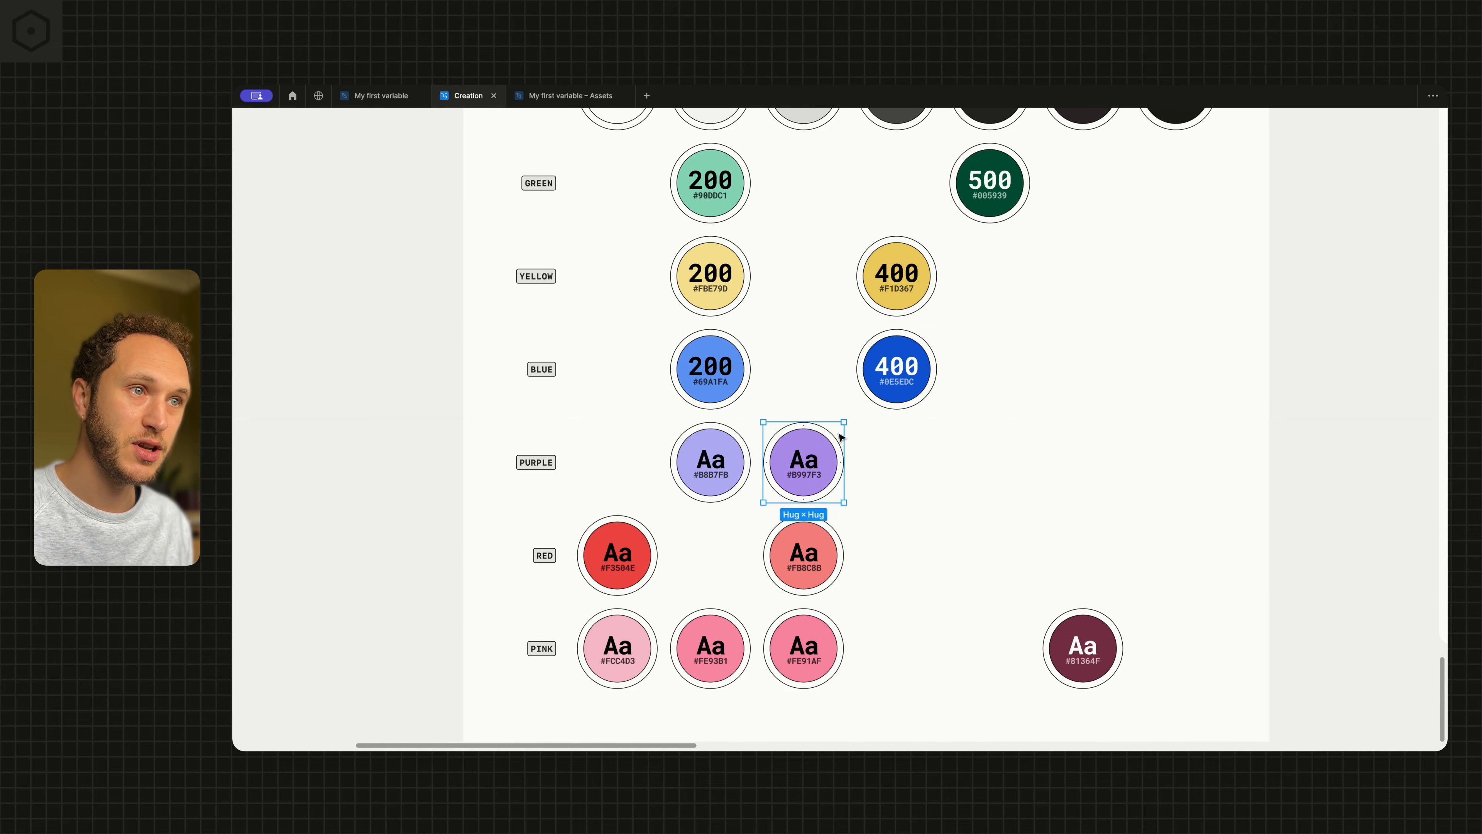
Label the darker purple swatch 300 and the lighter purple swatch 200
double_click(800, 464)
double_click(799, 464)
type("300")
double_click(705, 461)
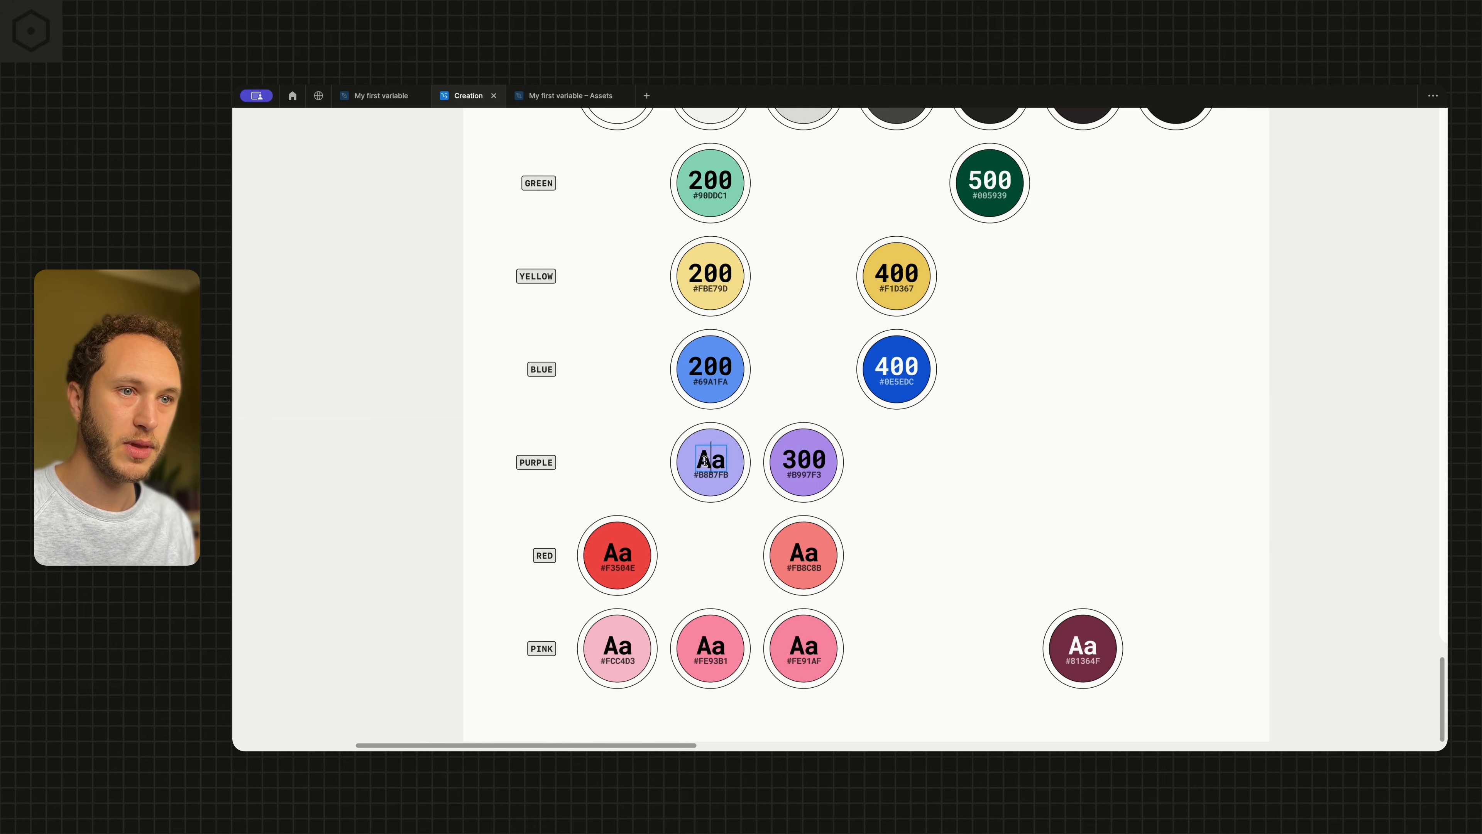
type("200")
left_click(649, 439)
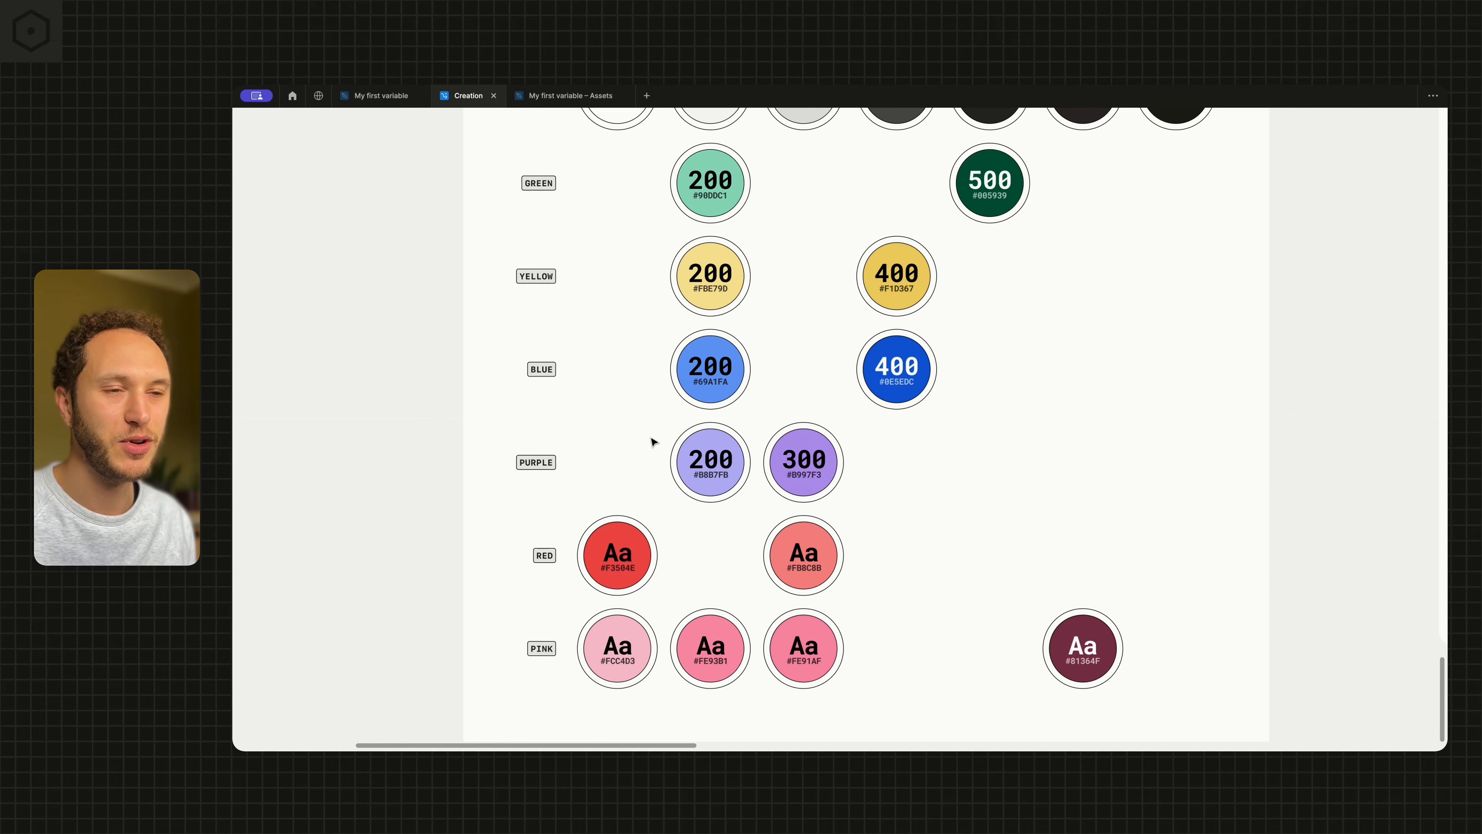
Move the lighter red swatch into the 200 column and the darker red swatch into the 400 column
scroll(738, 476, "down", 2)
left_click(815, 508)
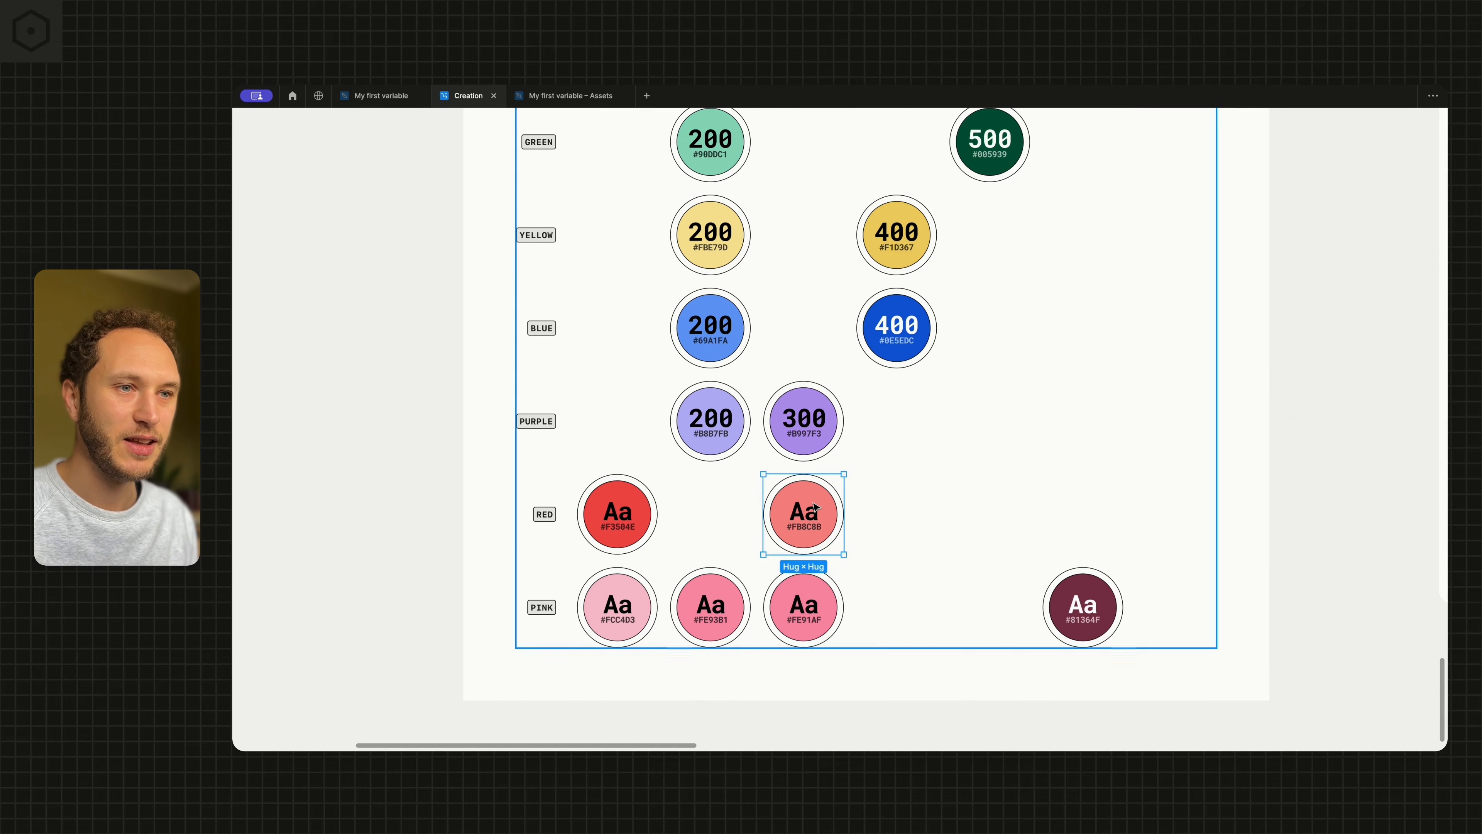
left_click_drag(815, 508, 717, 512)
left_click(612, 493)
left_click_drag(612, 492, 891, 493)
Label the darker red swatch 400 and the lighter red swatch 200
double_click(890, 502)
type("400")
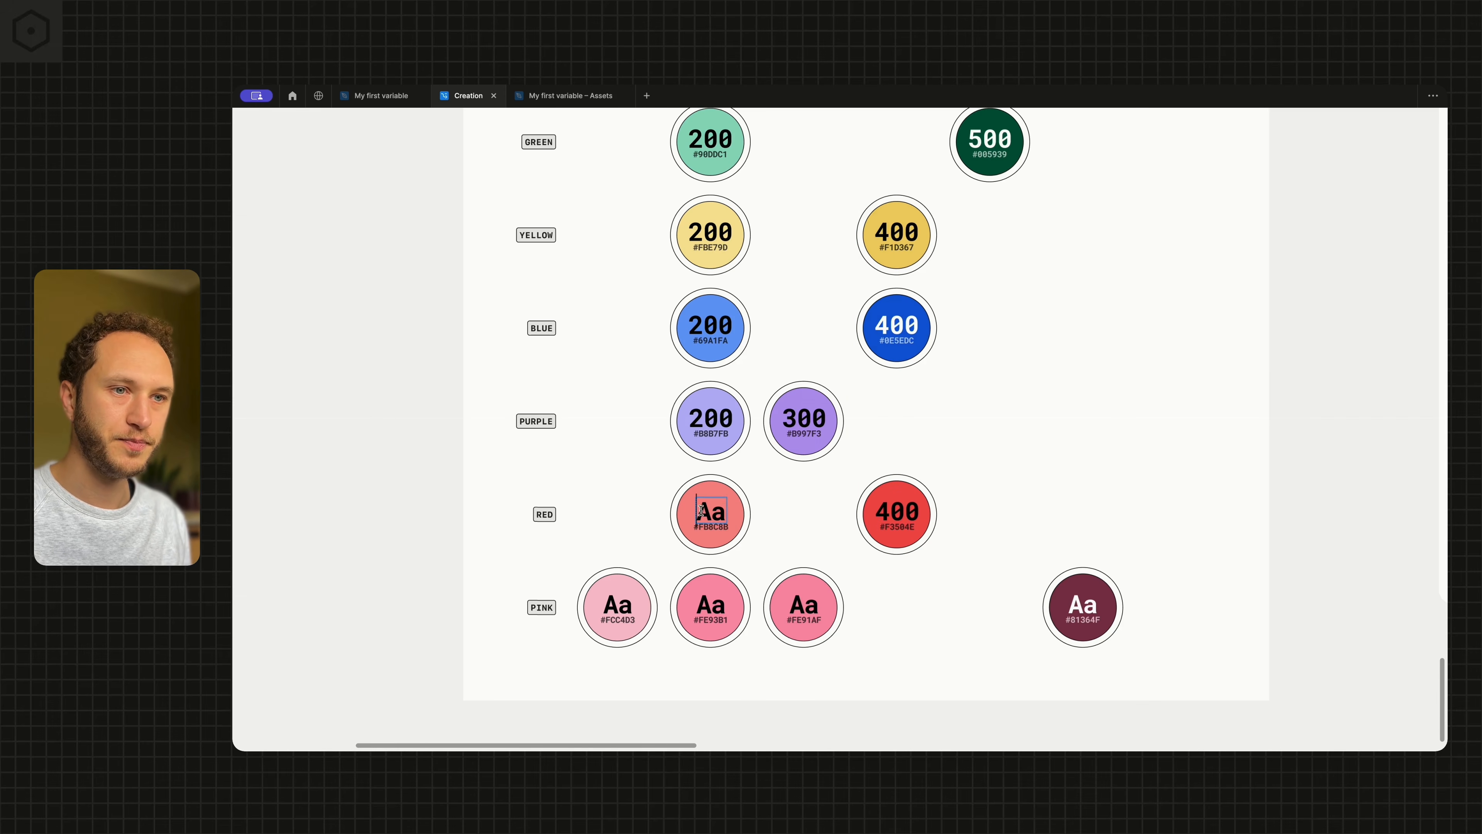
type("200")
left_click(688, 573)
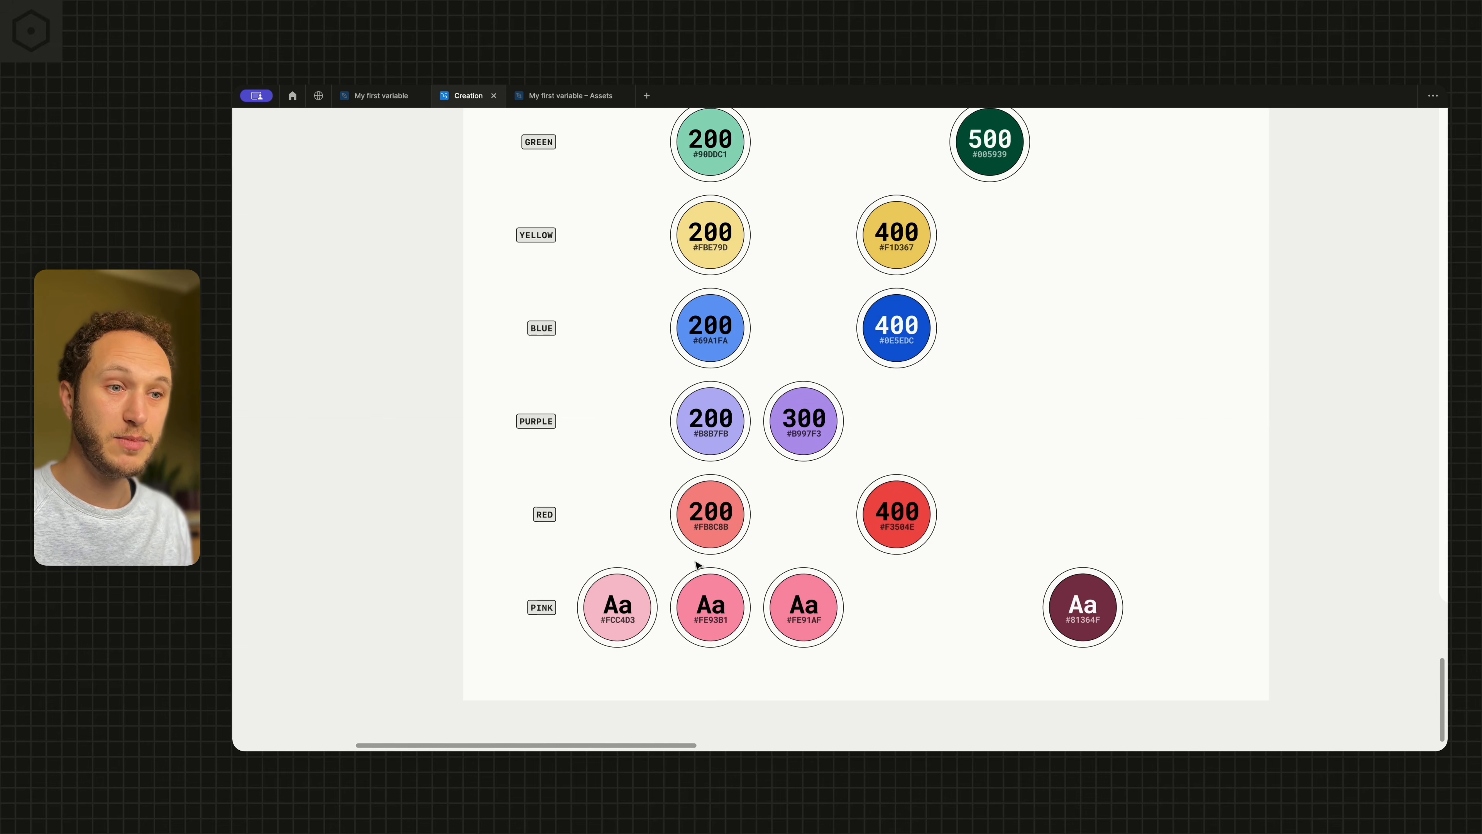
Move the two near-identical pink swatches #FE93B1 and #FE91AF out of the pink row to below the Primitives frame
scroll(688, 564, "down", 1)
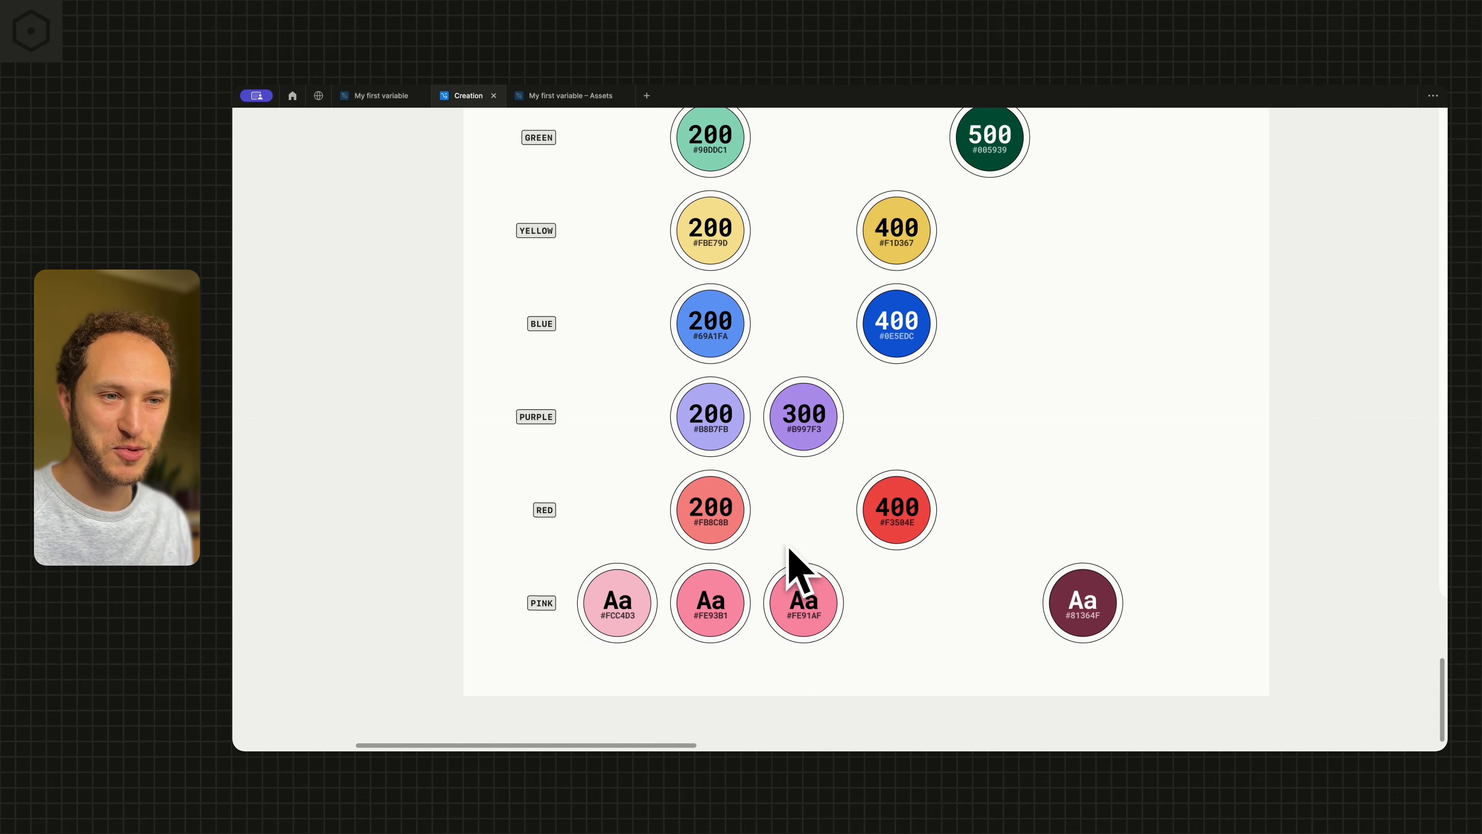
scroll(747, 619, "up", 5)
scroll(718, 534, "down", 5)
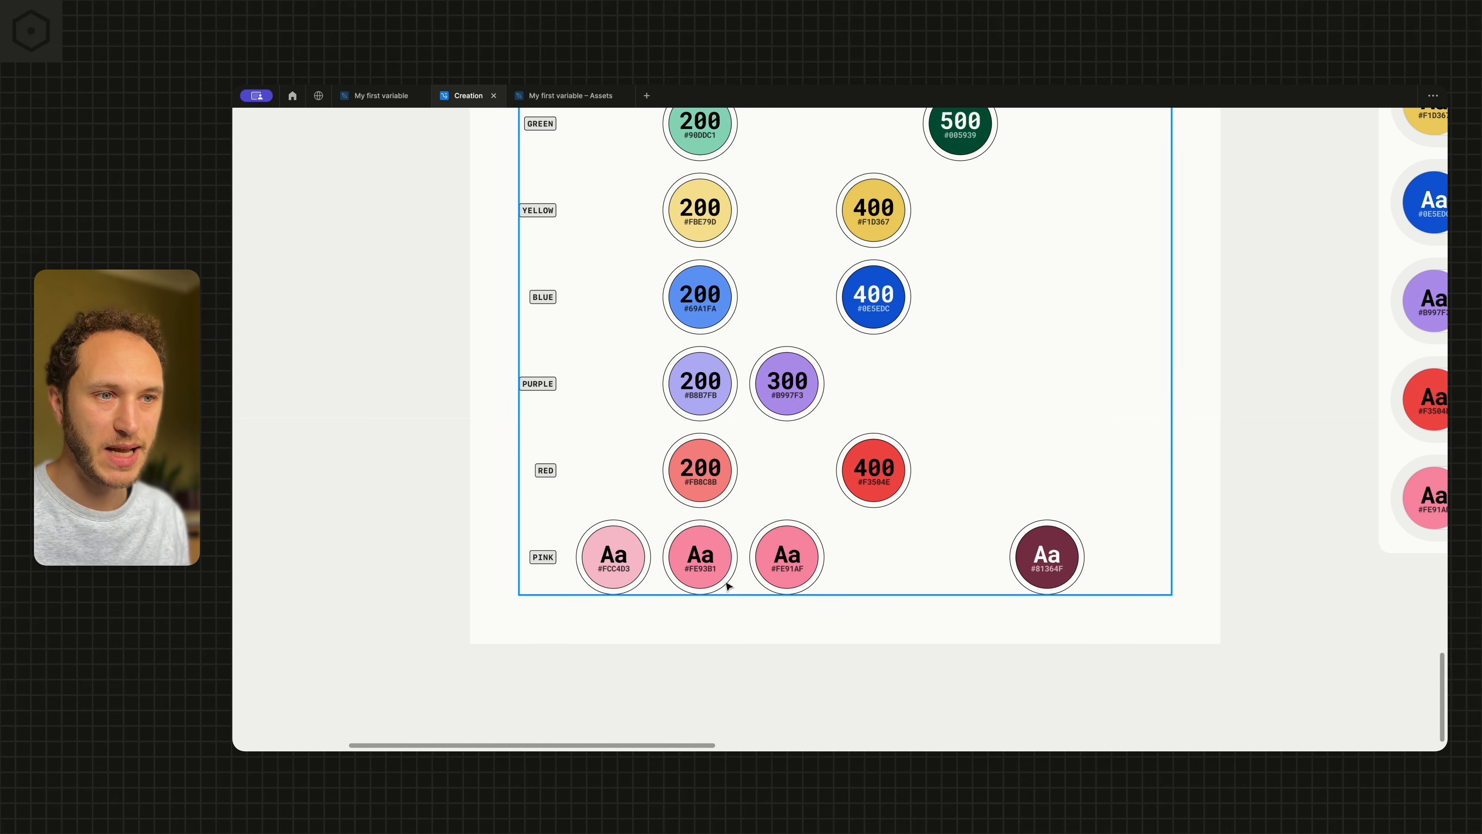
scroll(728, 566, "up", 4)
scroll(709, 556, "down", 5)
scroll(710, 557, "down", 1)
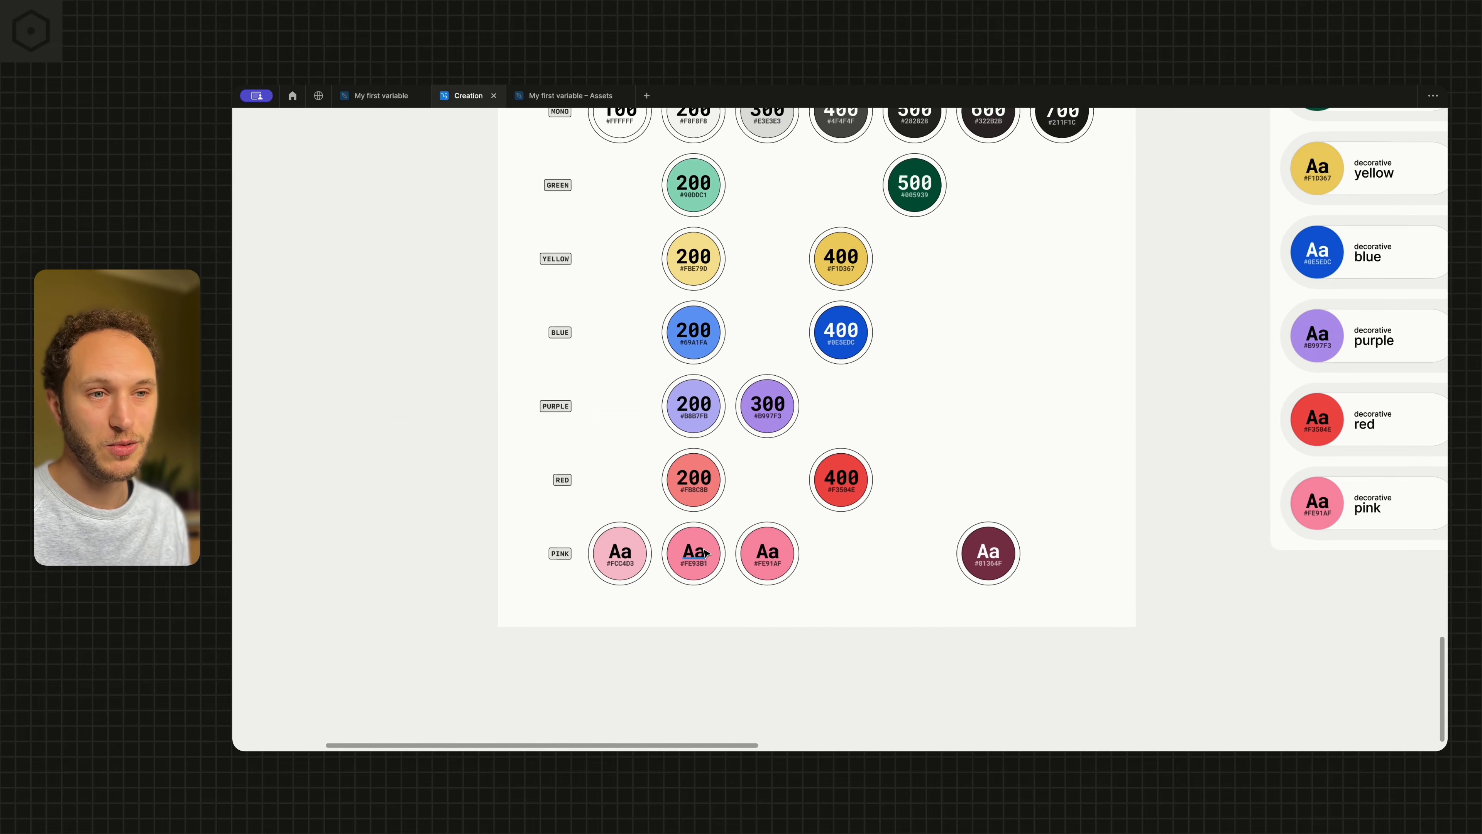
left_click(765, 561)
left_click(707, 559)
left_click(767, 555, "shift")
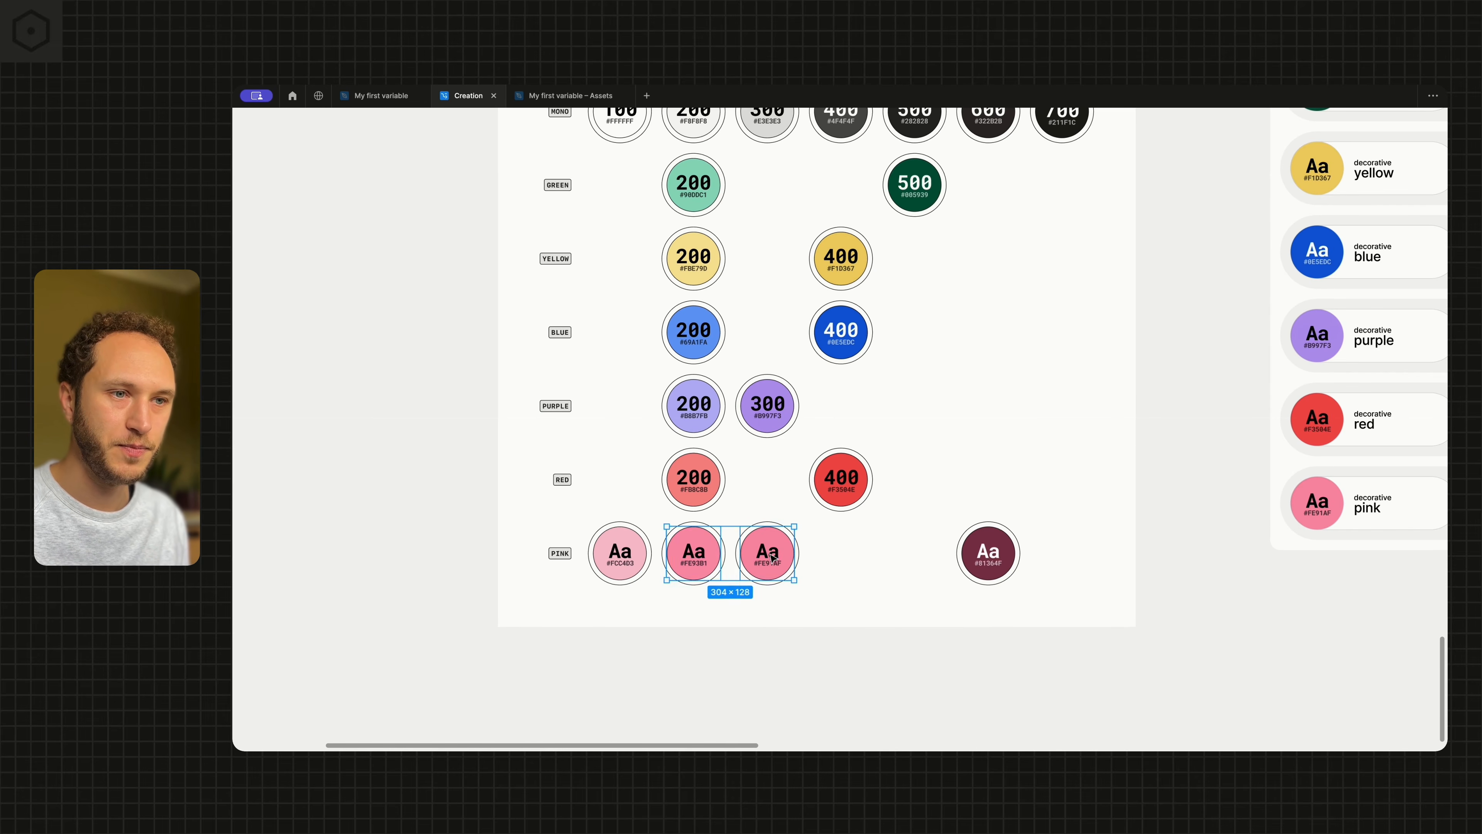
left_click_drag(767, 557, 768, 677)
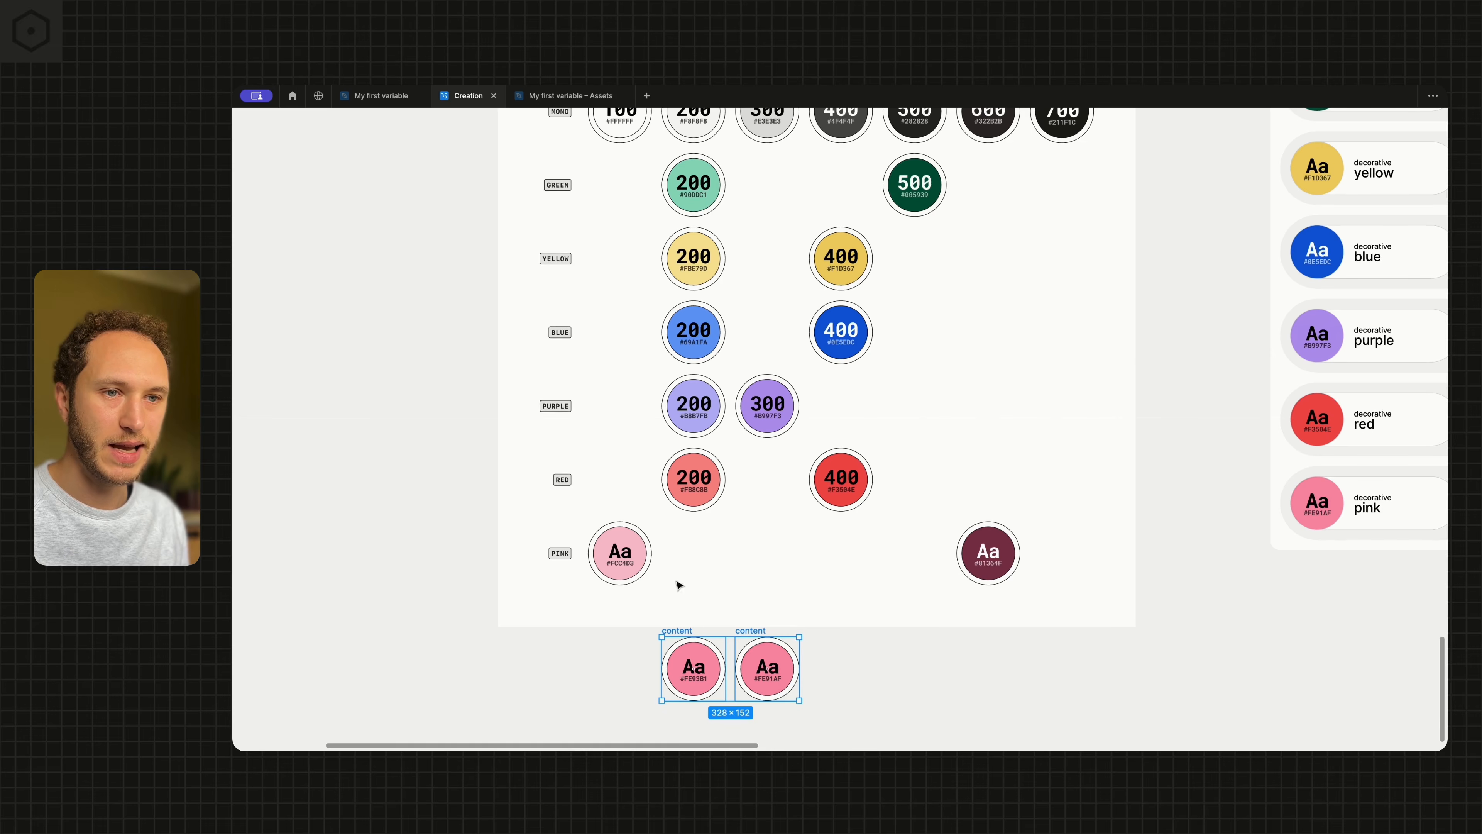
Move the light pink swatch #FCC4D3 into the 200 column and label it 200
left_click(629, 559)
scroll(628, 559, "up", 2)
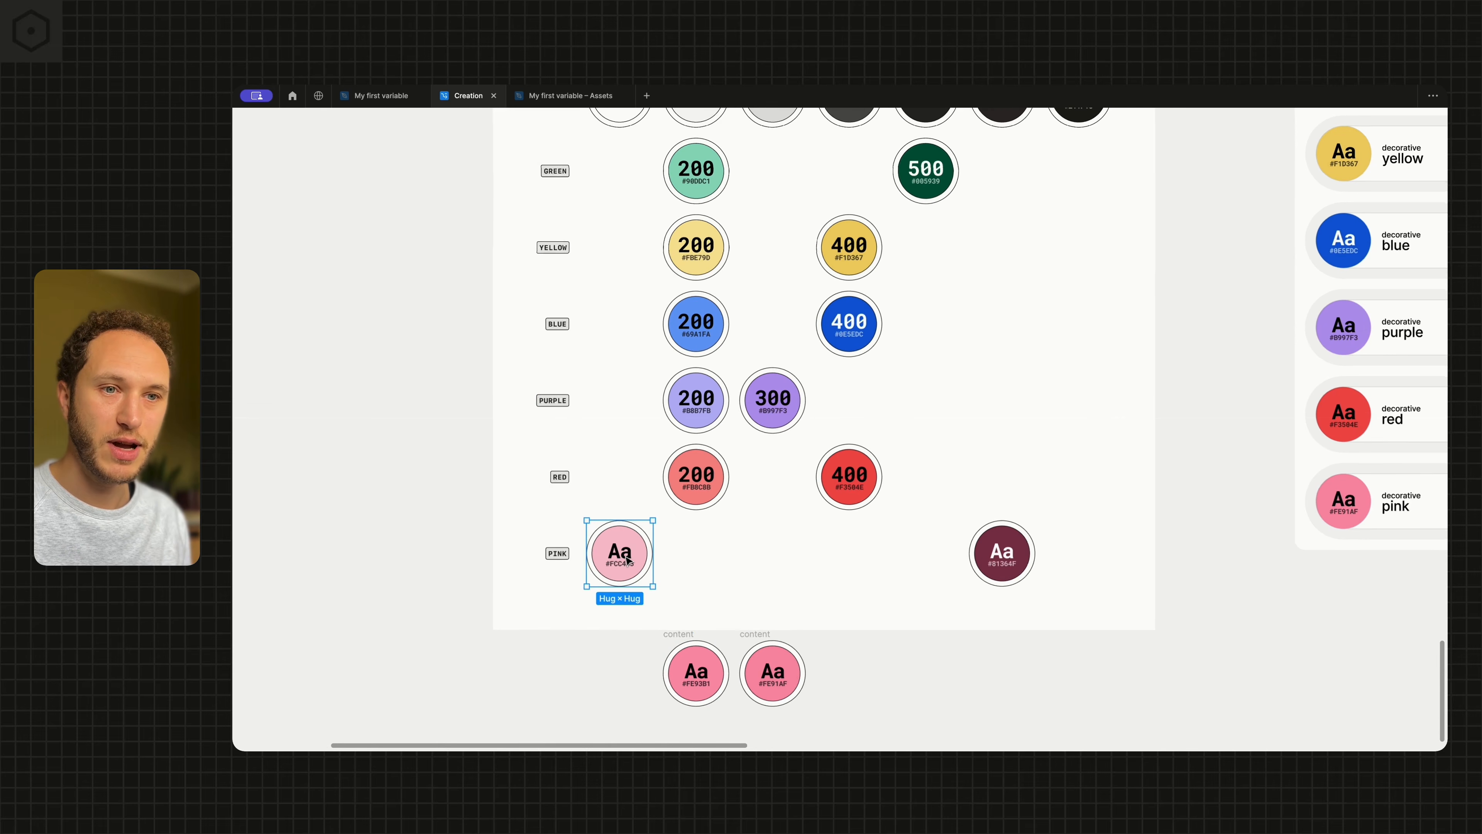
left_click_drag(627, 559, 713, 554)
double_click(712, 551)
type("200")
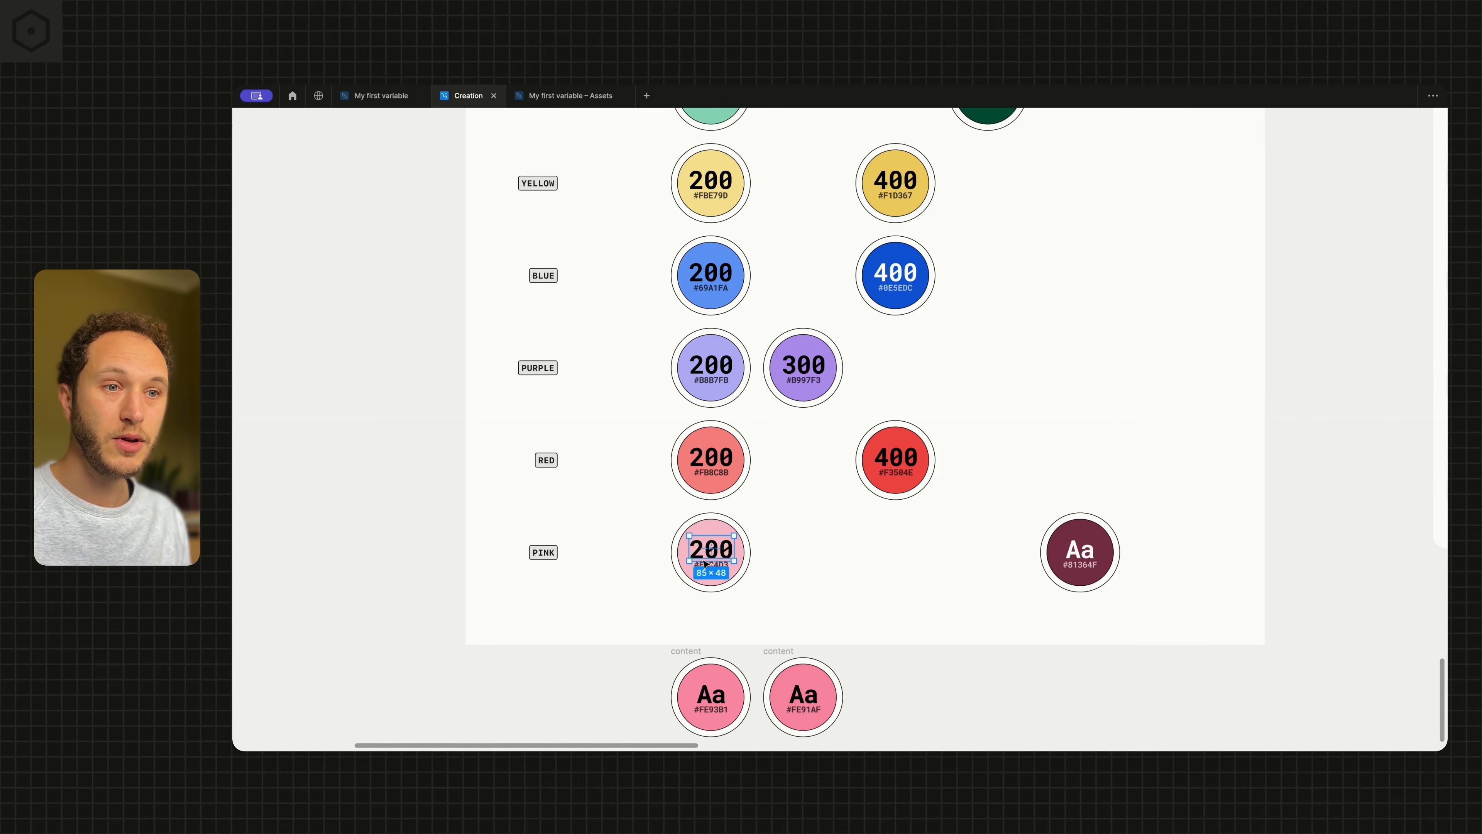
key("Escape")
left_click(614, 536)
scroll(615, 537, "down", 1)
scroll(615, 537, "up", 2)
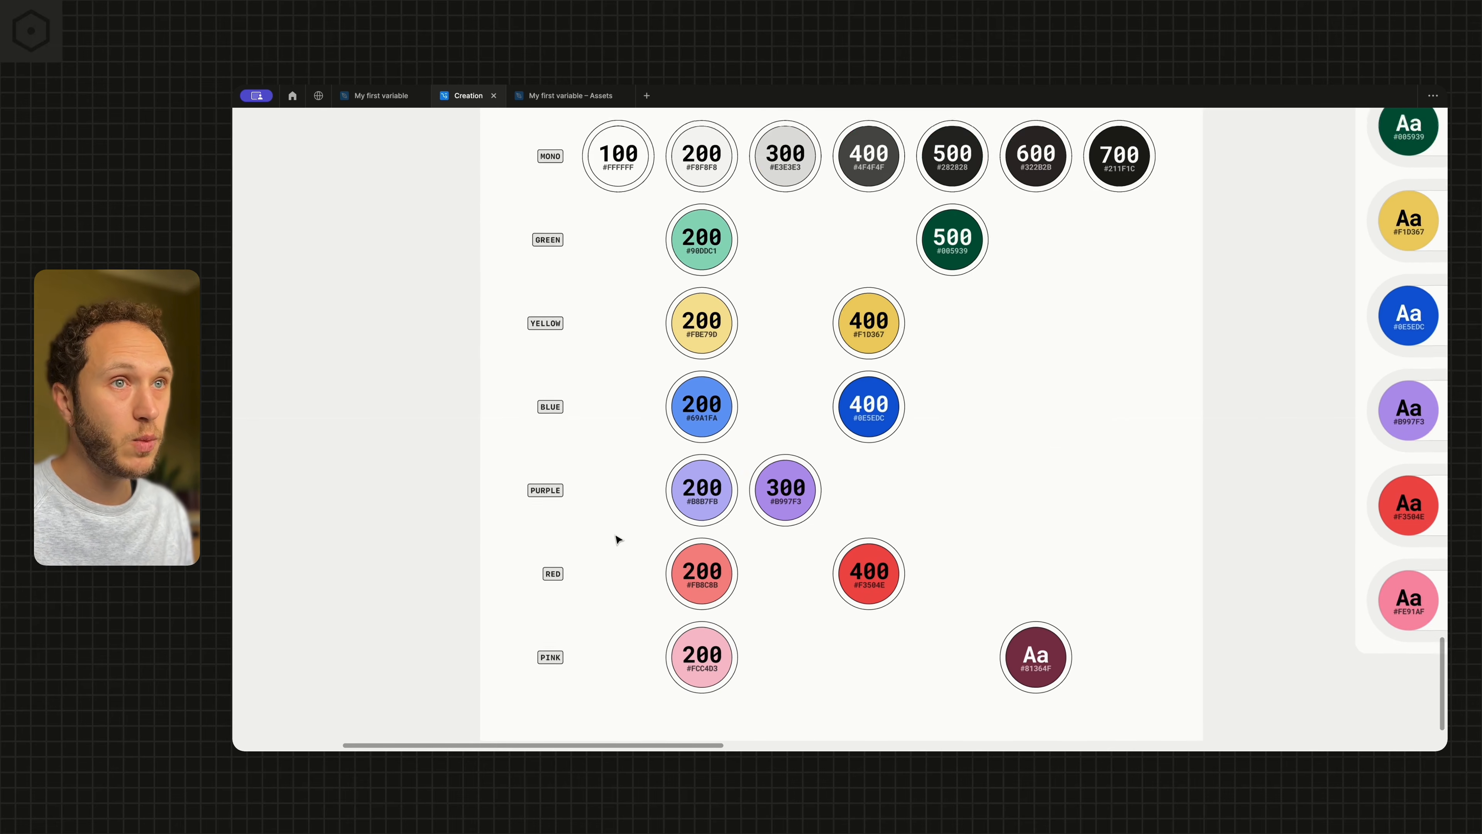
scroll(615, 536, "down", 1)
scroll(652, 424, "right", 5)
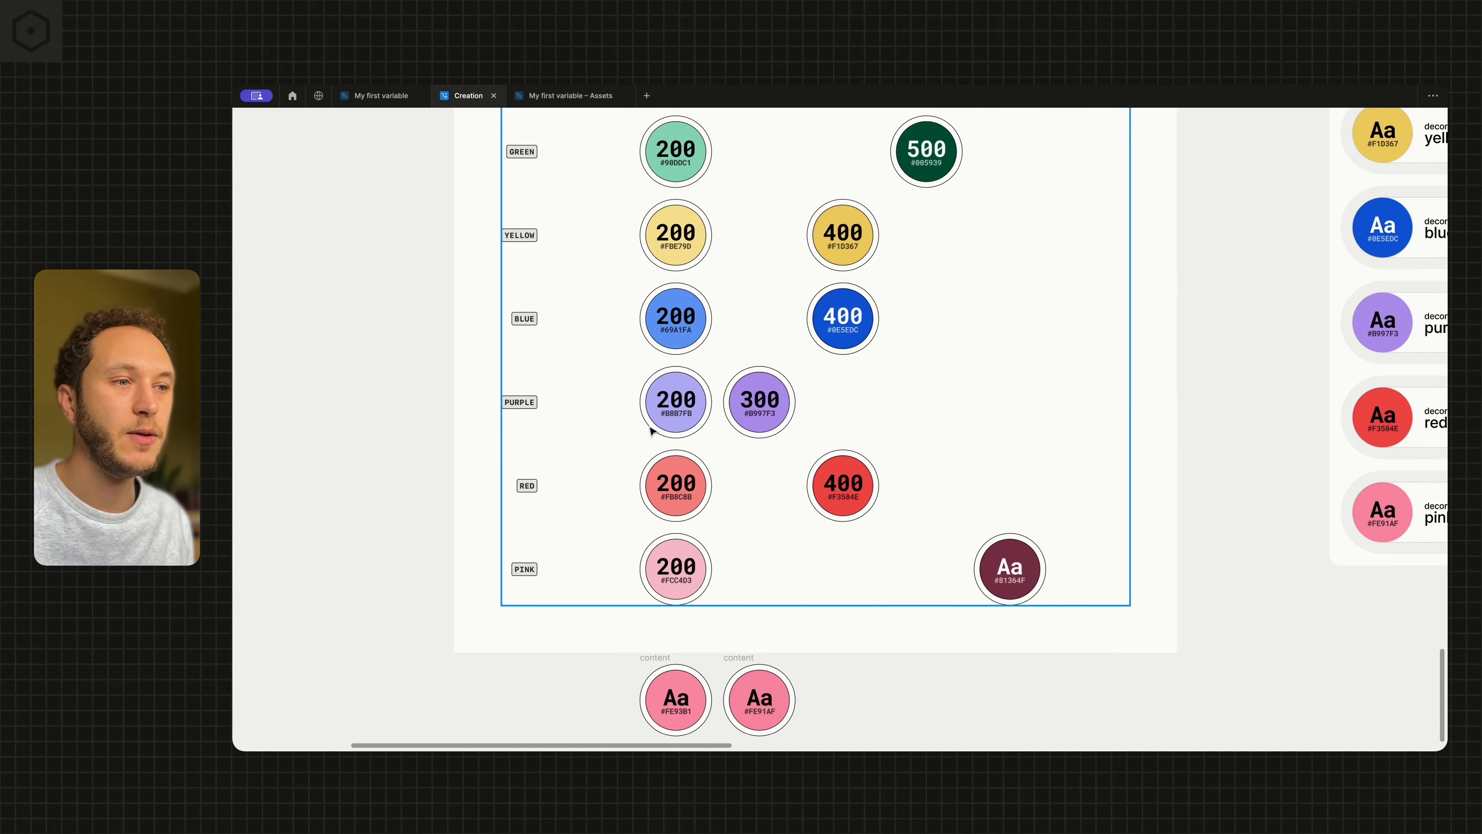
Label the dark pink swatch #81364F 500 and move it into the 500 column of the pink row
left_click(890, 631)
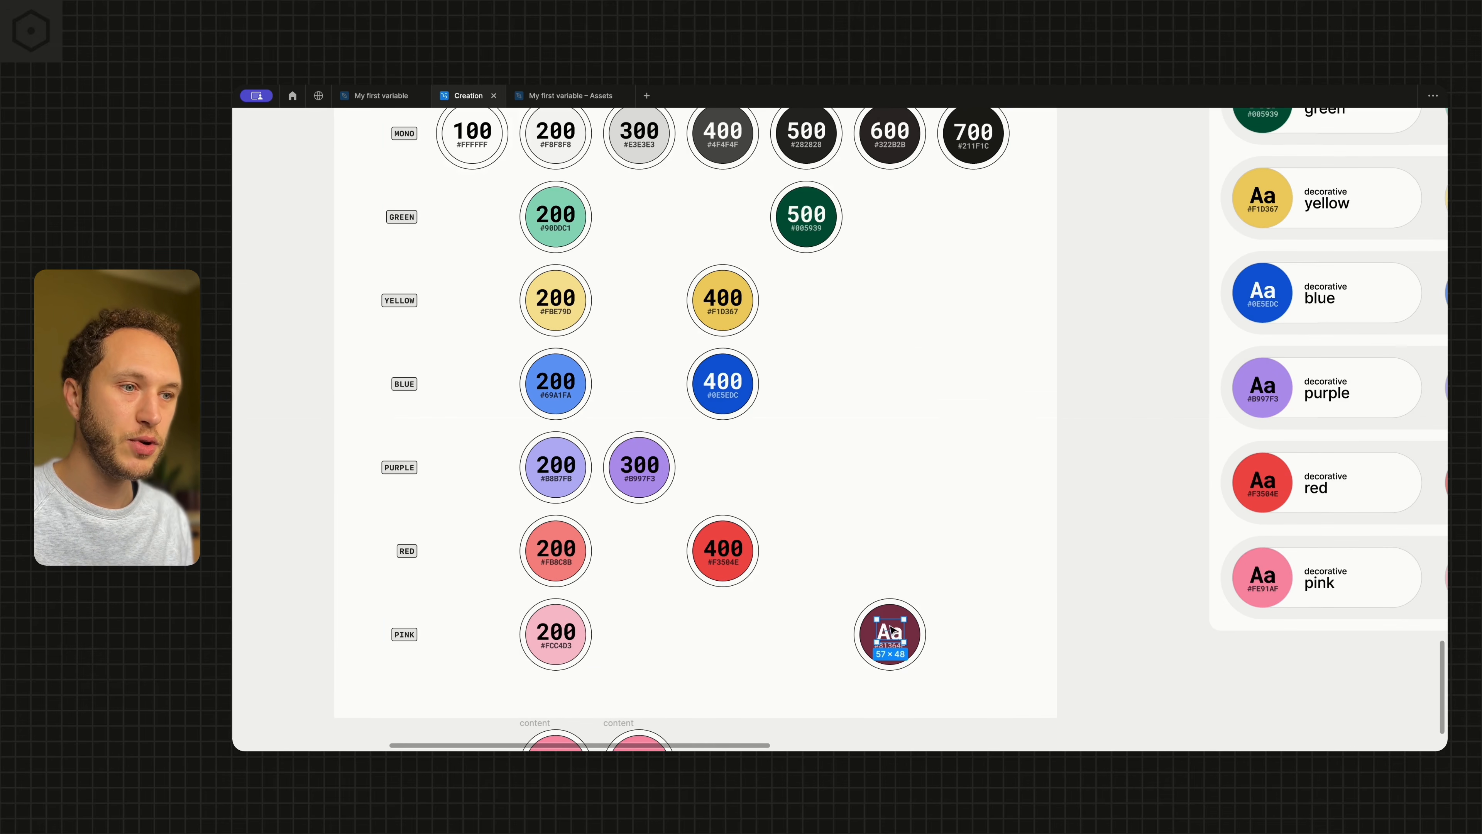
left_click(868, 633)
scroll(857, 628, "left", 2)
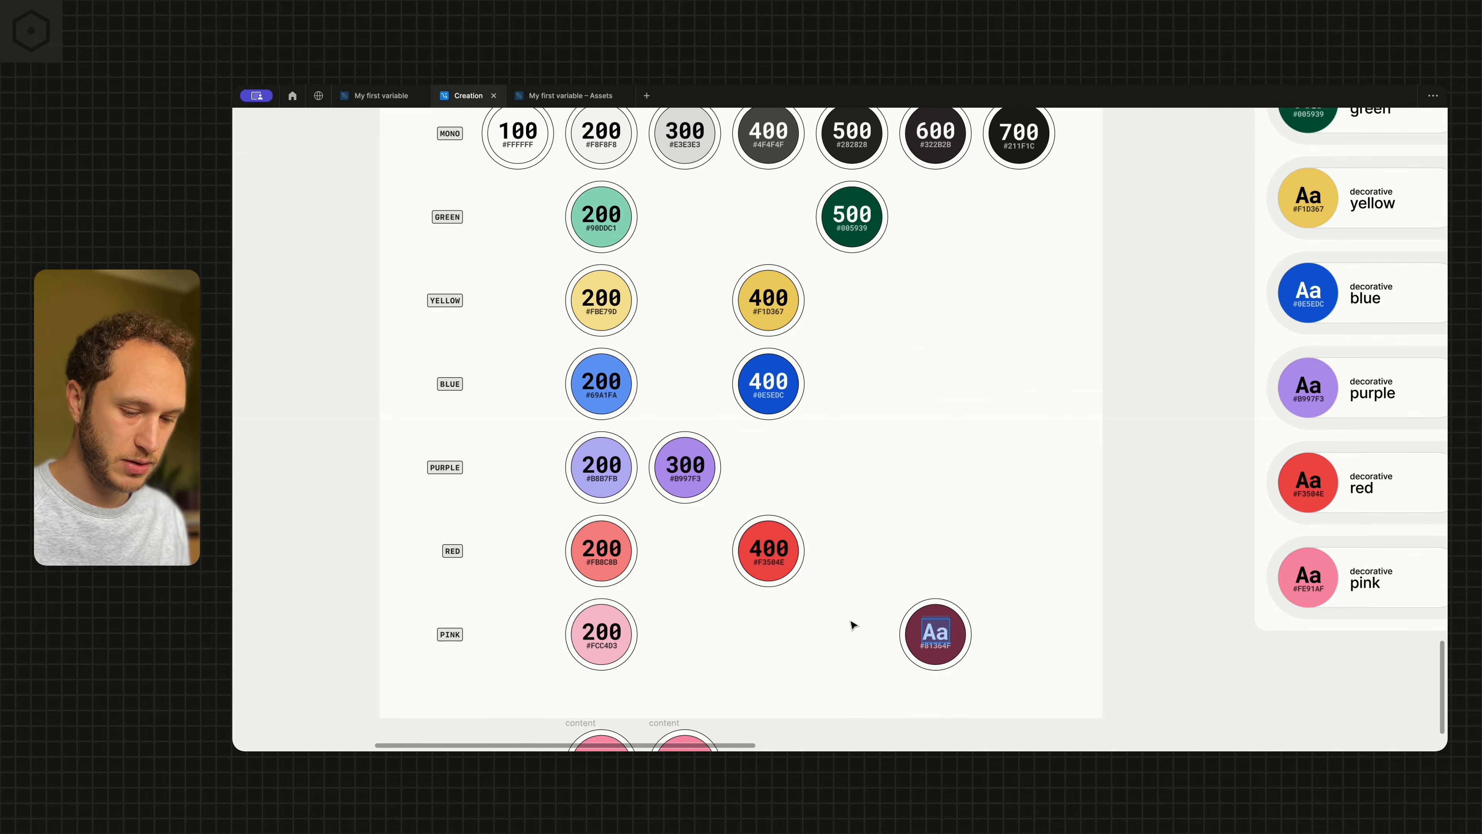
type("500")
key("Escape")
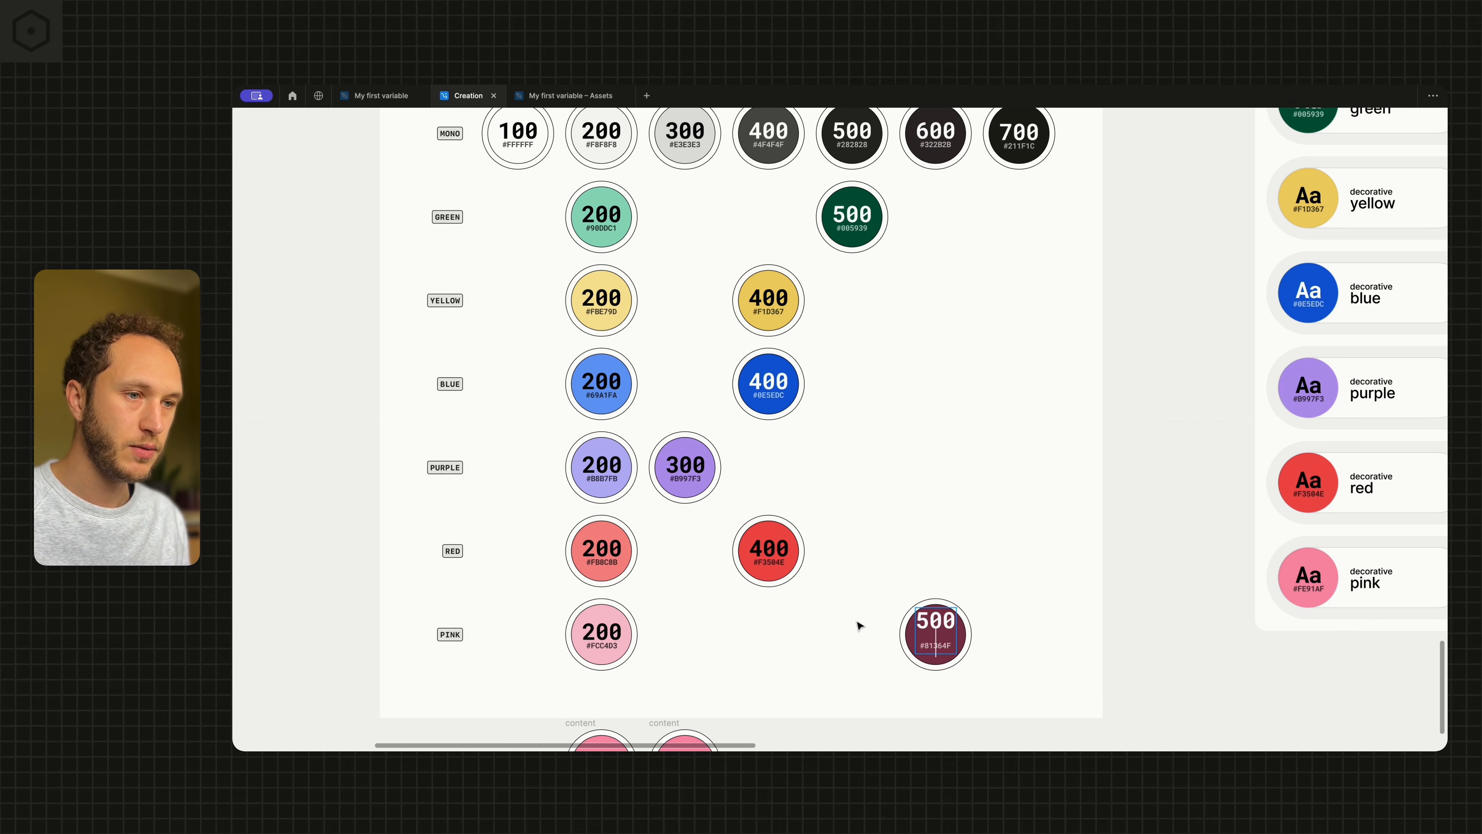
left_click(856, 626)
left_click_drag(936, 633, 855, 632)
scroll(745, 623, "down", 3)
left_click(746, 623)
scroll(747, 623, "left", 1)
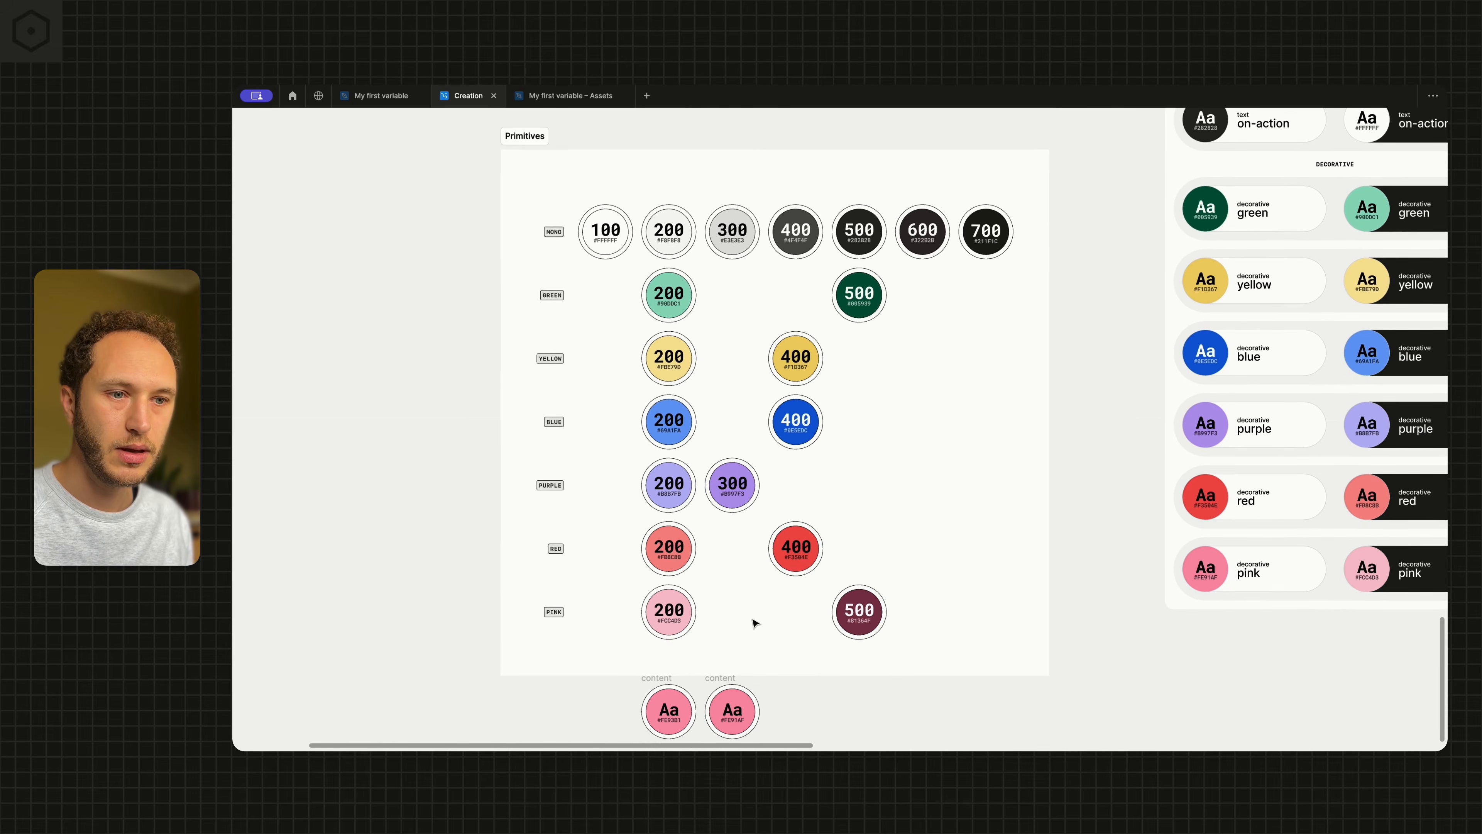
Move the pink swatch #FE93B1 back into the pink row's 300 column and label it 300
scroll(670, 713, "up", 2)
scroll(671, 701, "down", 1)
left_click(653, 617)
left_click_drag(654, 618, 751, 544)
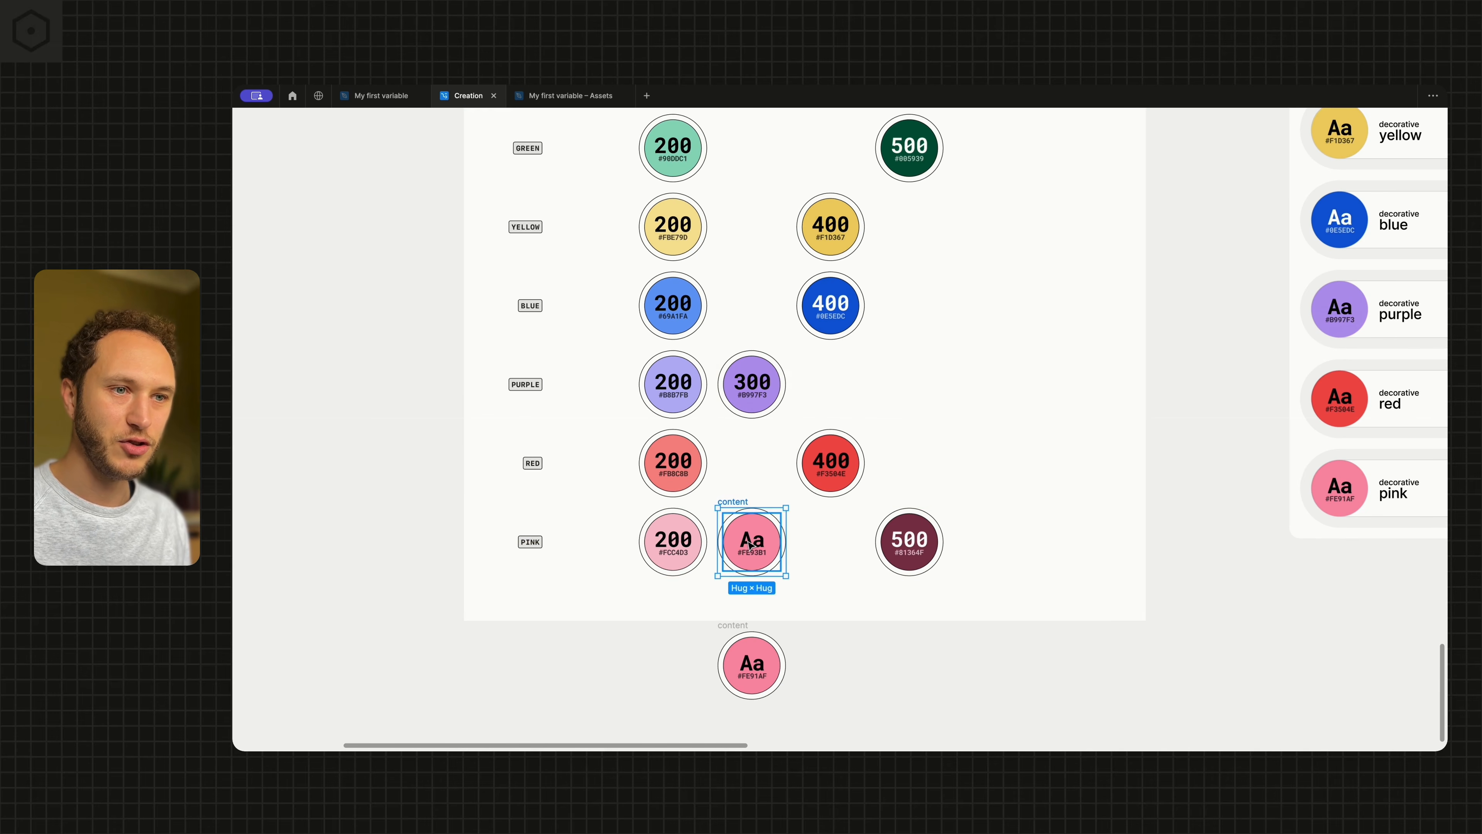
double_click(752, 544)
type("300")
scroll(642, 658, "down", 10)
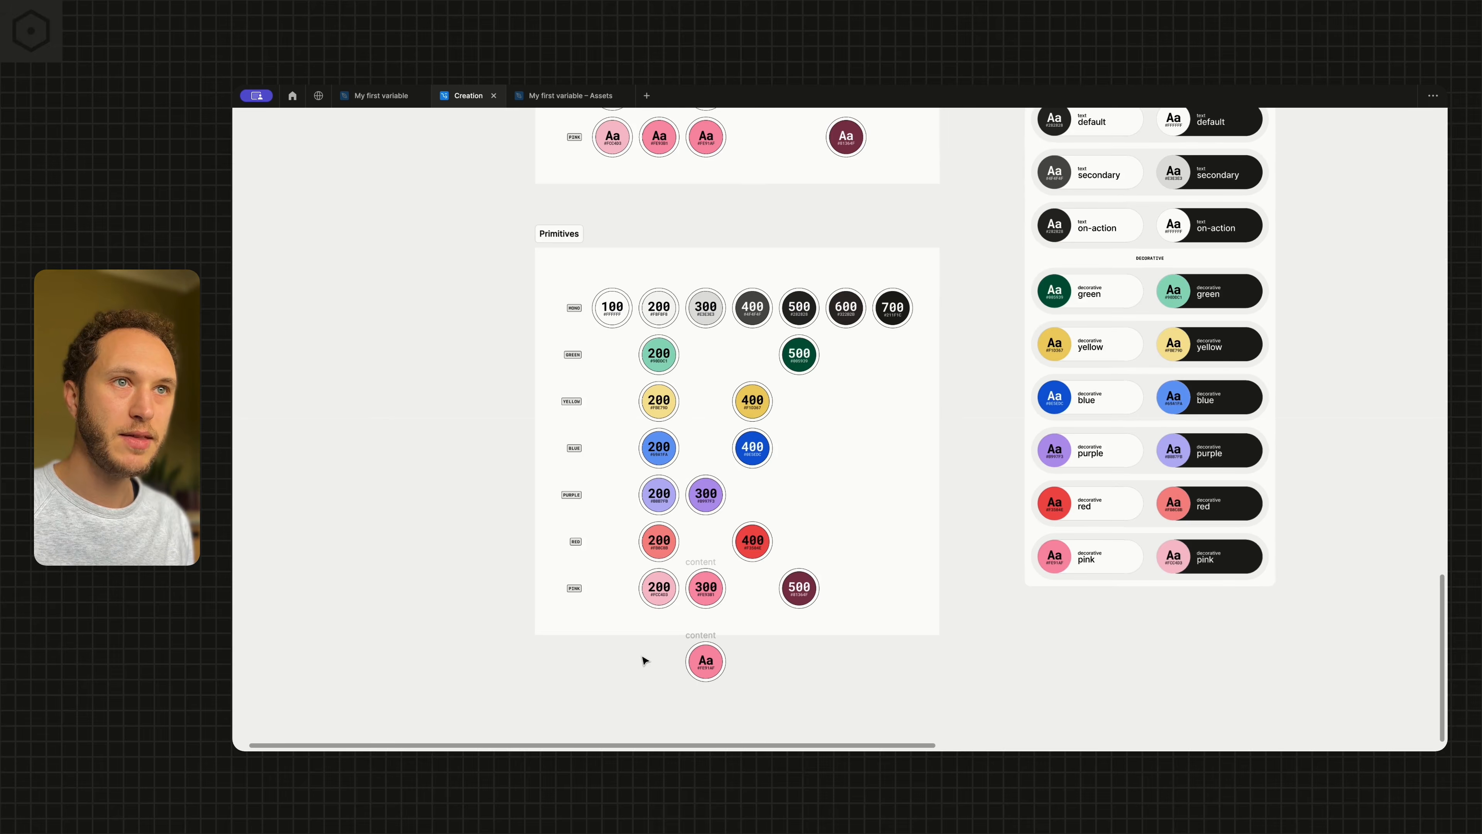
Move the Swatches frame down beside the Primitives frame, directly to its left and aligned with its top edge
scroll(644, 659, "left", 5)
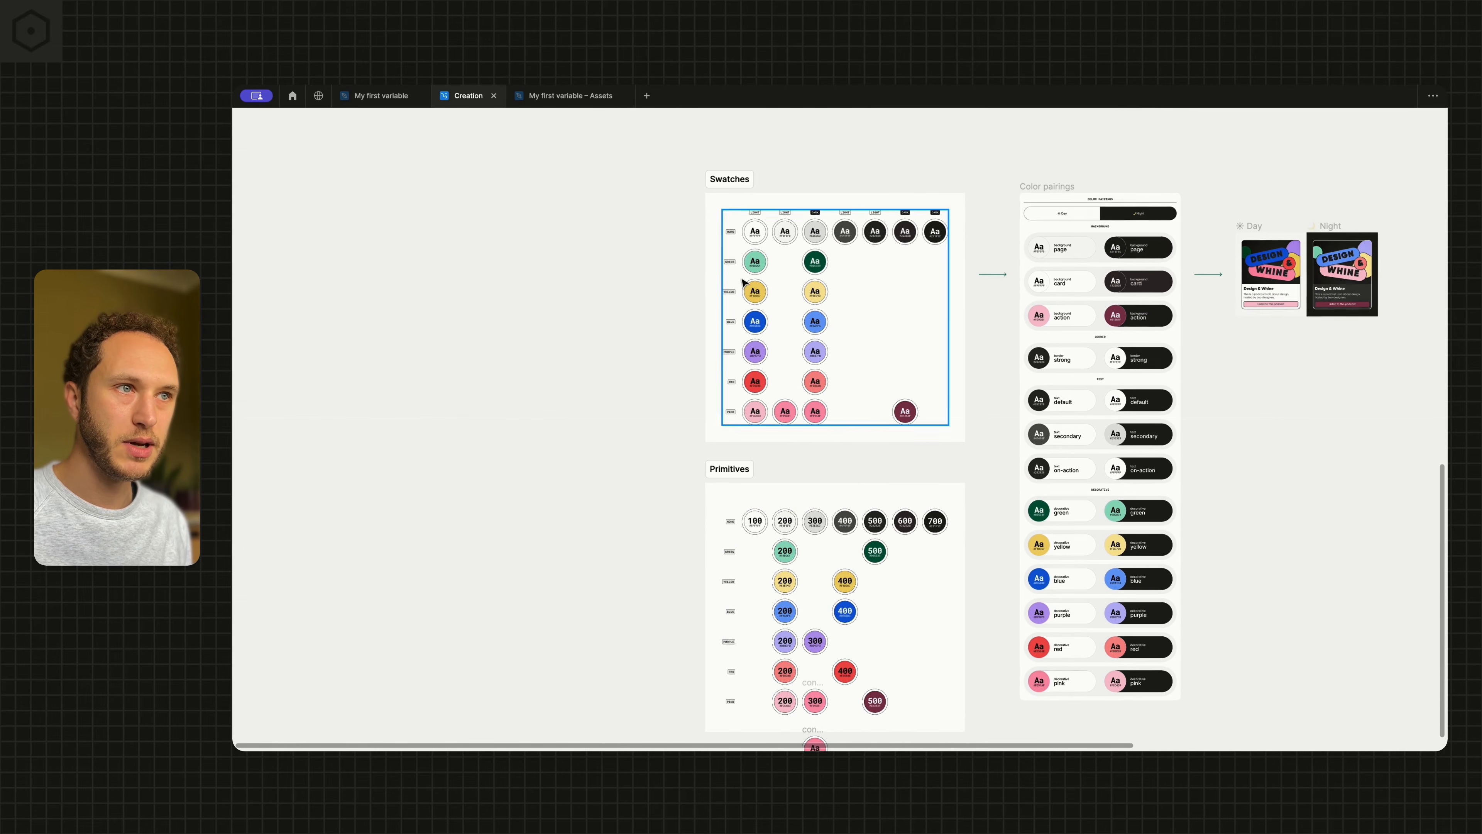
left_click(770, 205)
left_click_drag(771, 206, 510, 495)
scroll(607, 484, "down", 3)
scroll(608, 487, "up", 5)
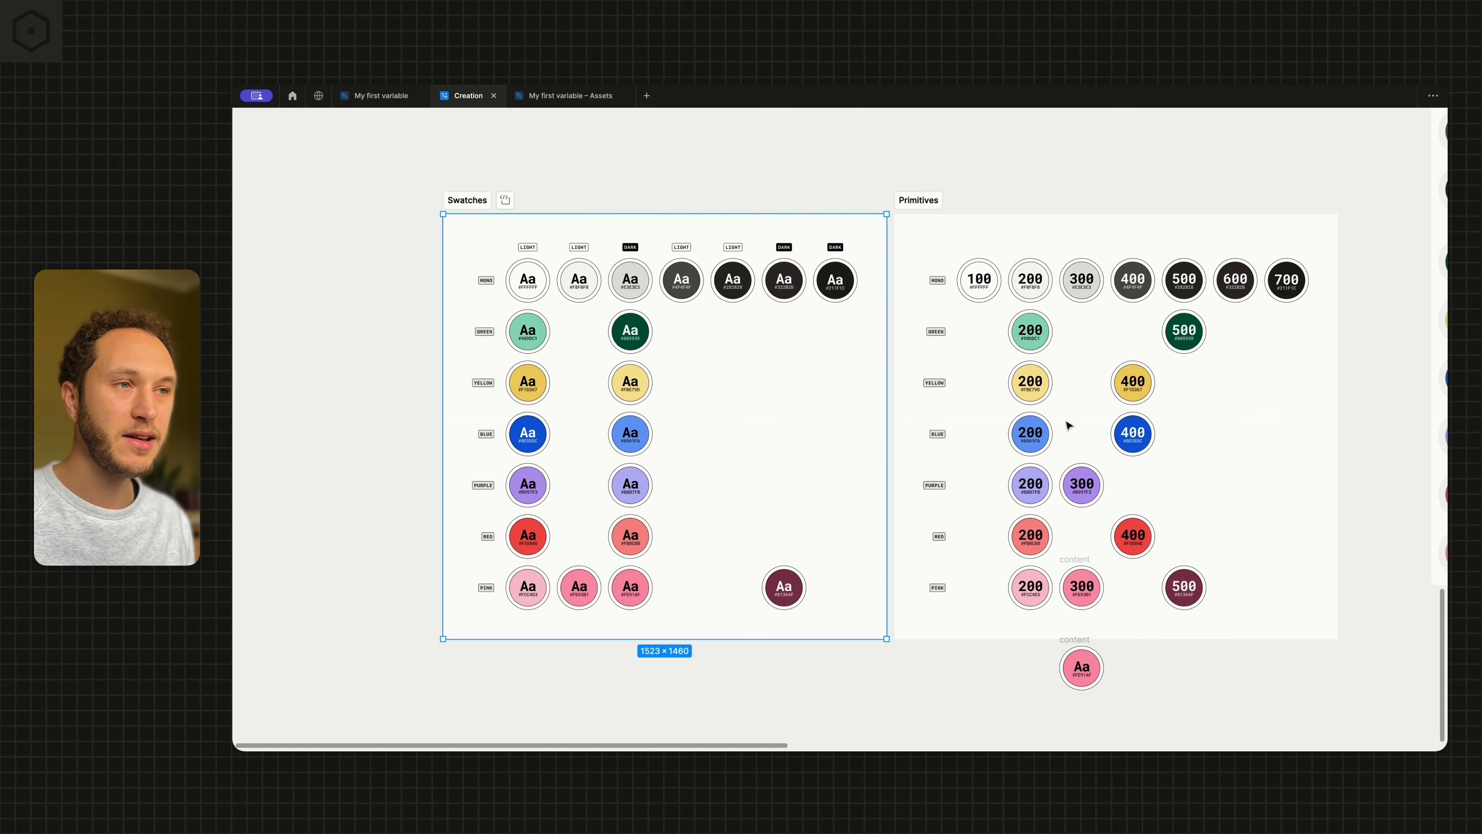
left_click(877, 196)
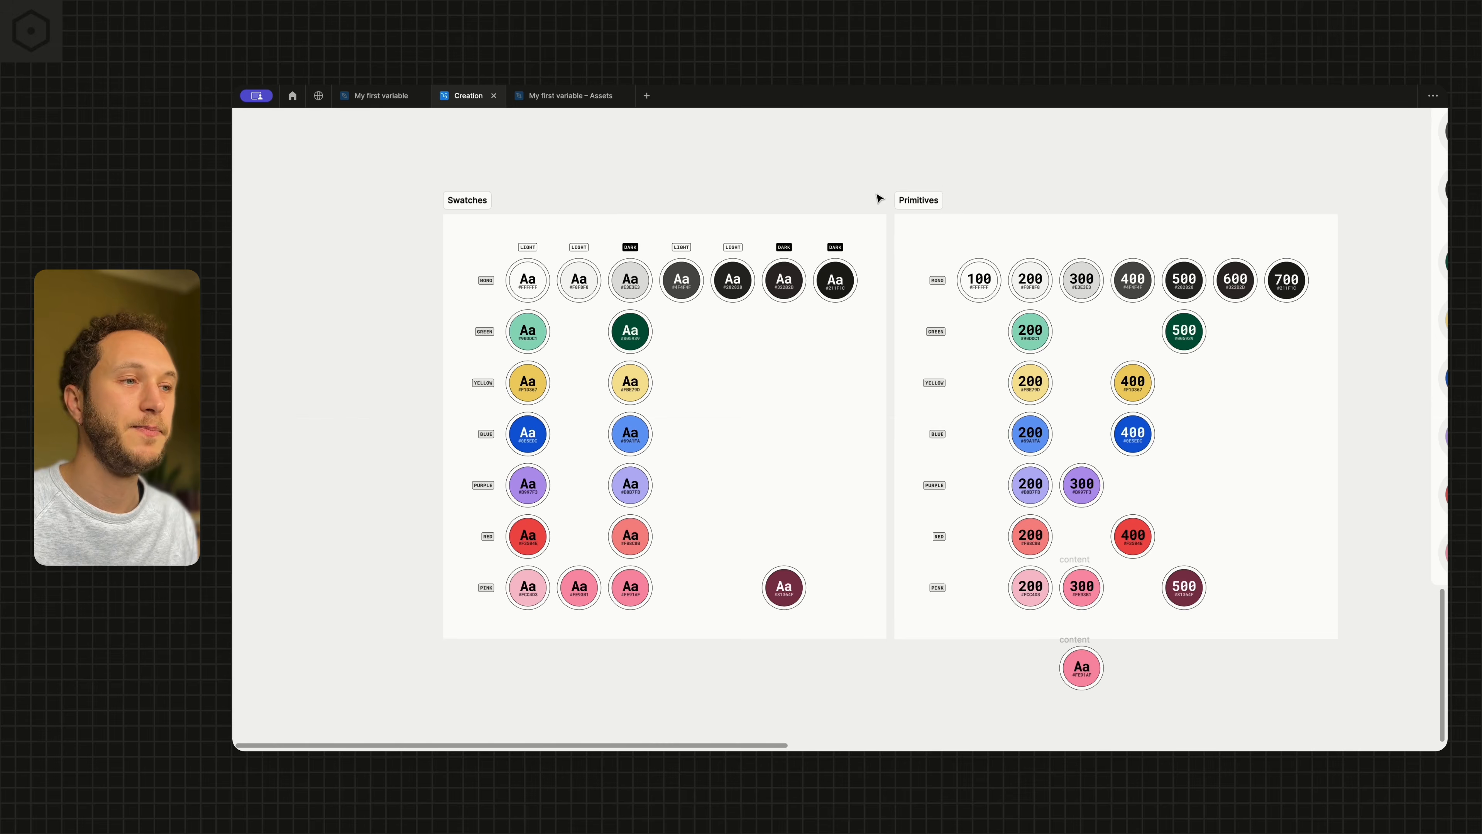
Bring back the editor interface and open the local variables on the Primitive collection
scroll(880, 197, "right", 5)
scroll(880, 200, "right", 2)
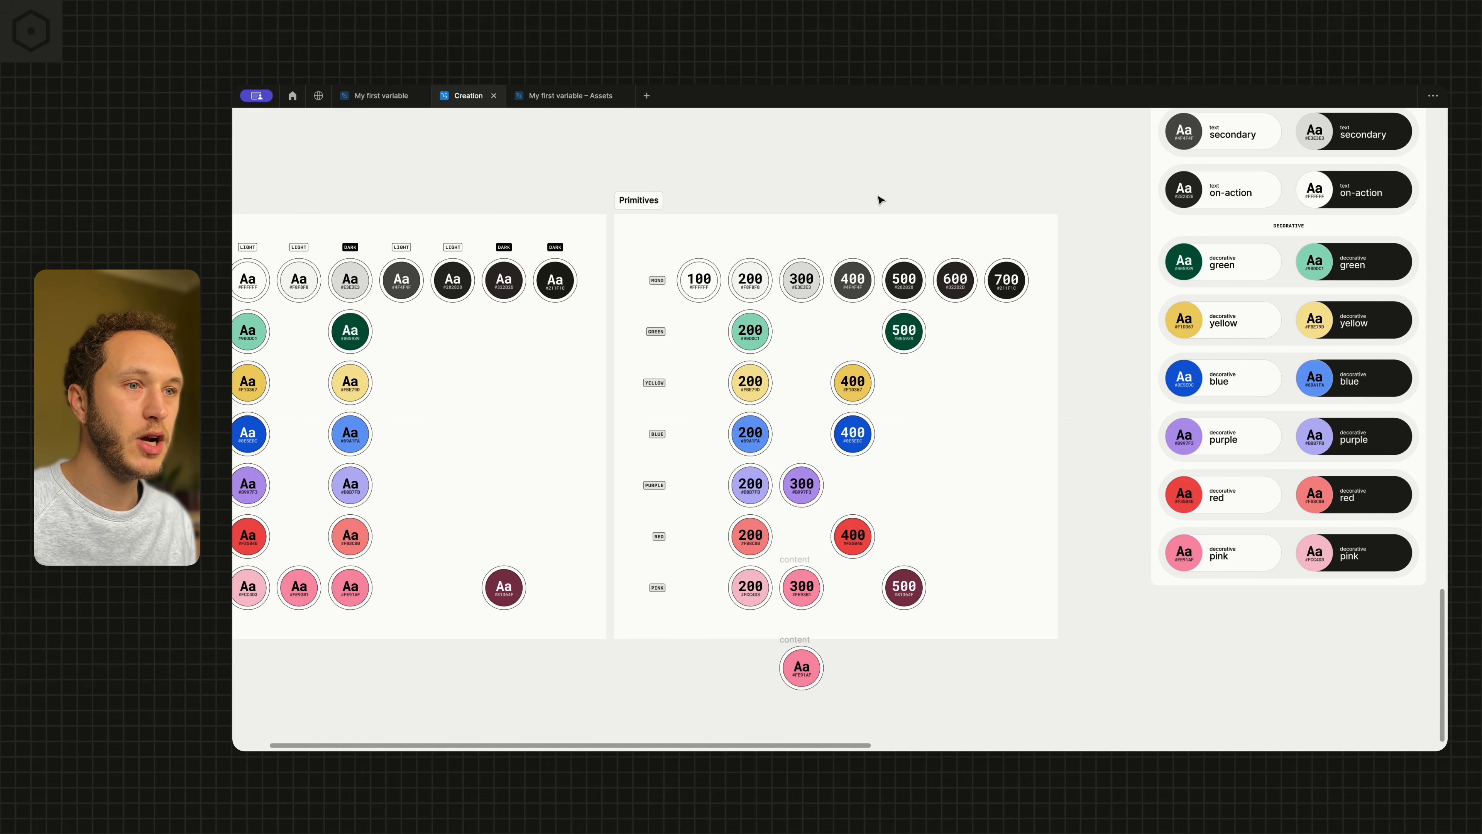
key("ctrl+backslash")
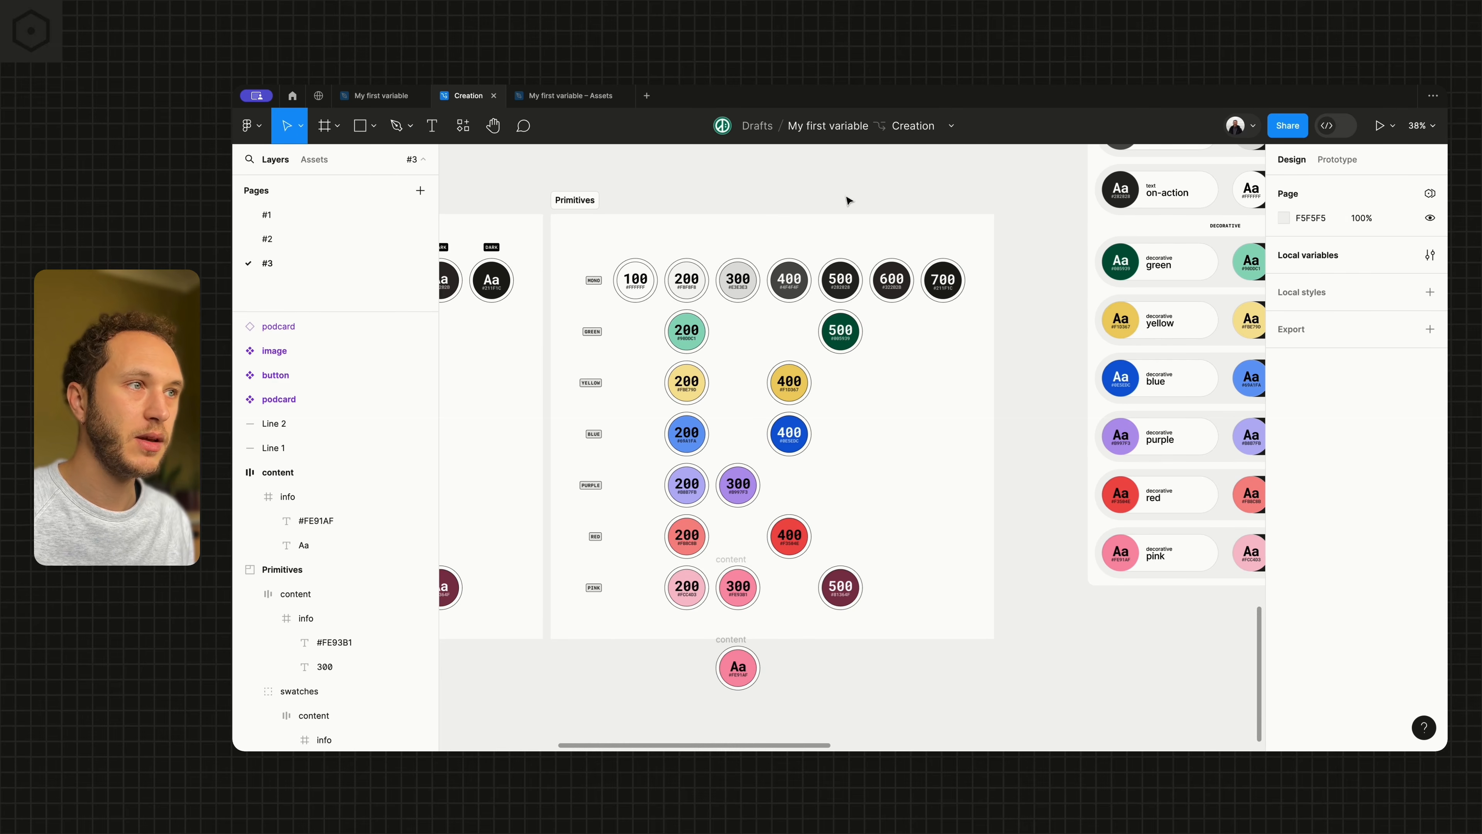
left_click(1430, 255)
left_click_drag(822, 205, 1041, 182)
left_click(571, 164)
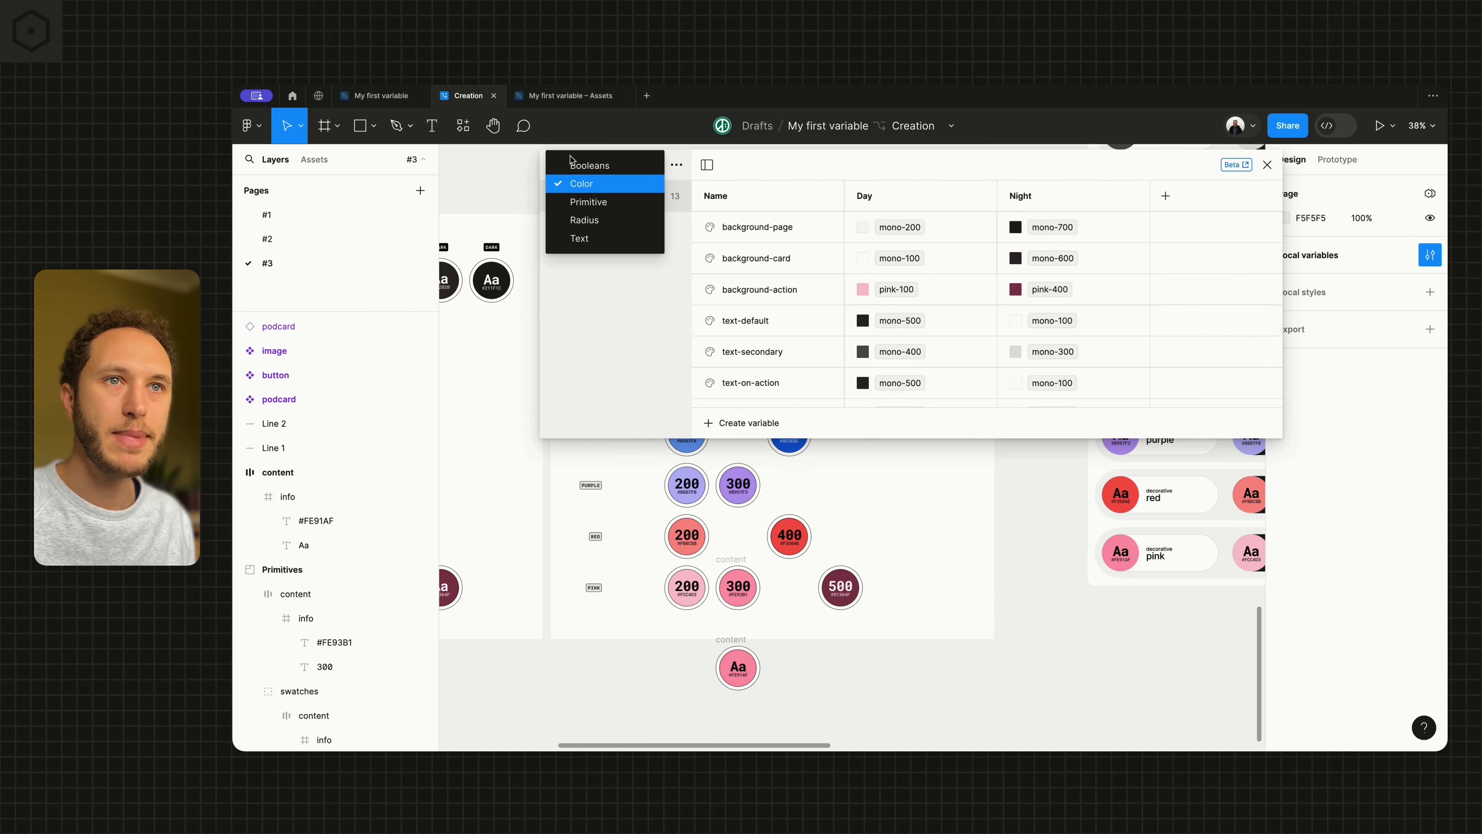
left_click(588, 201)
Rename the dark green variable 005939 as green-500 and the light green variable 90DDC1 as green-200
scroll(746, 504, "up", 5)
scroll(747, 502, "up", 4)
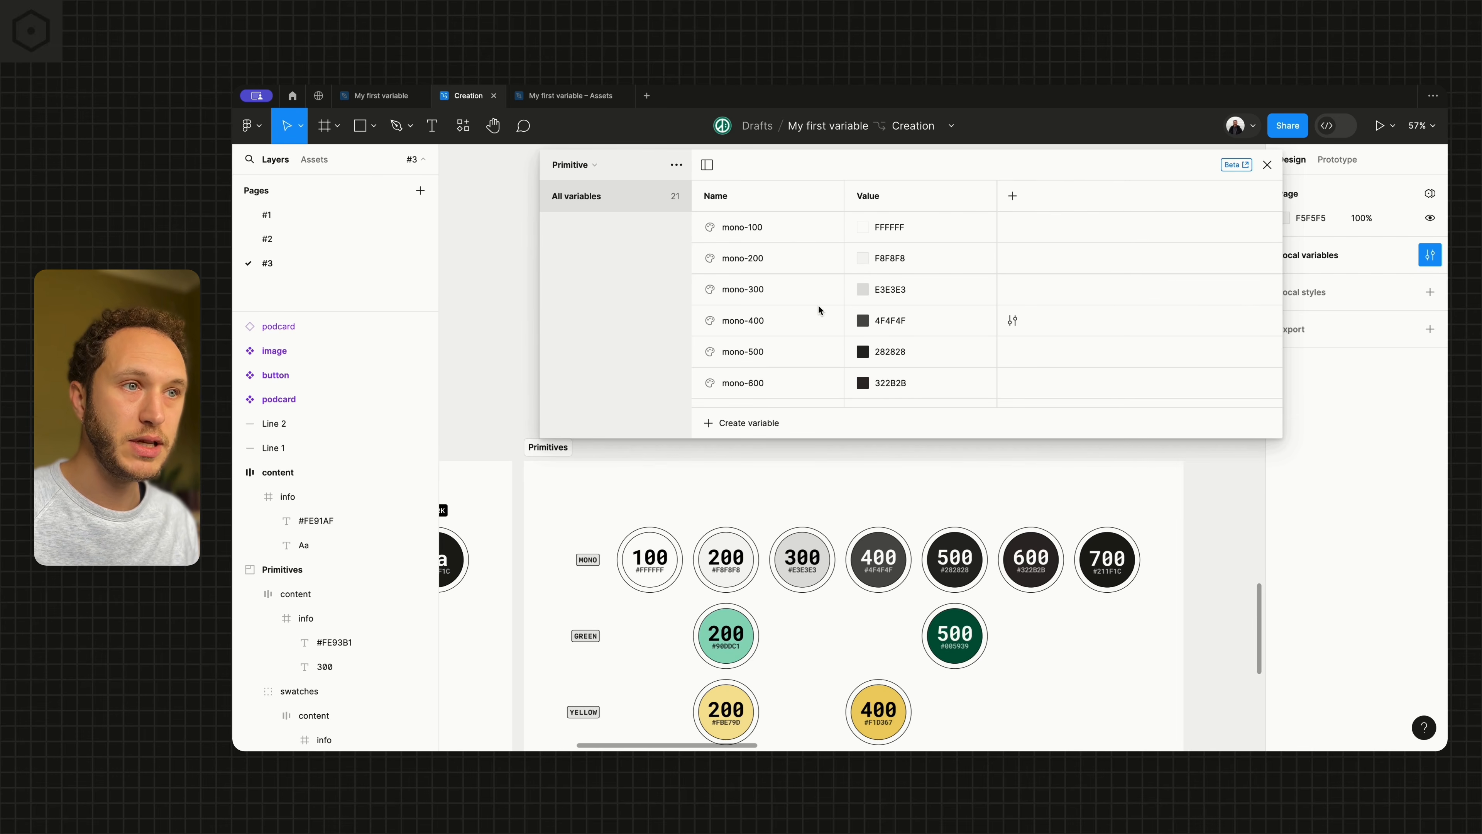
scroll(819, 309, "down", 3)
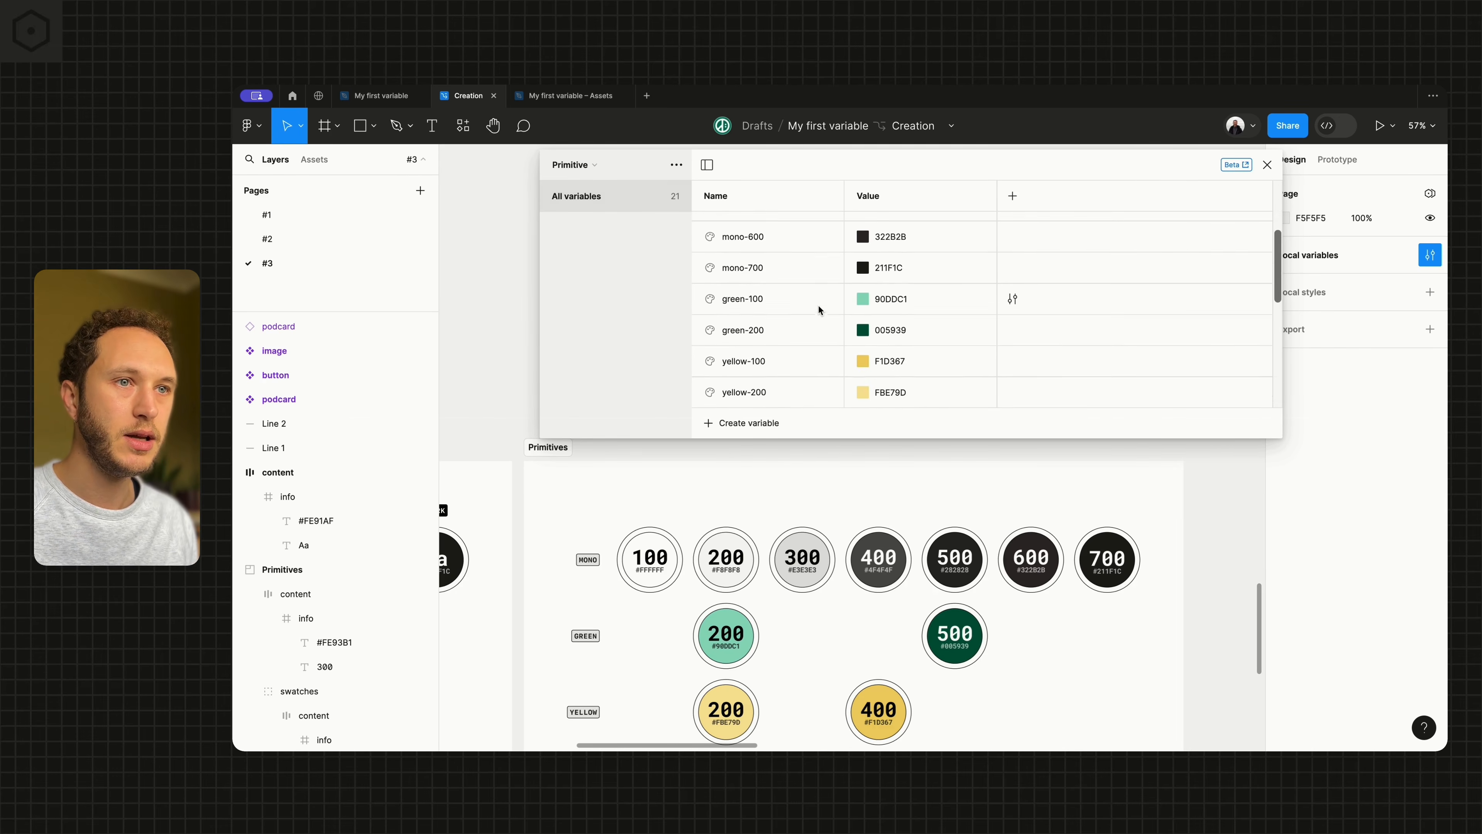
scroll(819, 305, "down", 1)
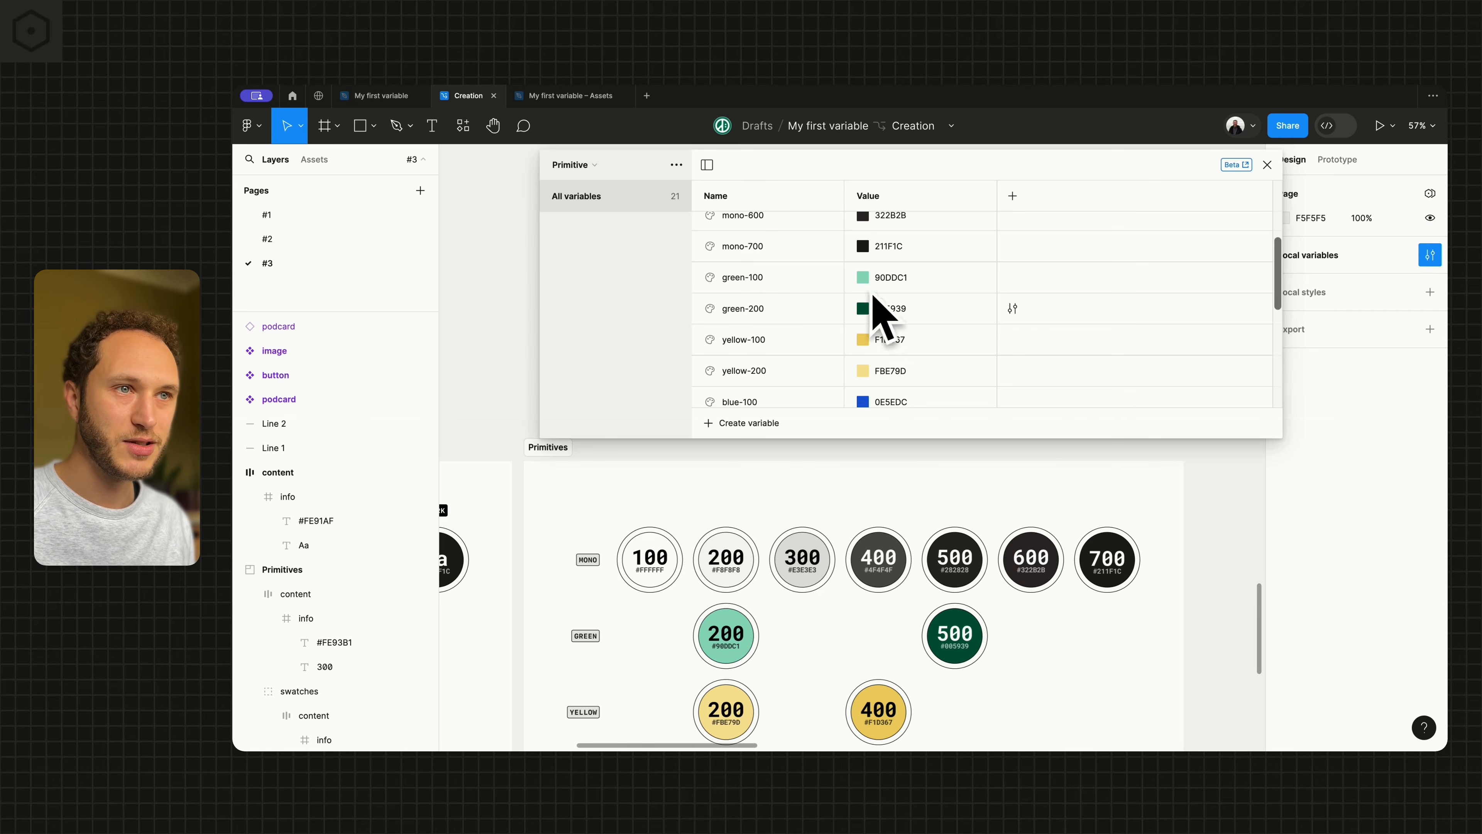
scroll(757, 338, "down", 1)
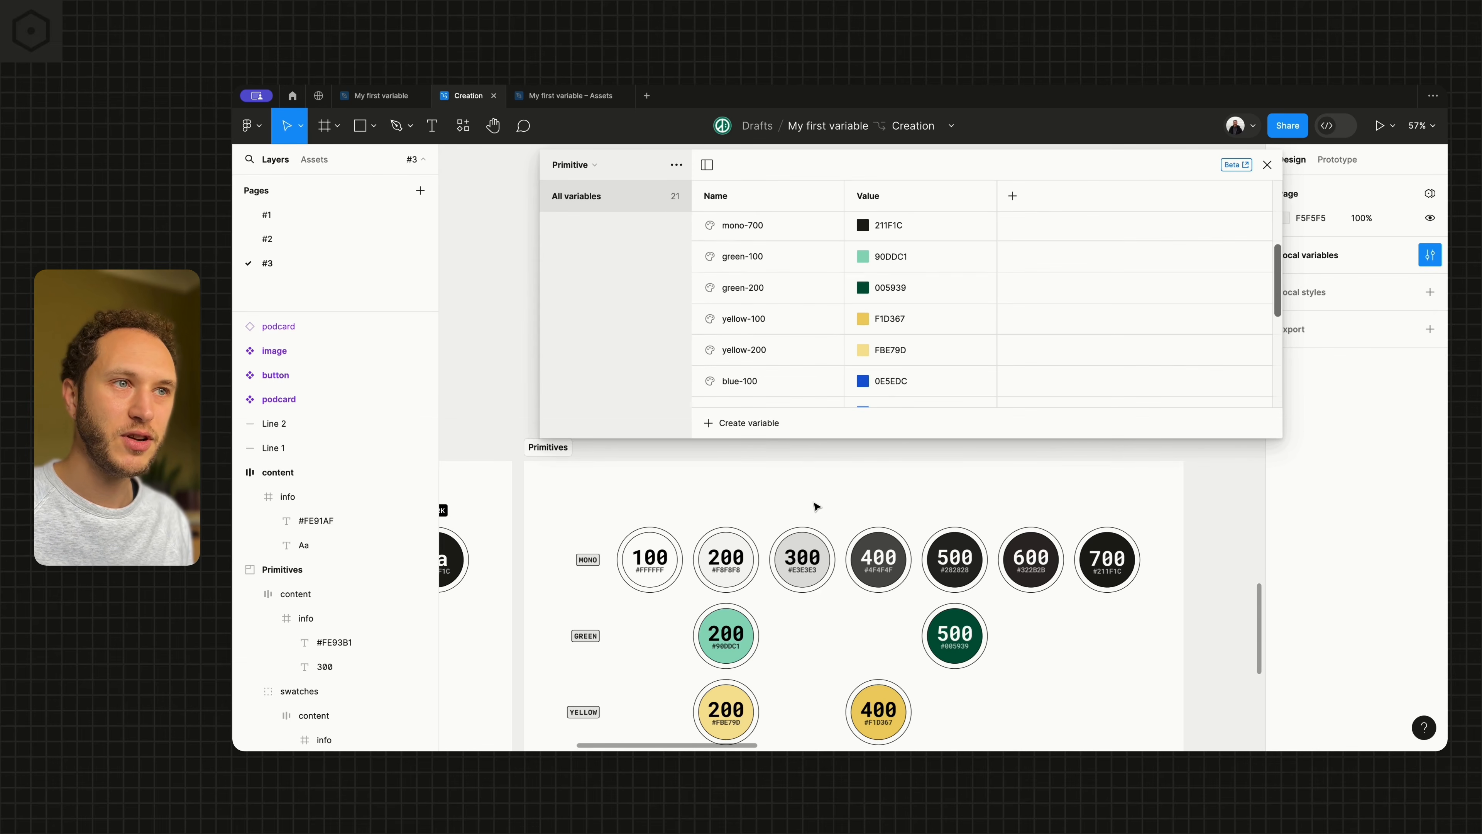
scroll(815, 503, "down", 1)
scroll(807, 519, "down", 1)
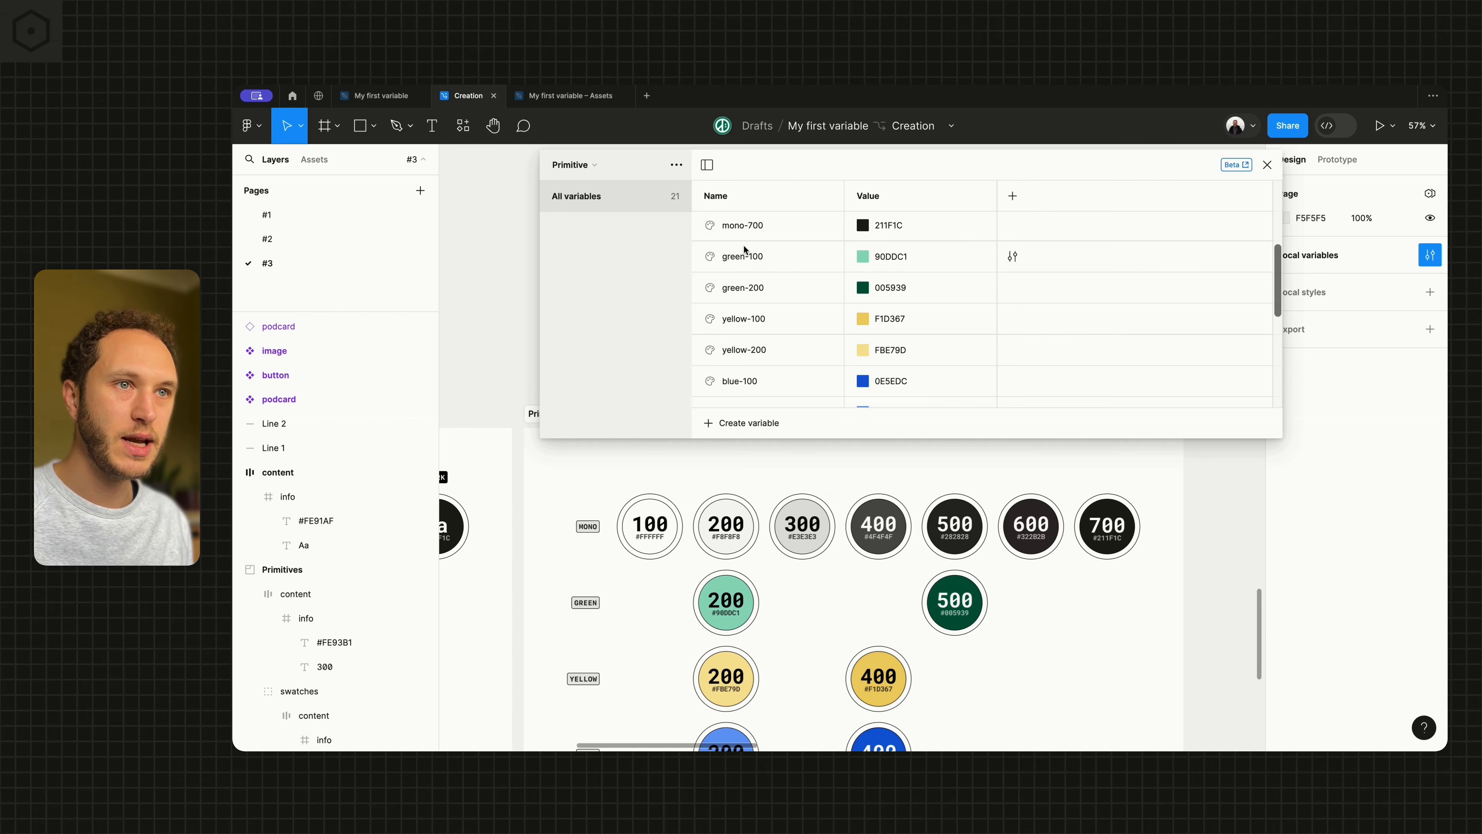
double_click(742, 257)
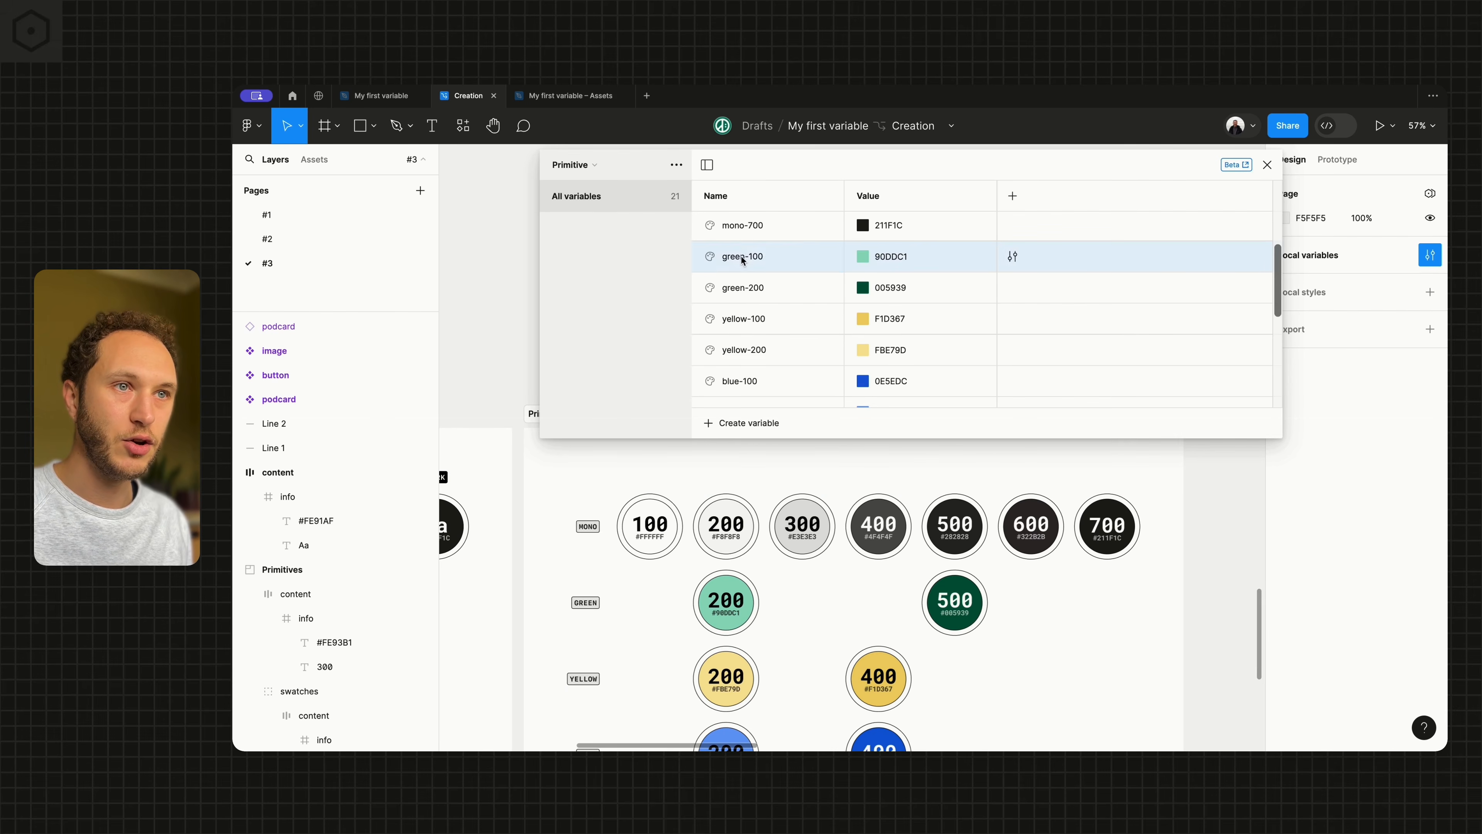
double_click(754, 289)
left_click(753, 290)
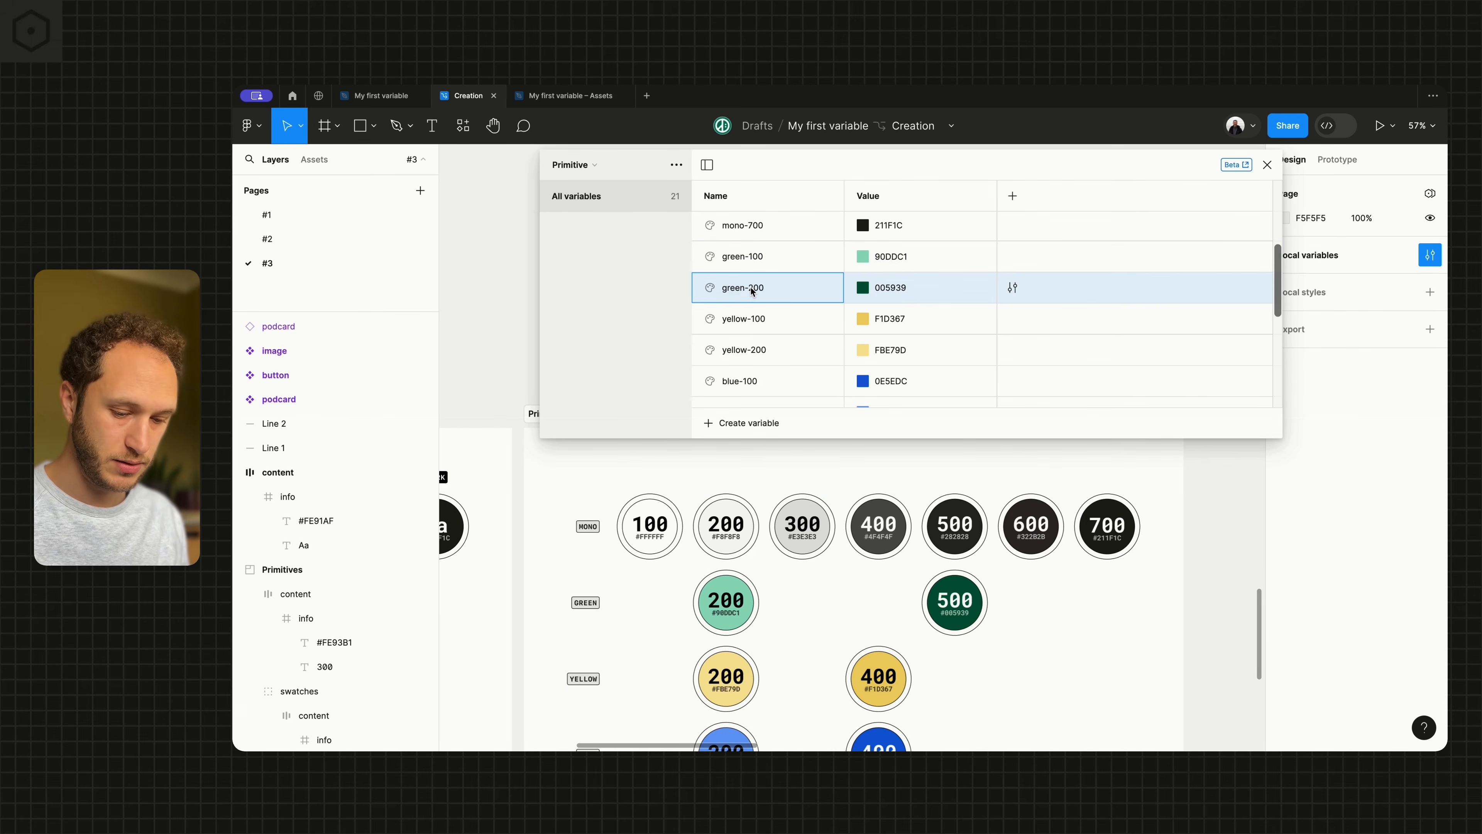
double_click(752, 257)
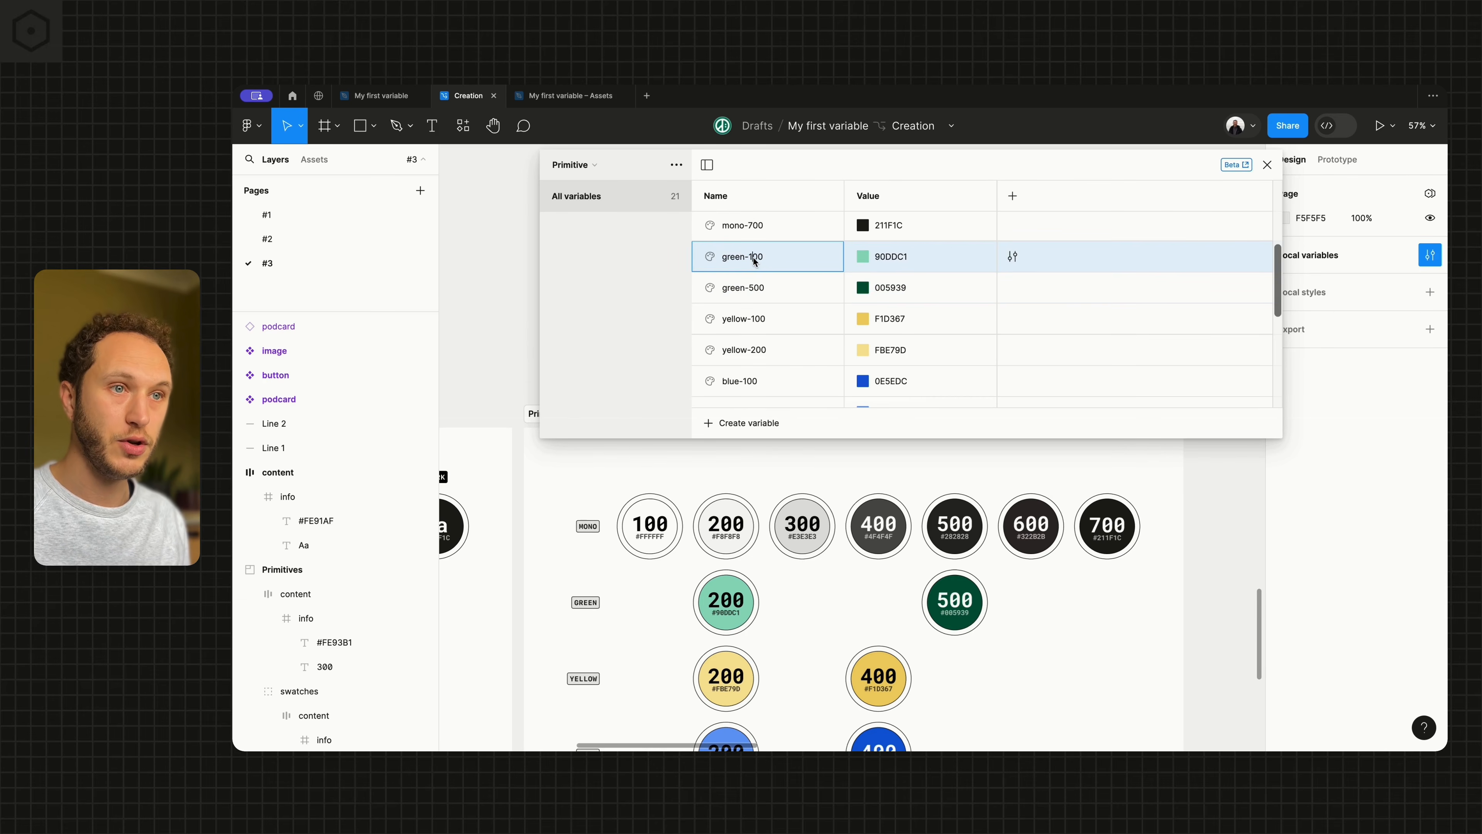
key("BackSpace")
type("2")
key("Return")
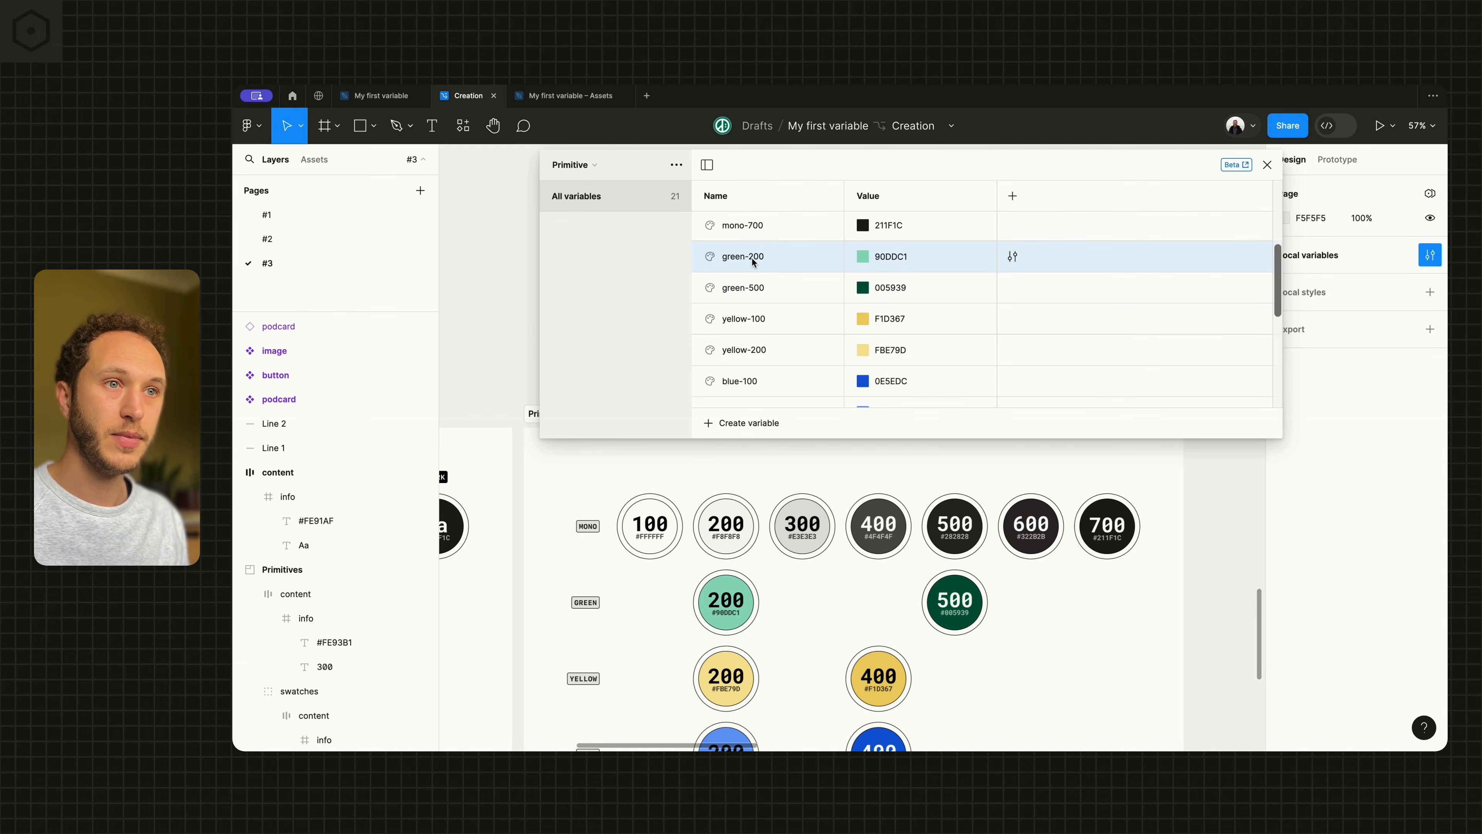
Rename the darker yellow variable F1D367 as yellow-400
left_click(757, 320)
double_click(757, 321)
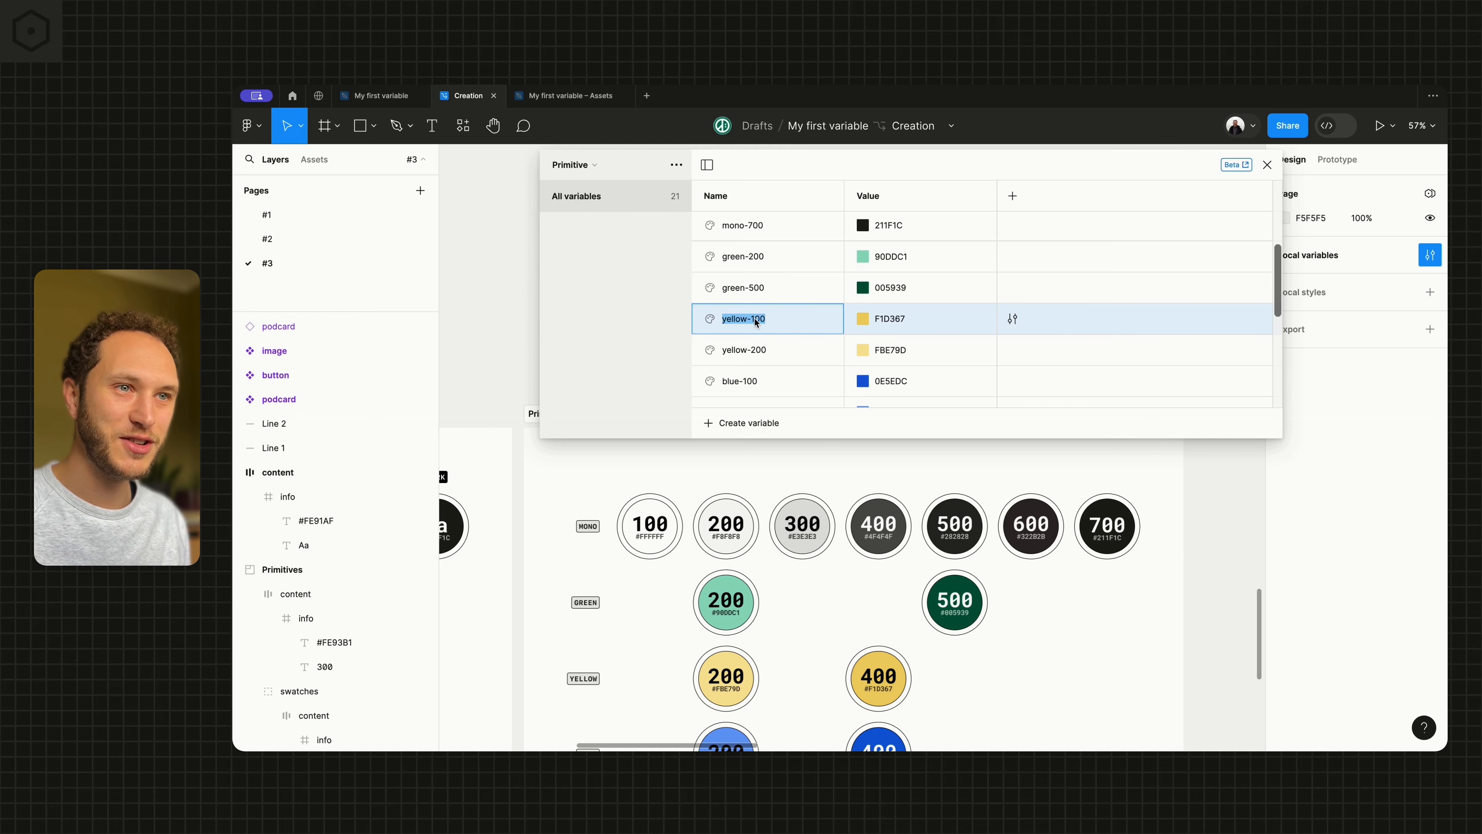
scroll(758, 333, "down", 2)
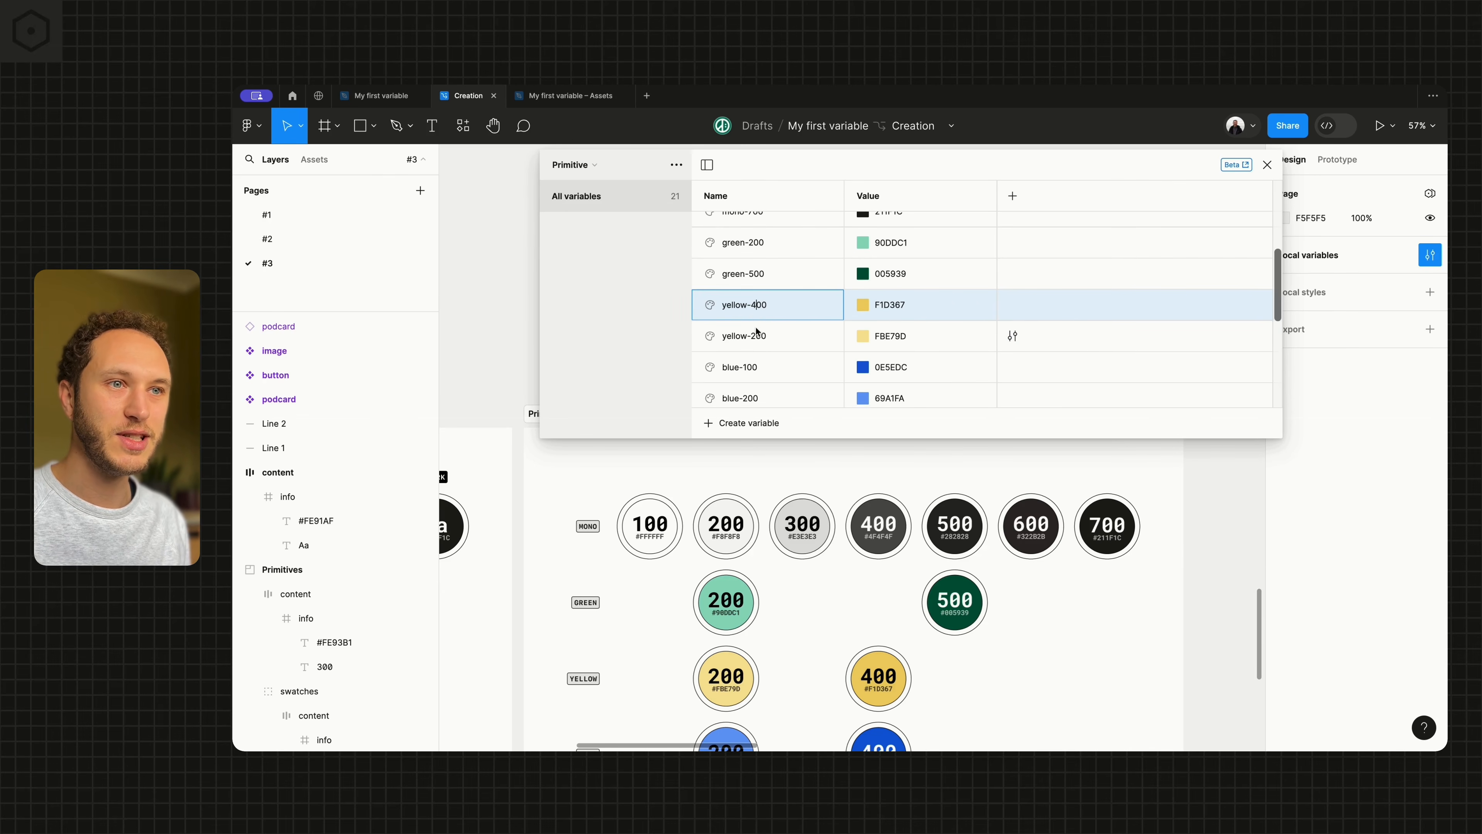
scroll(828, 665, "down", 3)
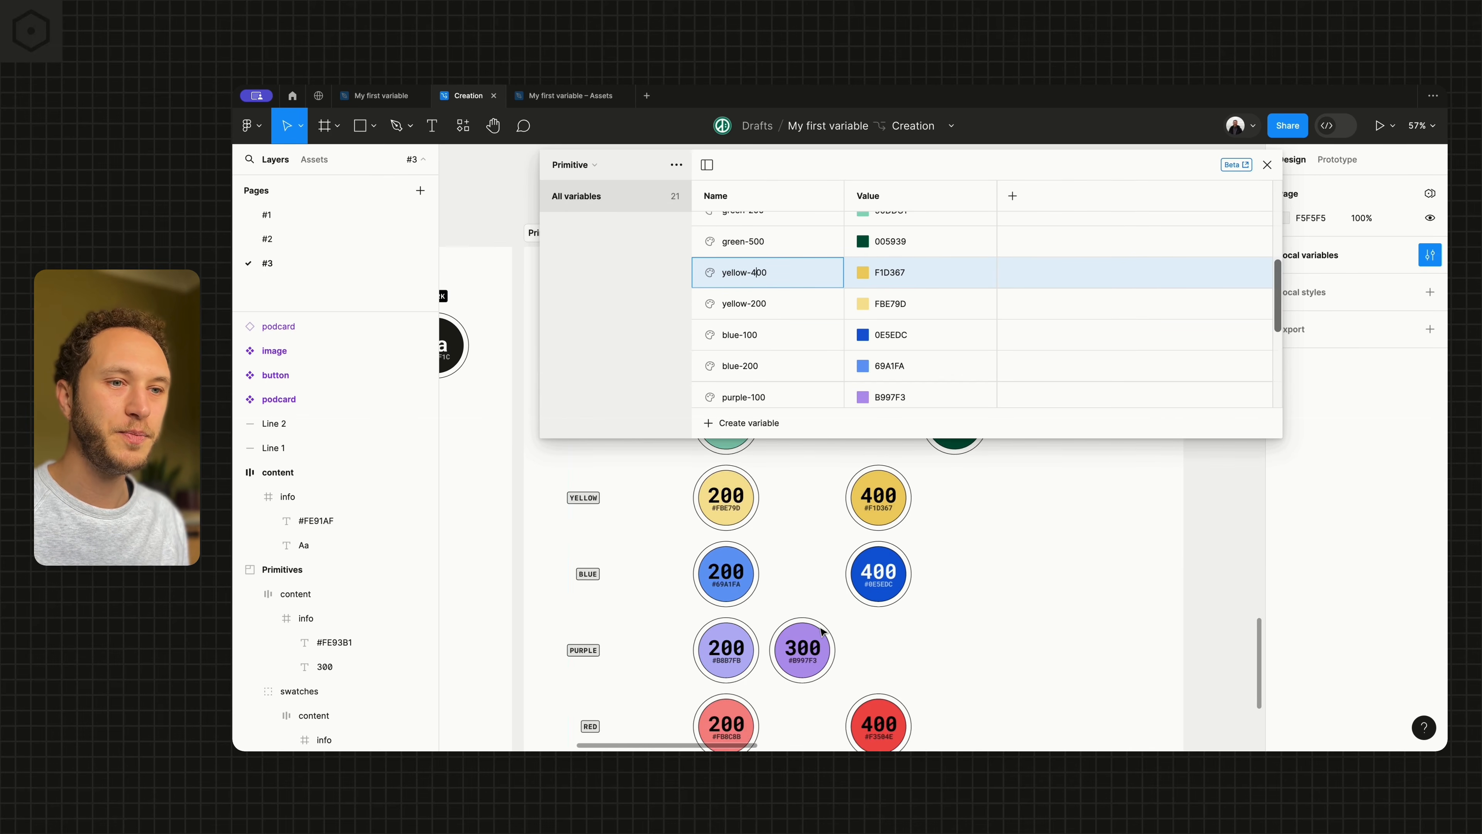
Rename the blue variable 0E5EDC as blue-400 and the purple variable B997F3 as purple-300
double_click(748, 336)
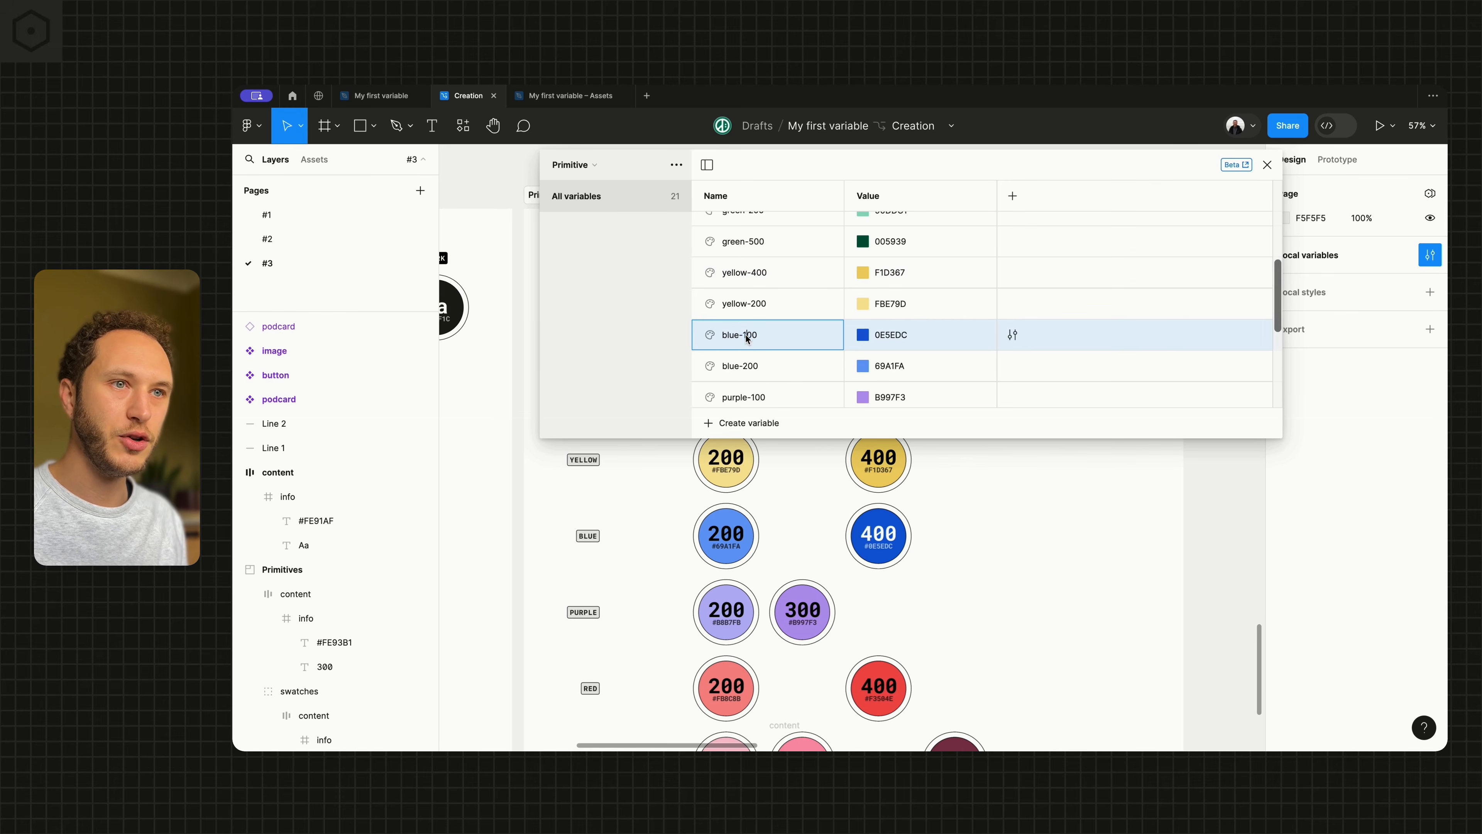
key("BackSpace")
type("4")
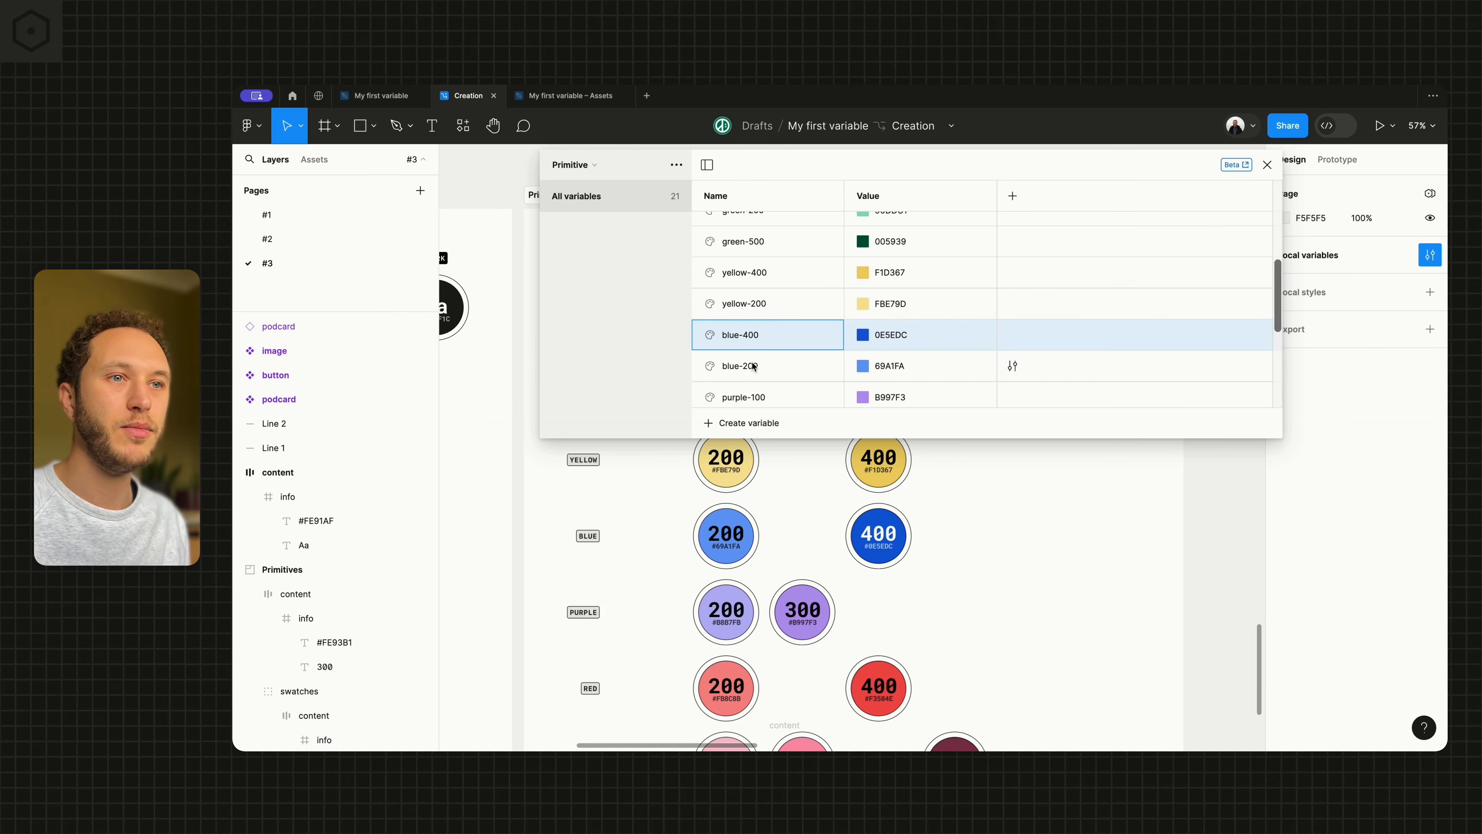
double_click(752, 365)
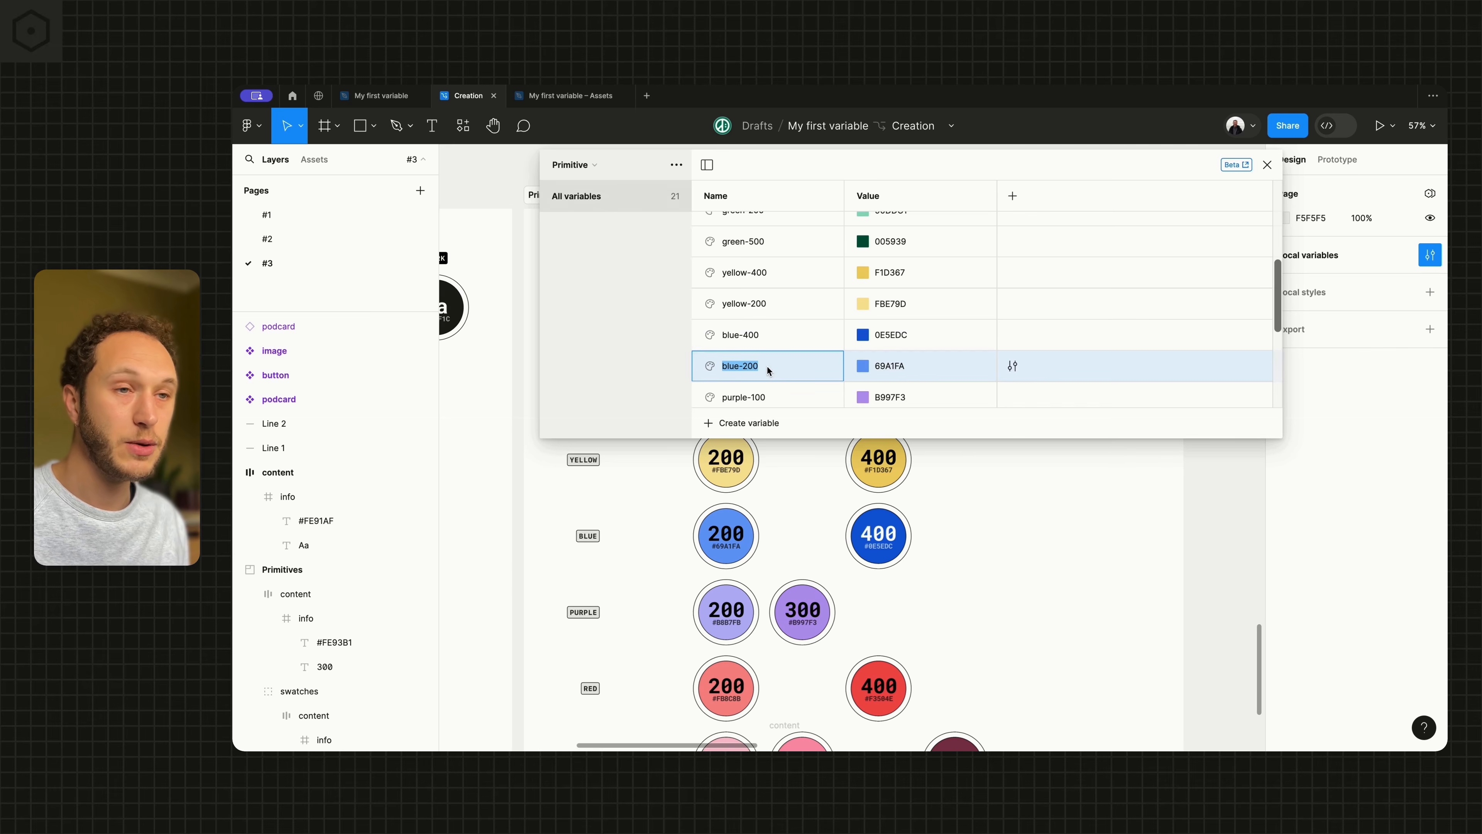
scroll(767, 366, "down", 3)
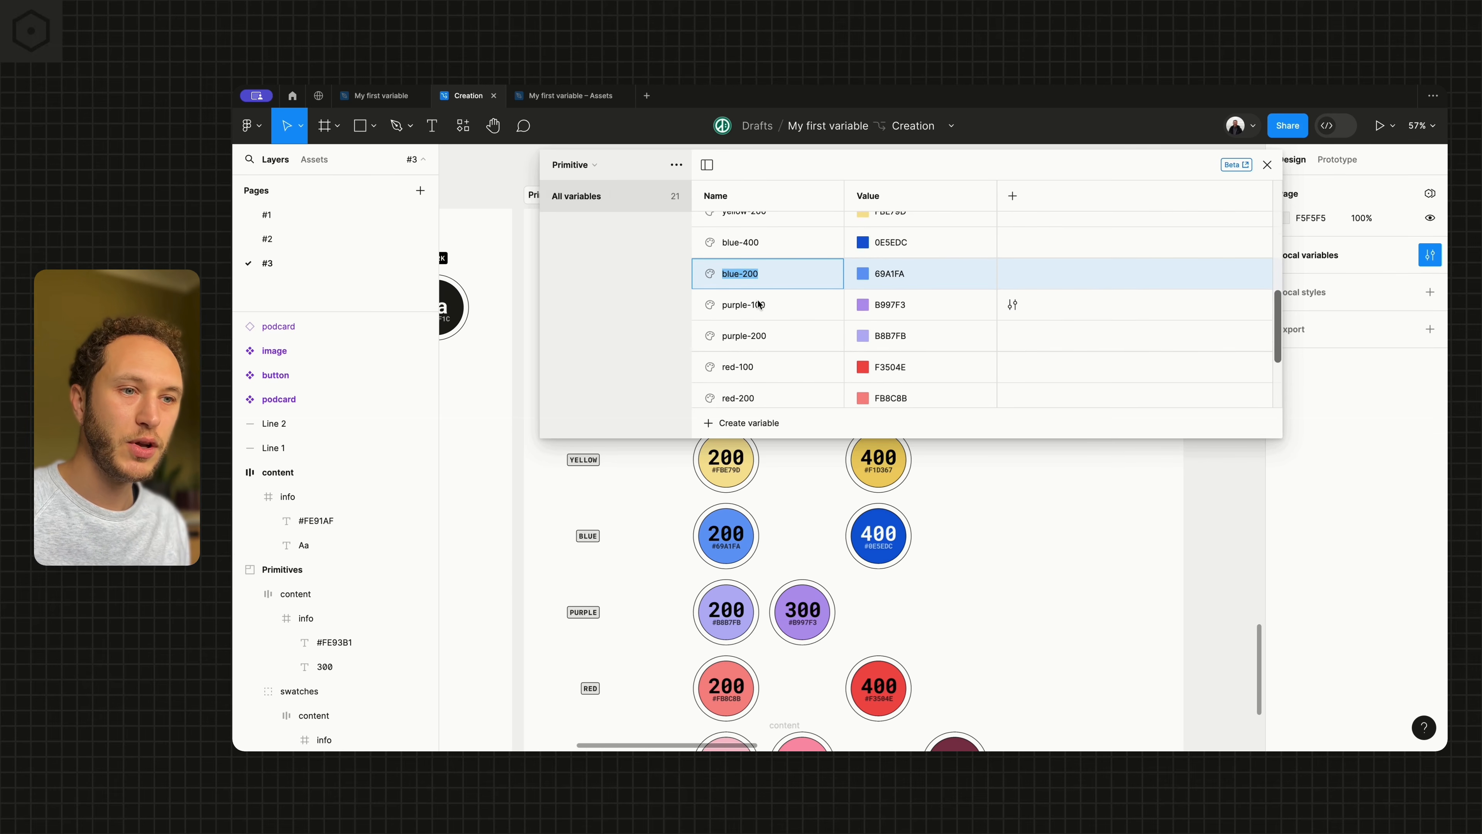
double_click(757, 296)
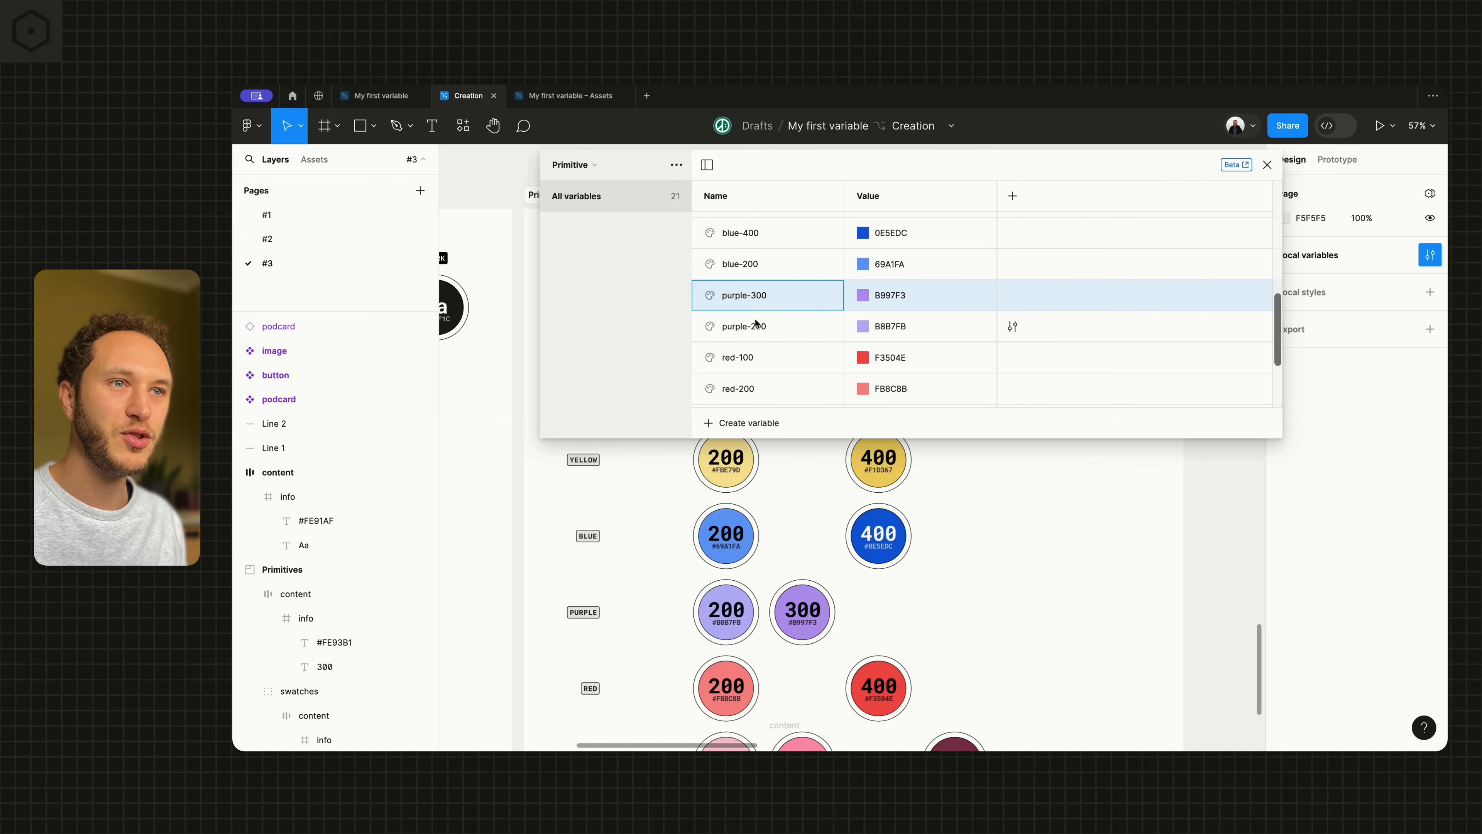
Reorder the purple, blue and yellow variables so that each hue's 200 comes before its higher-numbered shade
left_click(759, 331)
left_click_drag(764, 327, 761, 300)
scroll(751, 350, "up", 2)
left_click(752, 327)
scroll(755, 304, "up", 2)
left_click(755, 338)
scroll(758, 320, "up", 2)
scroll(758, 321, "down", 6)
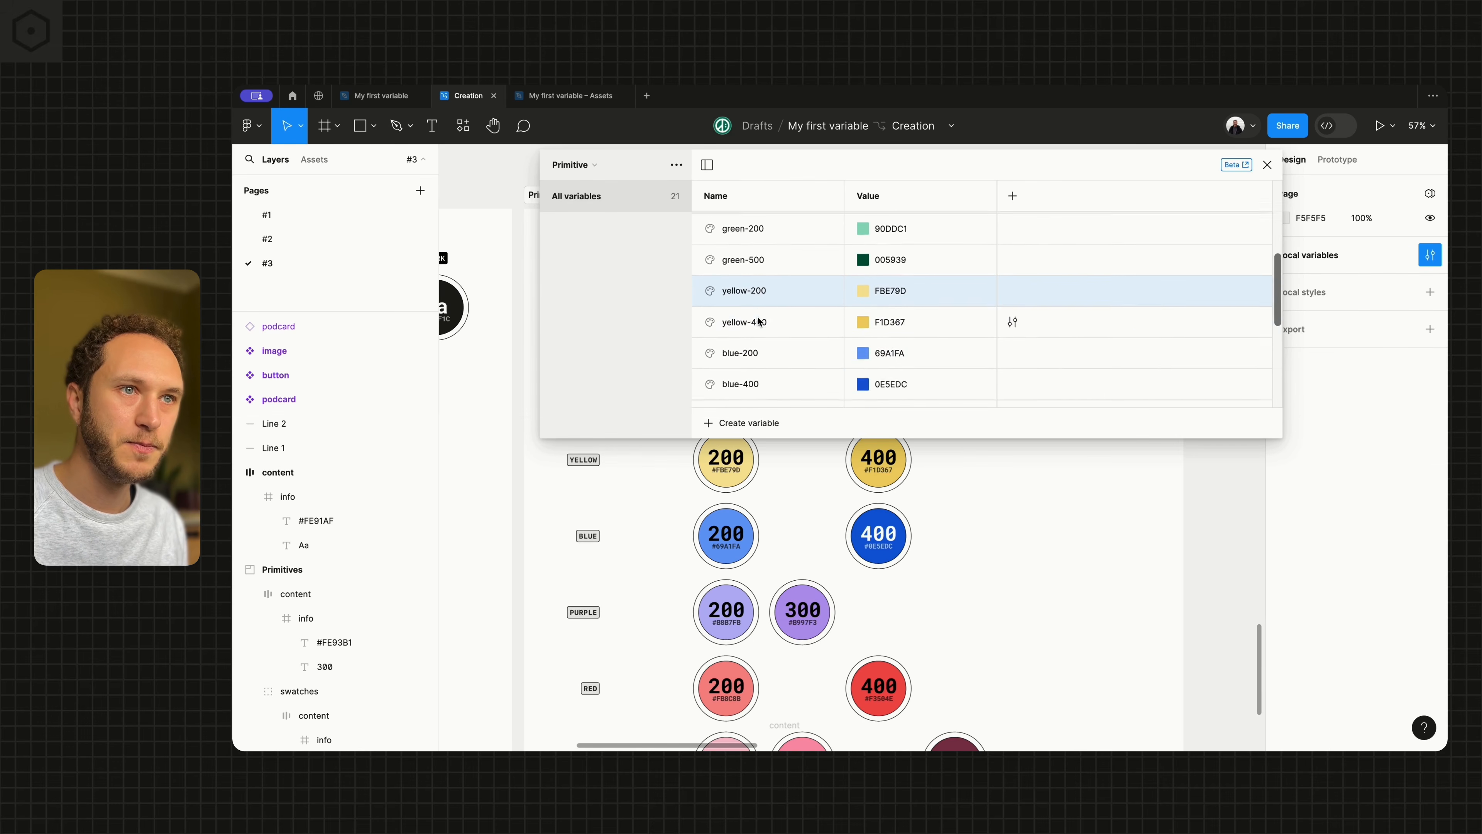
Rename the red variable F3504E as red-400 and move red-200 above it
scroll(758, 320, "down", 2)
scroll(759, 320, "down", 1)
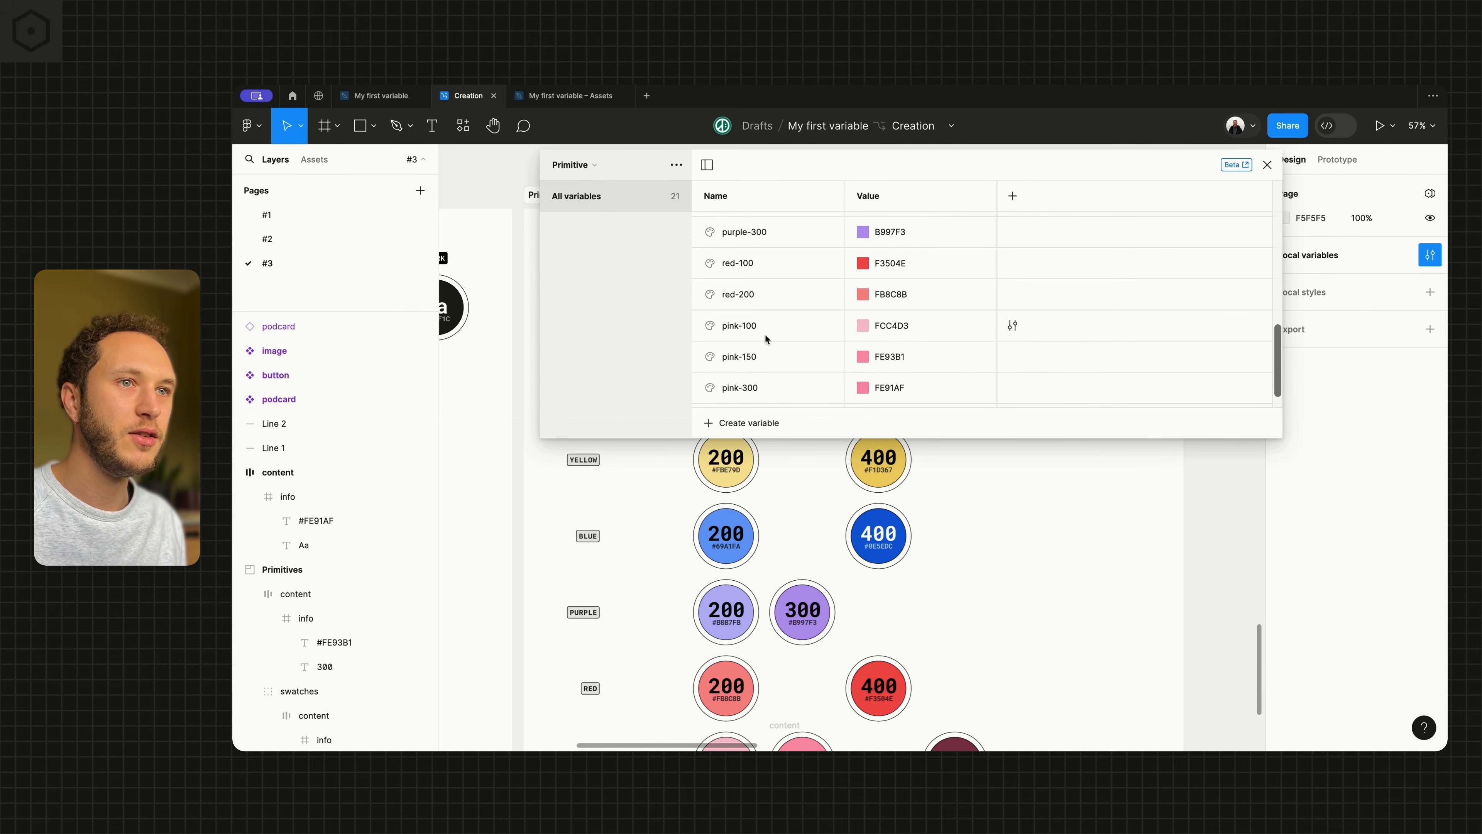
scroll(783, 501, "down", 3)
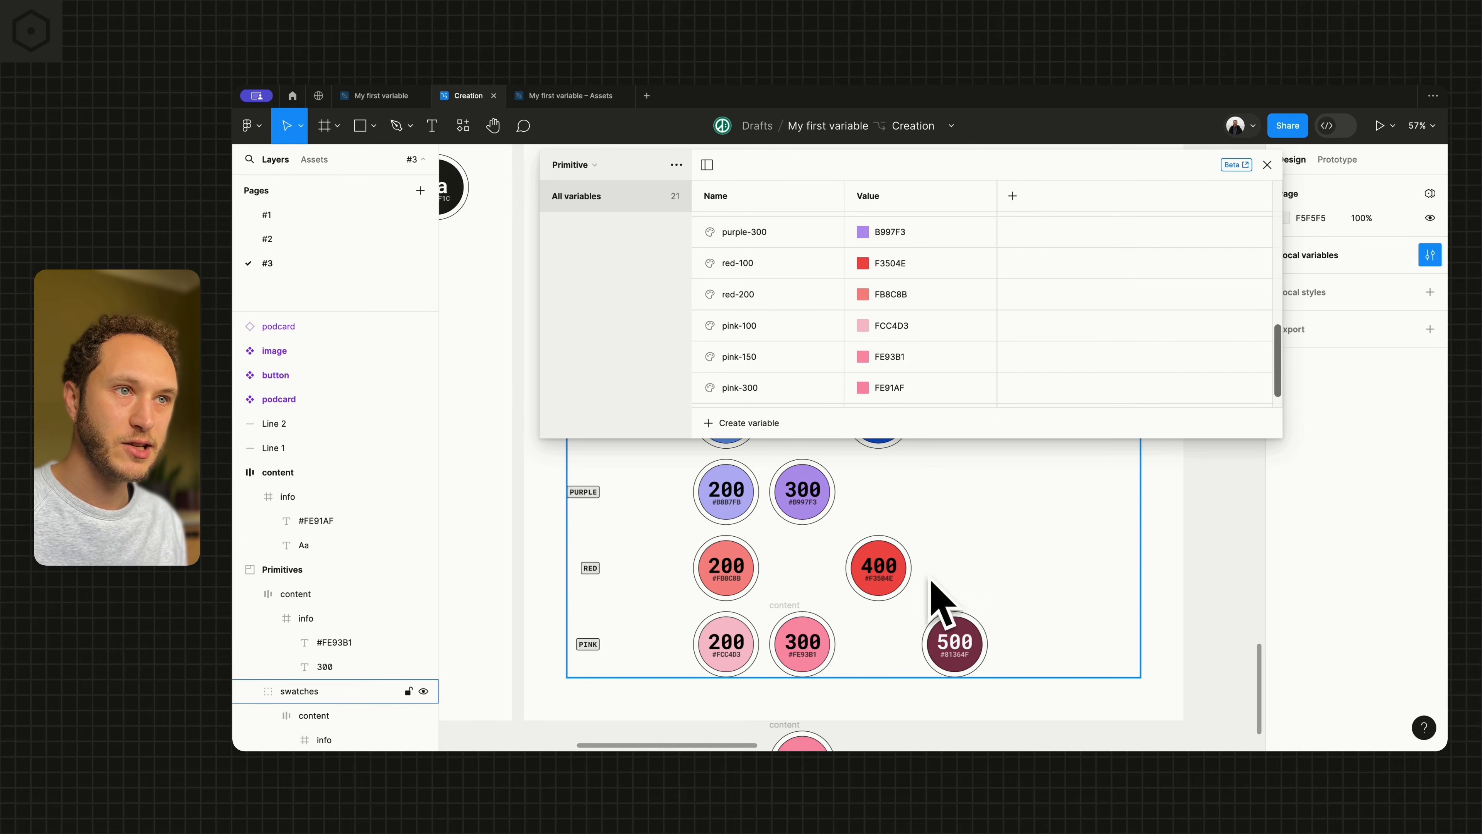
double_click(737, 263)
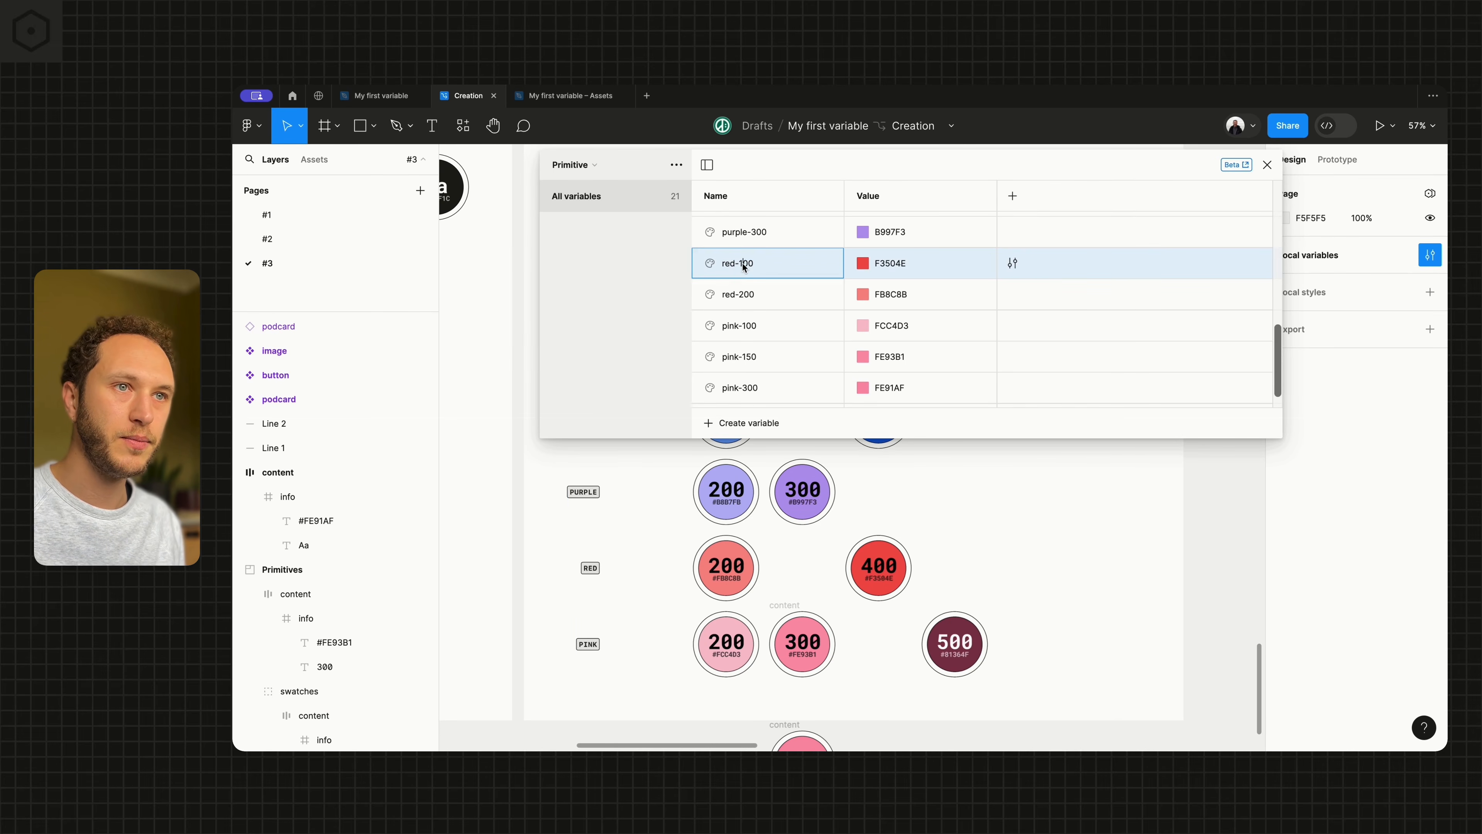
key("BackSpace")
type("4")
left_click_drag(745, 298, 759, 252)
Rename the lightest pink variable FCC4D3 as pink-200
scroll(759, 296, "down", 1)
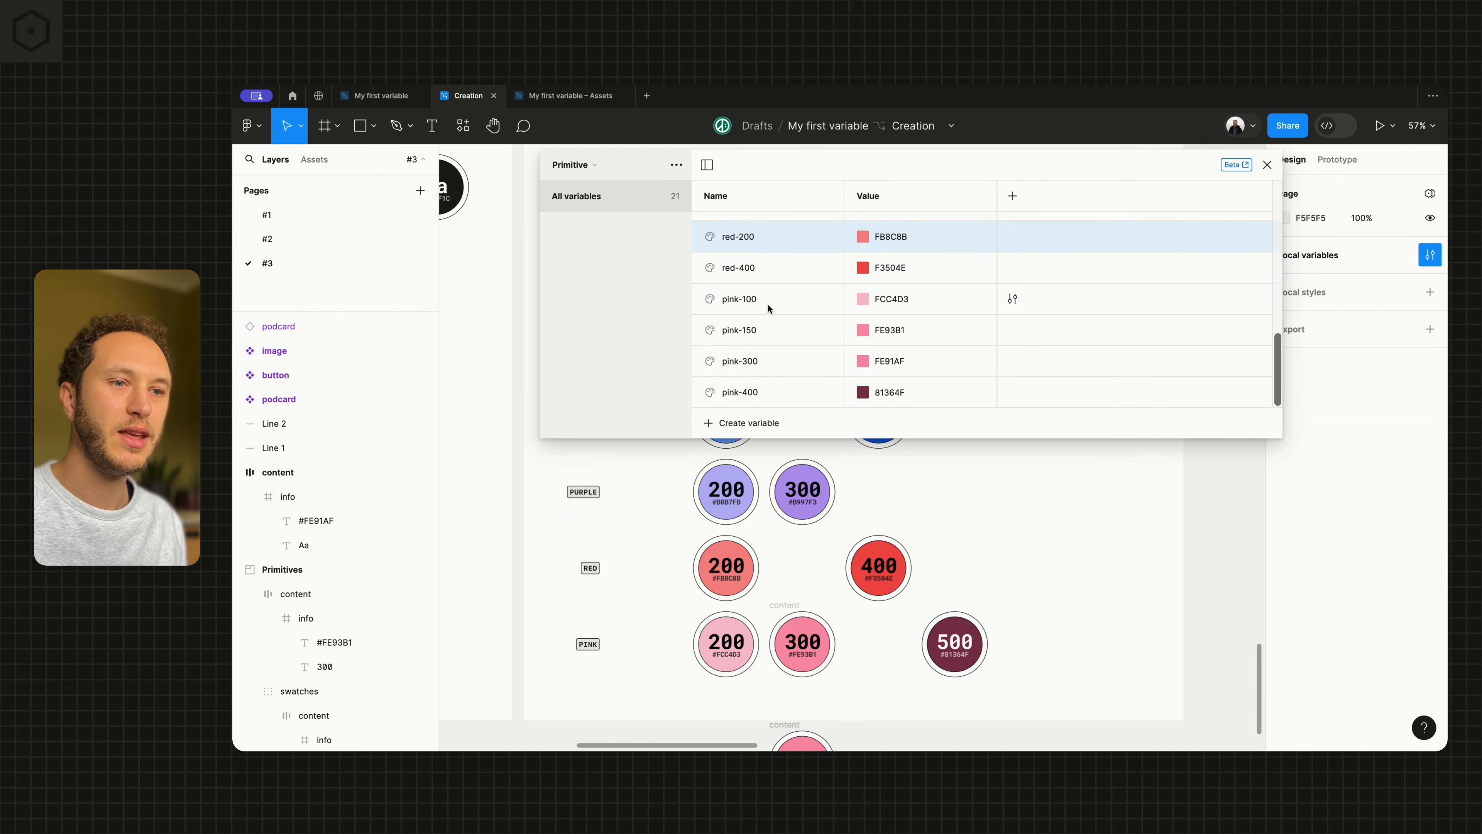
scroll(768, 309, "down", 2)
double_click(744, 304)
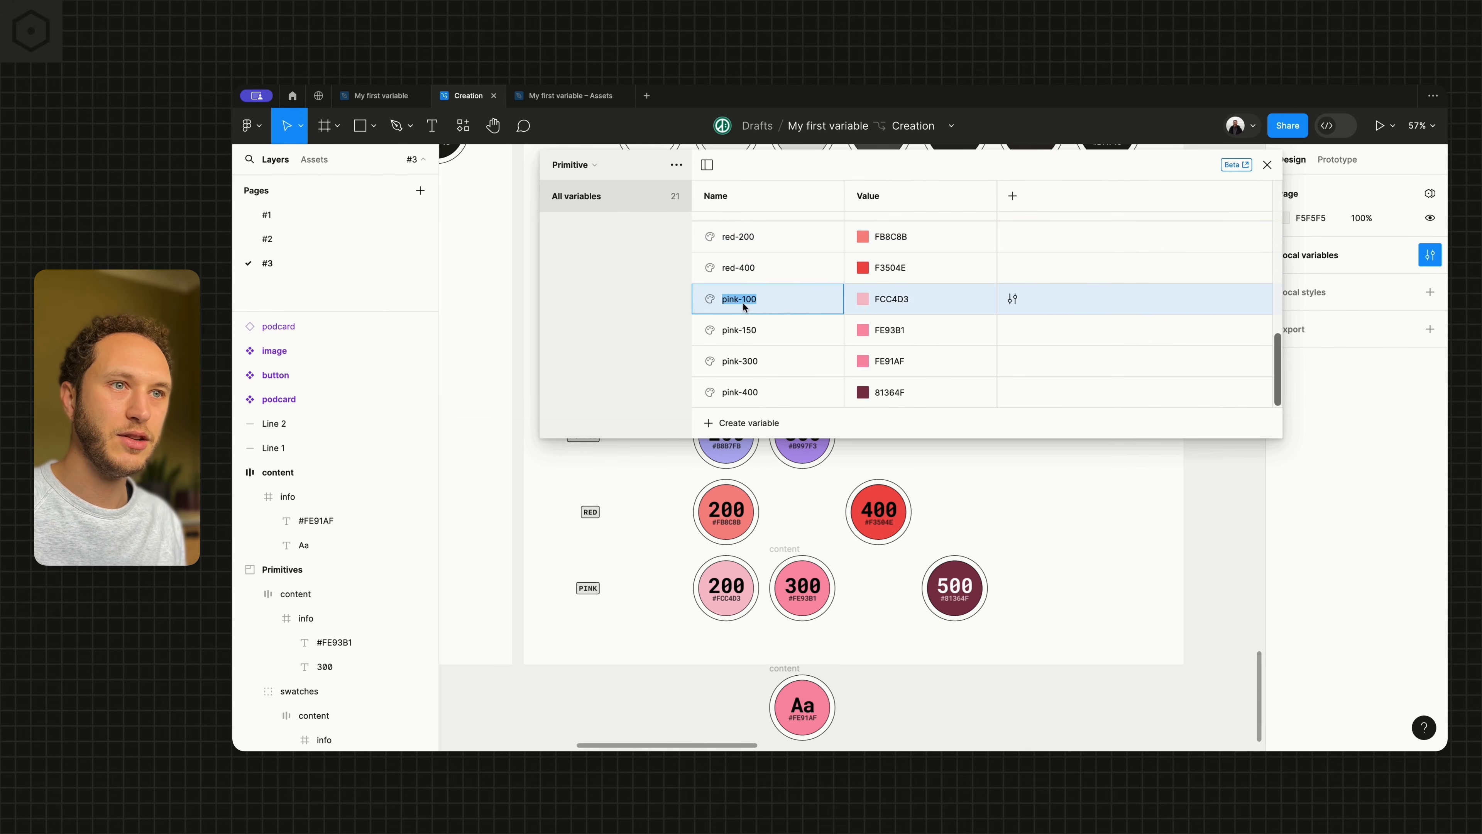
key("BackSpace")
type("2")
key("Return")
Delete the near-duplicate pink variable with the value FE91AF from the Primitive collection
left_click(801, 613)
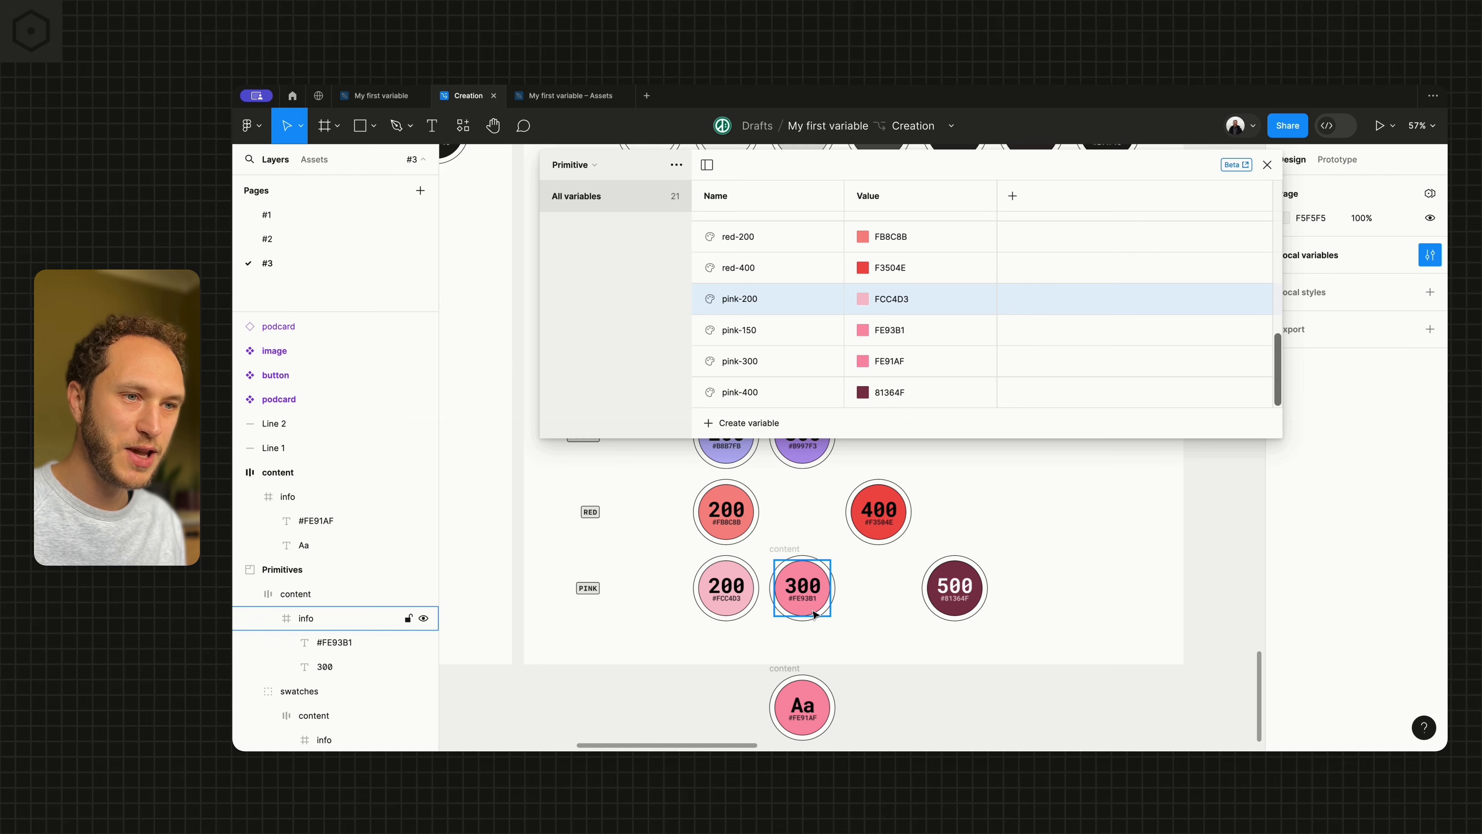
left_click(804, 534)
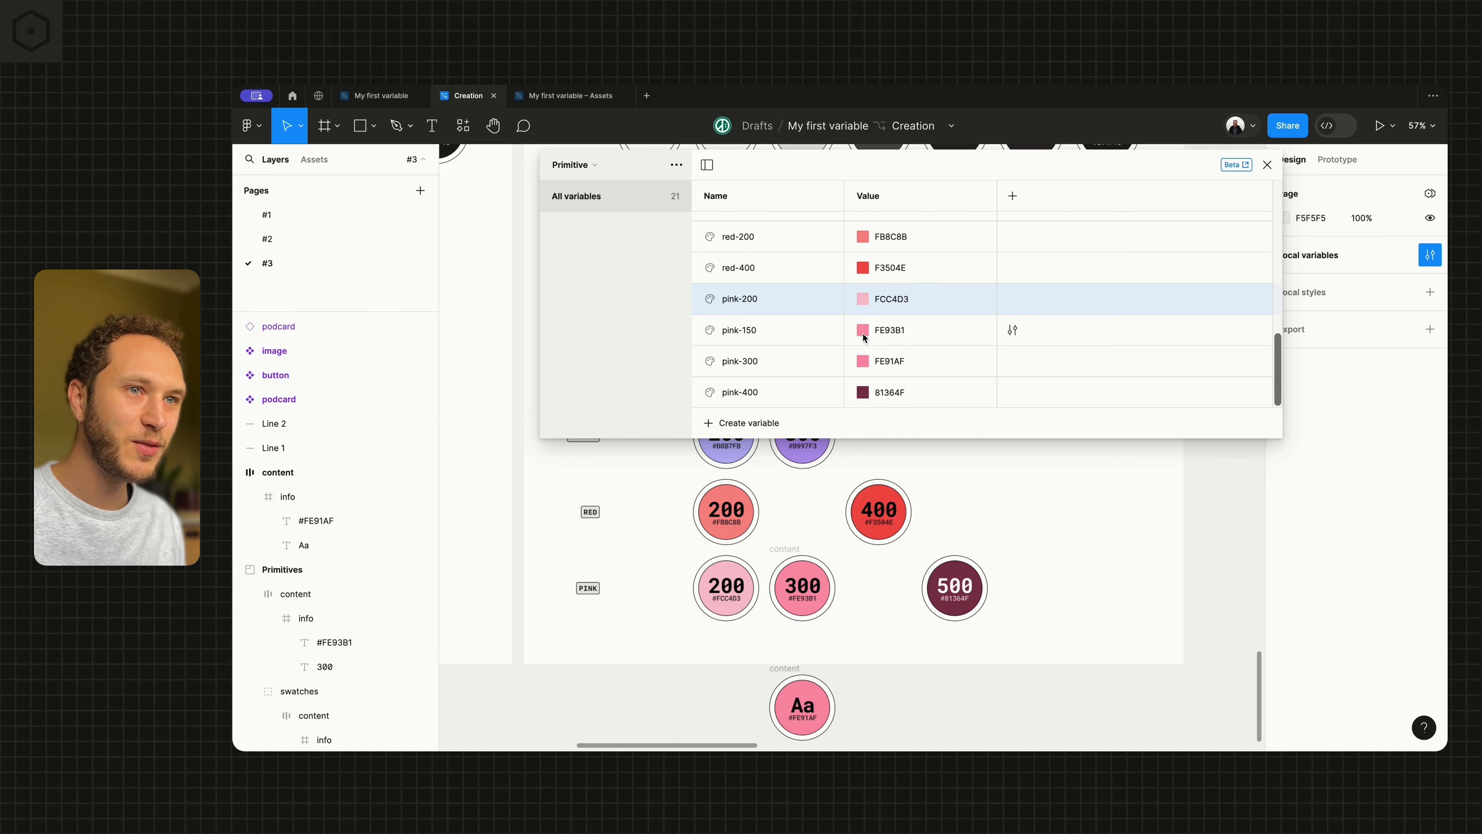
left_click(757, 340)
left_click(757, 340)
left_click(779, 363)
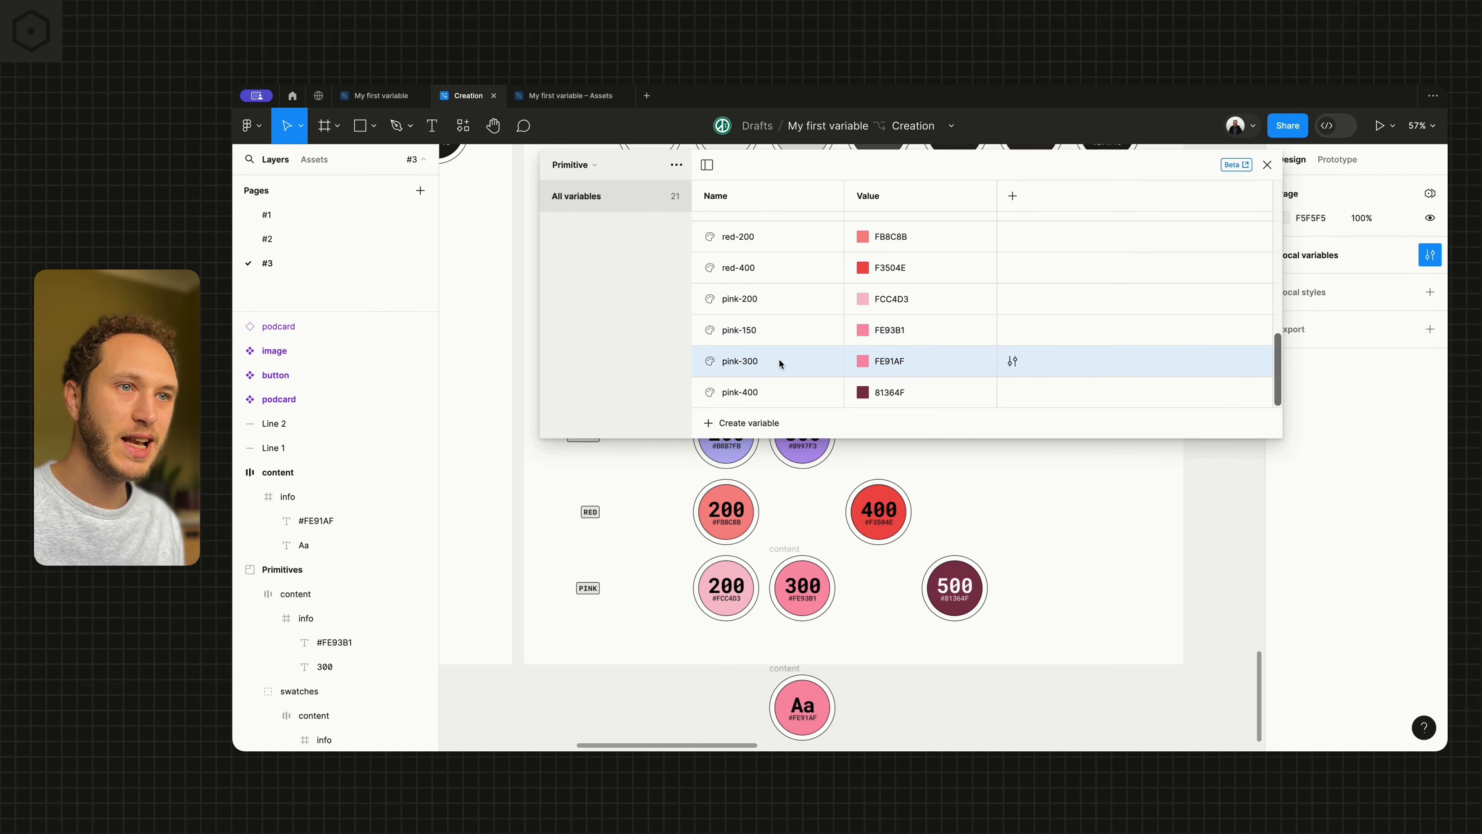
right_click(779, 363)
left_click(818, 425)
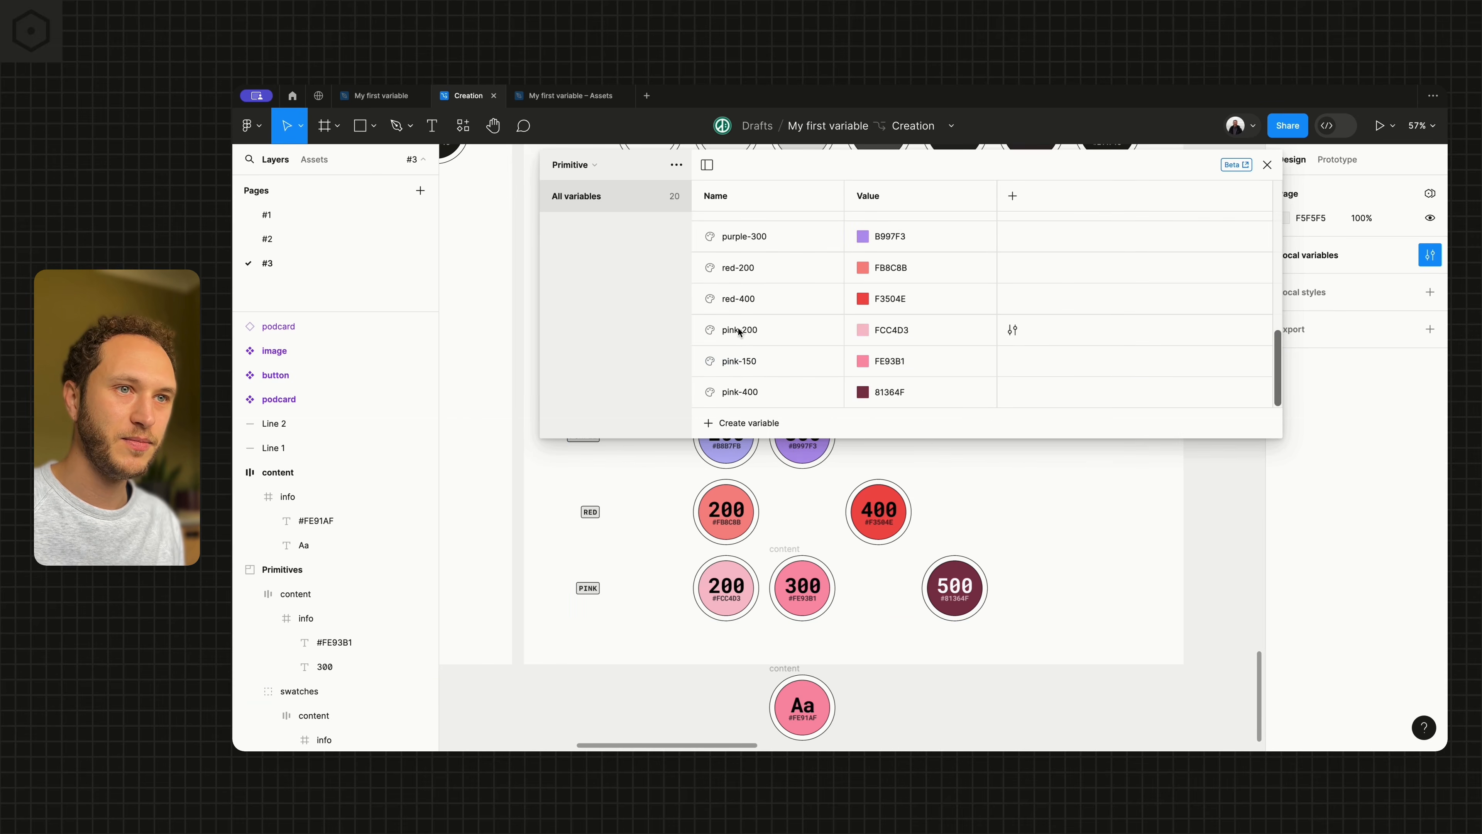
Rename the mid pink variable FE93B1 as pink-300
left_click(744, 364)
left_click(757, 363)
left_click(757, 363)
key("BackSpace")
key("BackSpace")
key("BackSpace")
type("300")
key("Return")
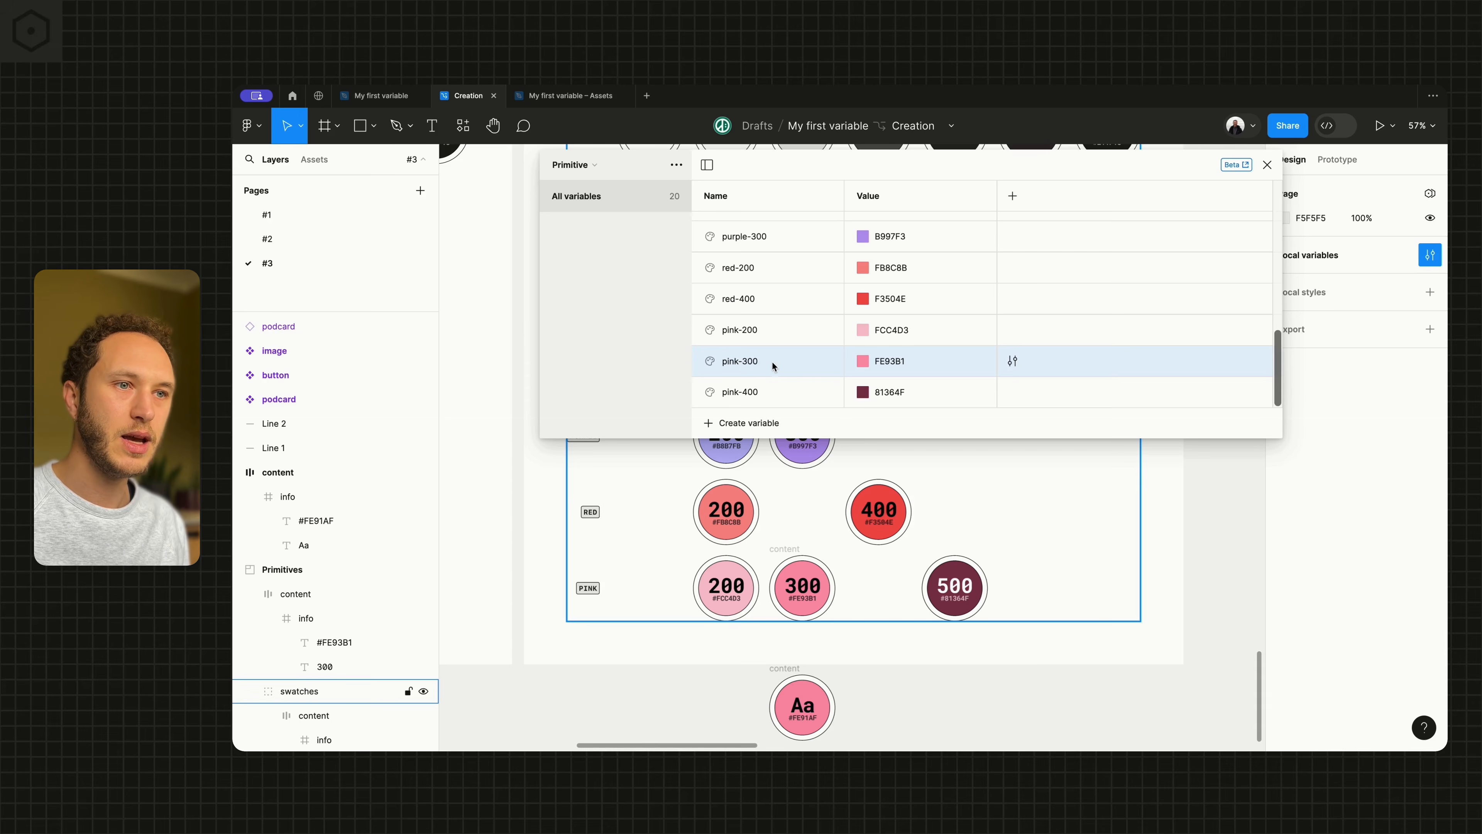
Rename the darkest pink variable 81364F as pink-500
left_click(751, 392)
type("5")
key("Return")
Show the Color collection and make the variables window tall enough to fit its whole list
scroll(758, 355, "up", 7)
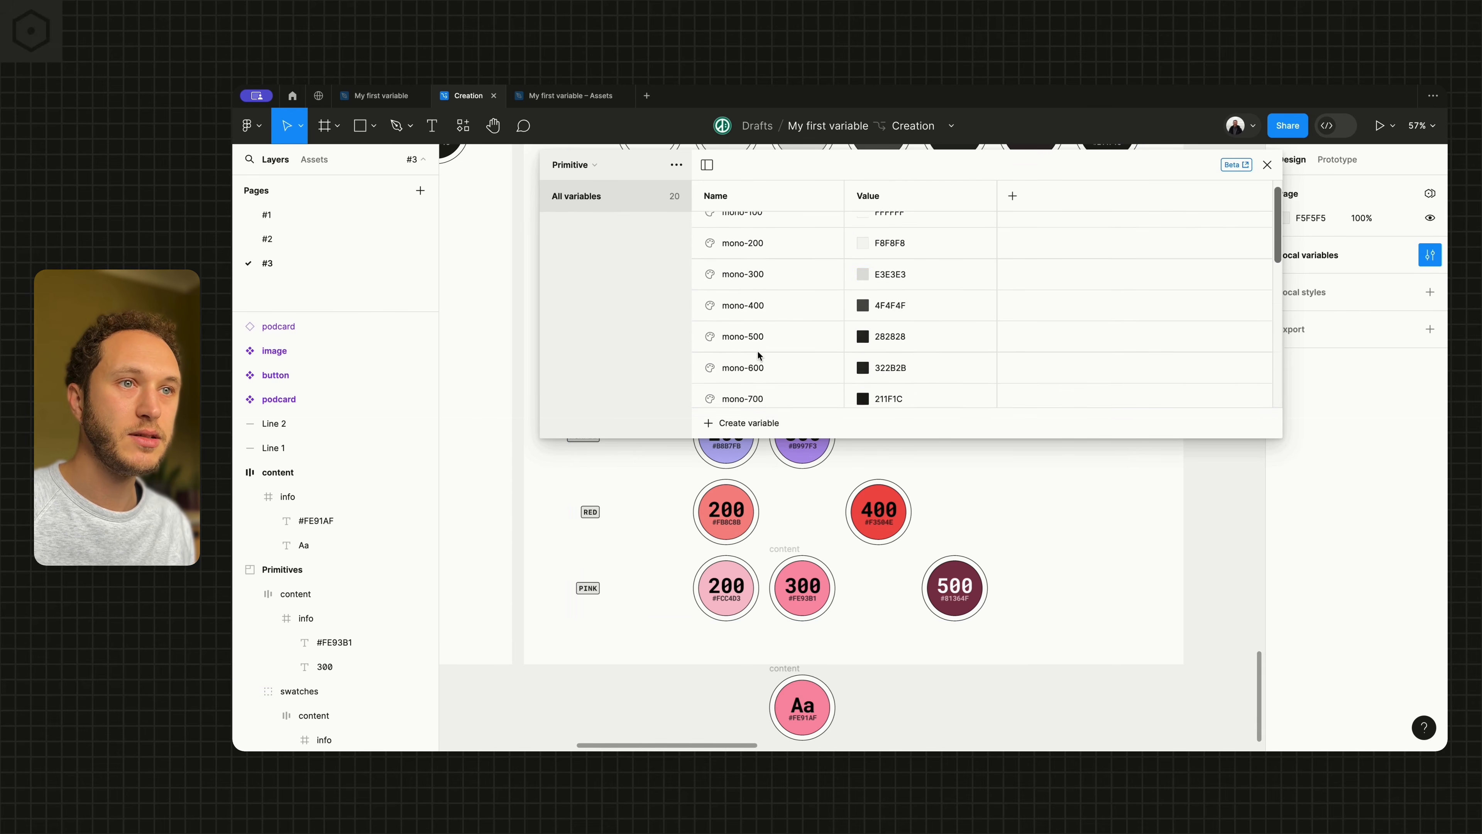
scroll(748, 570, "down", 5)
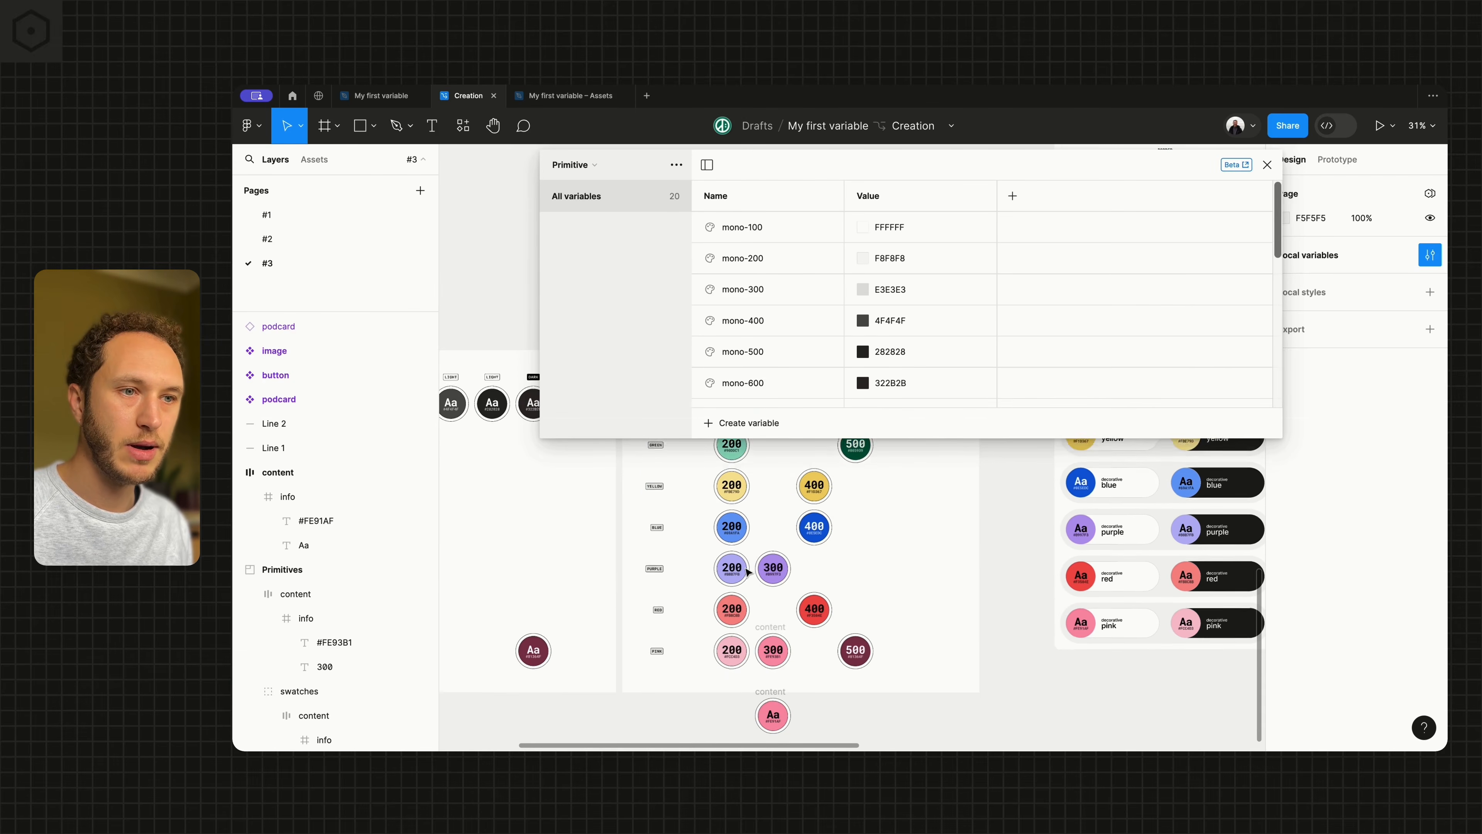
left_click(591, 164)
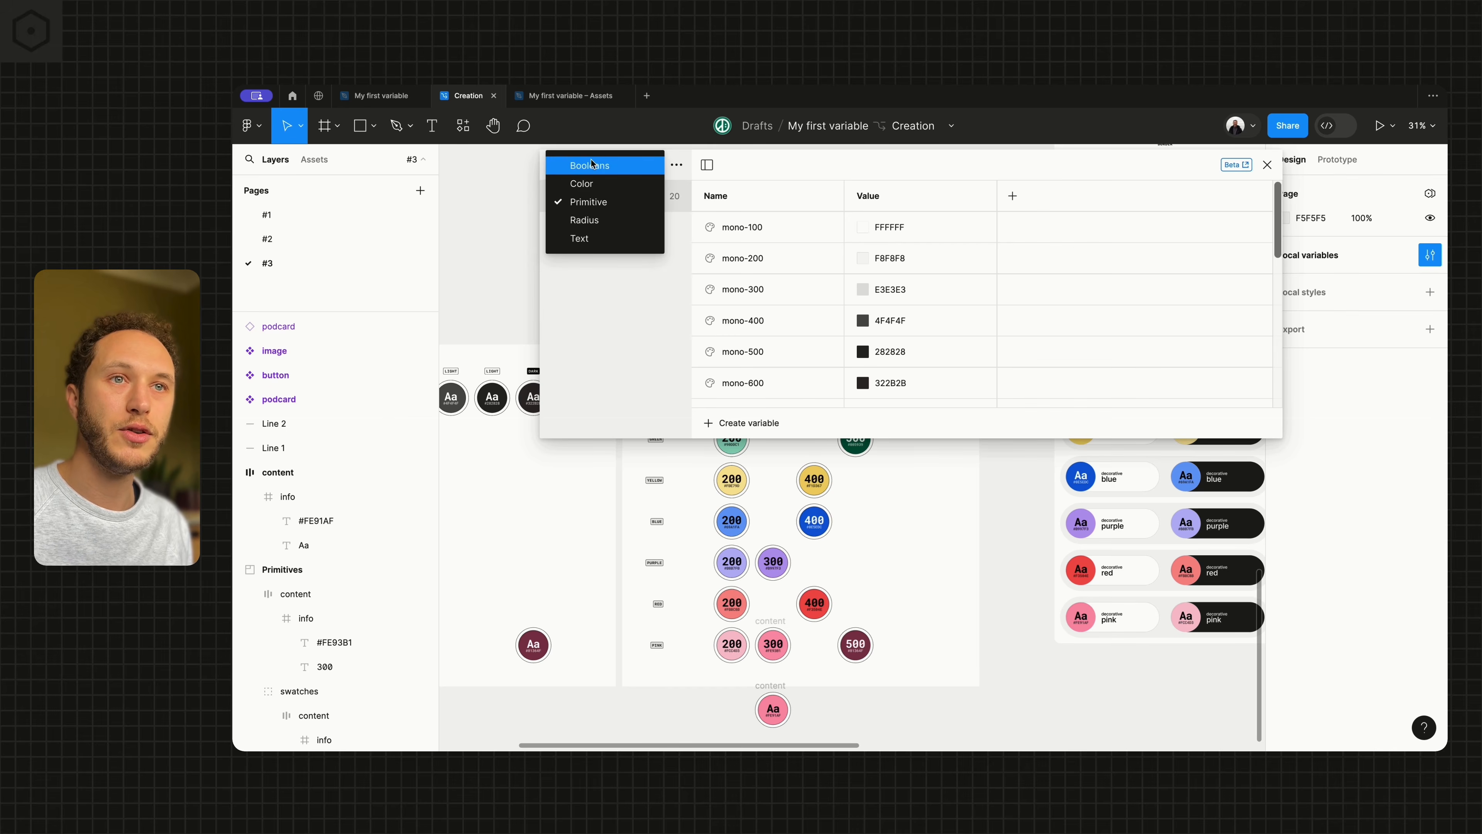
left_click(596, 183)
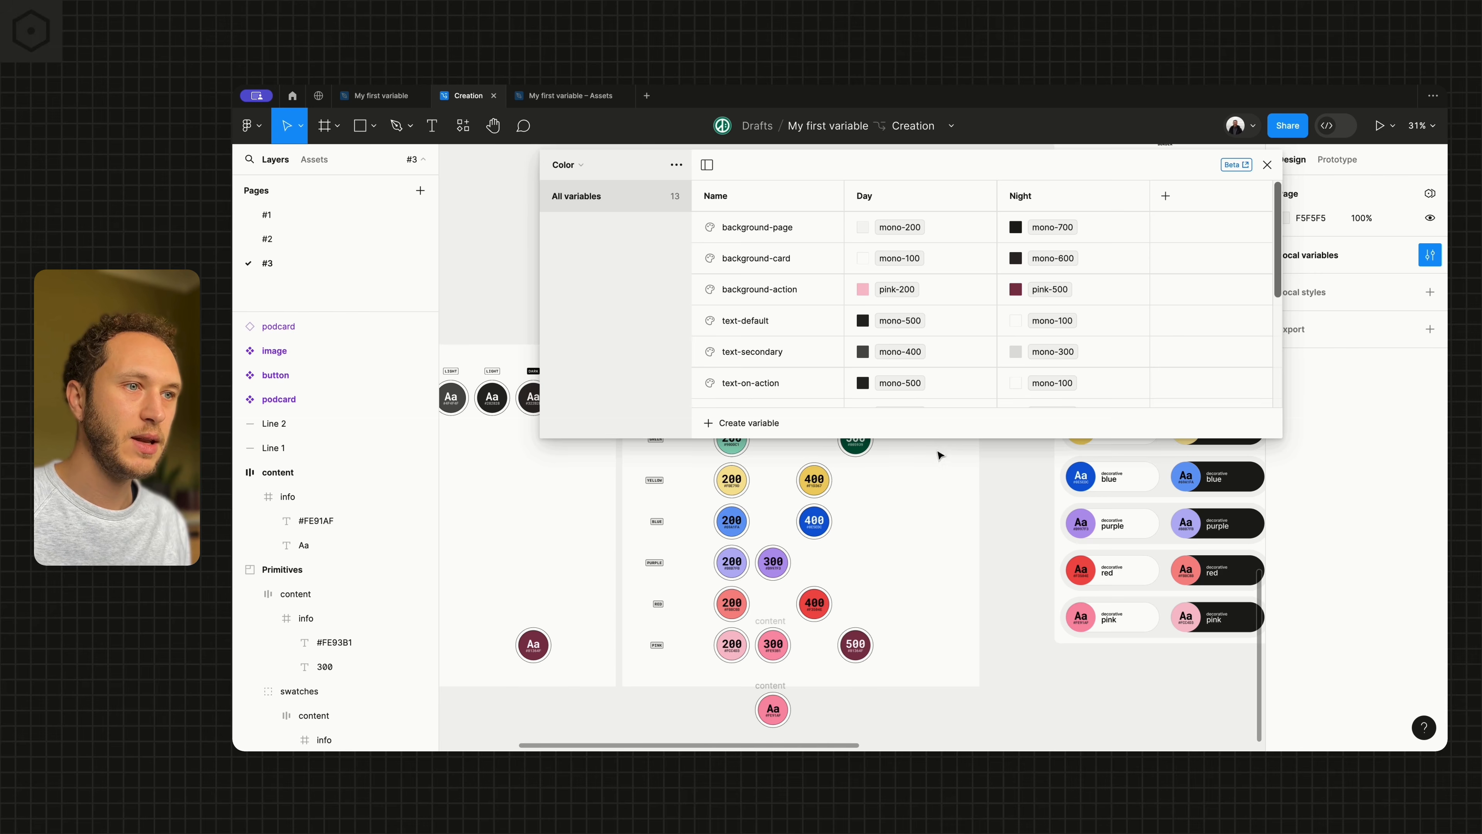
left_click_drag(938, 439, 893, 714)
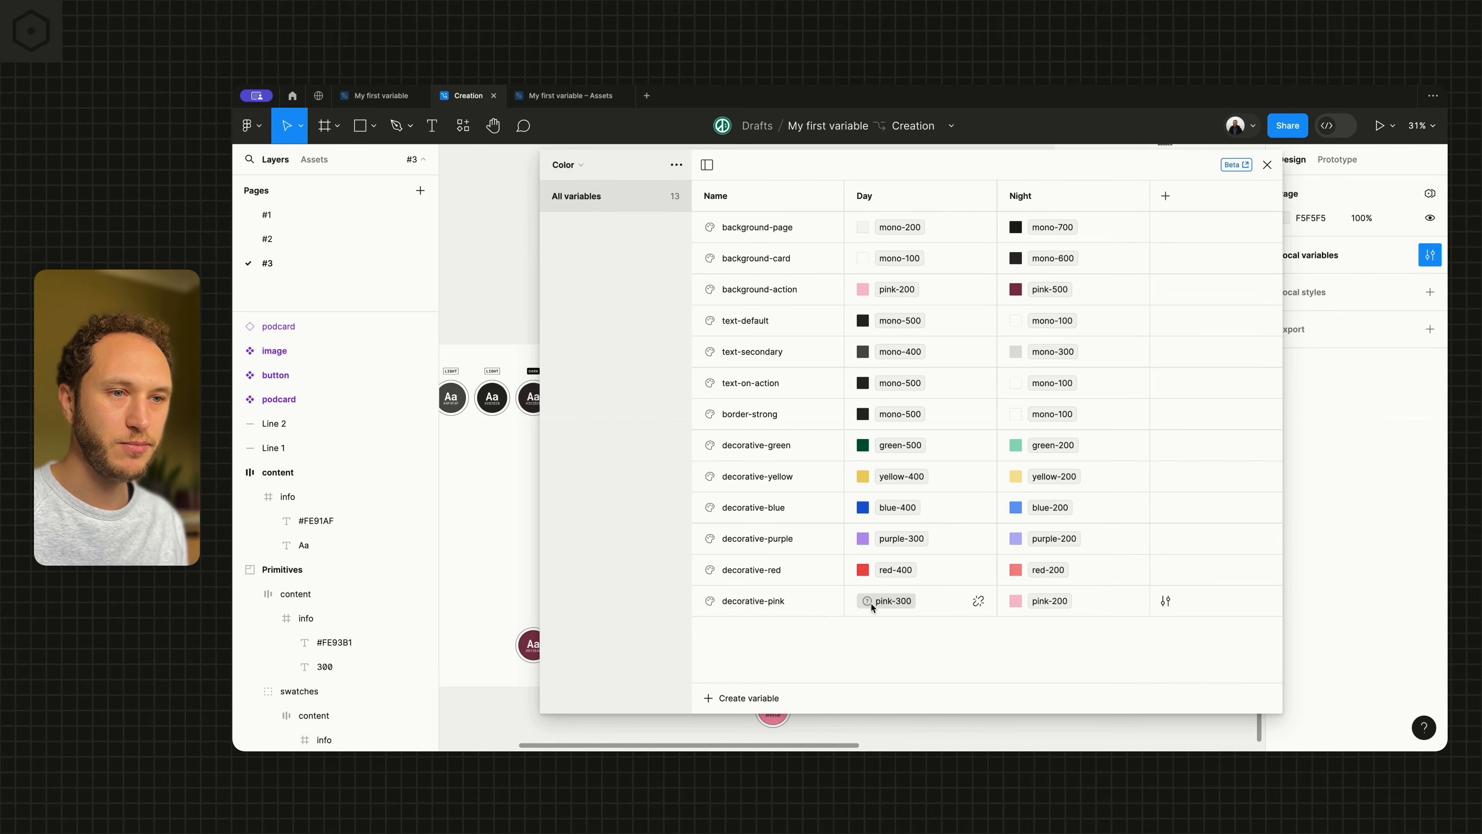
Set the Day value of decorative-pink to the primitive pink-200 and close the variables window
left_click(893, 602)
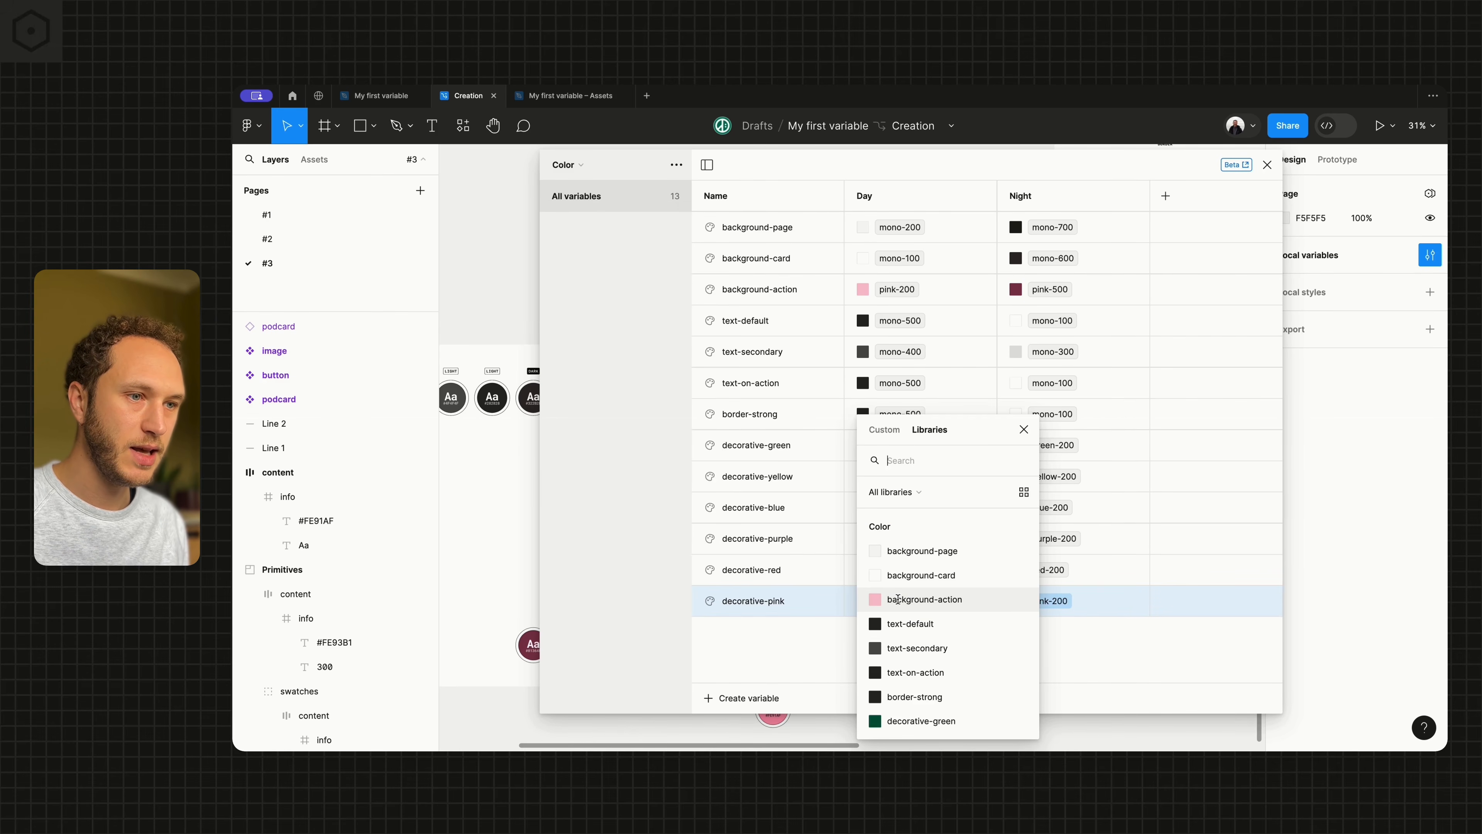
scroll(898, 600, "down", 8)
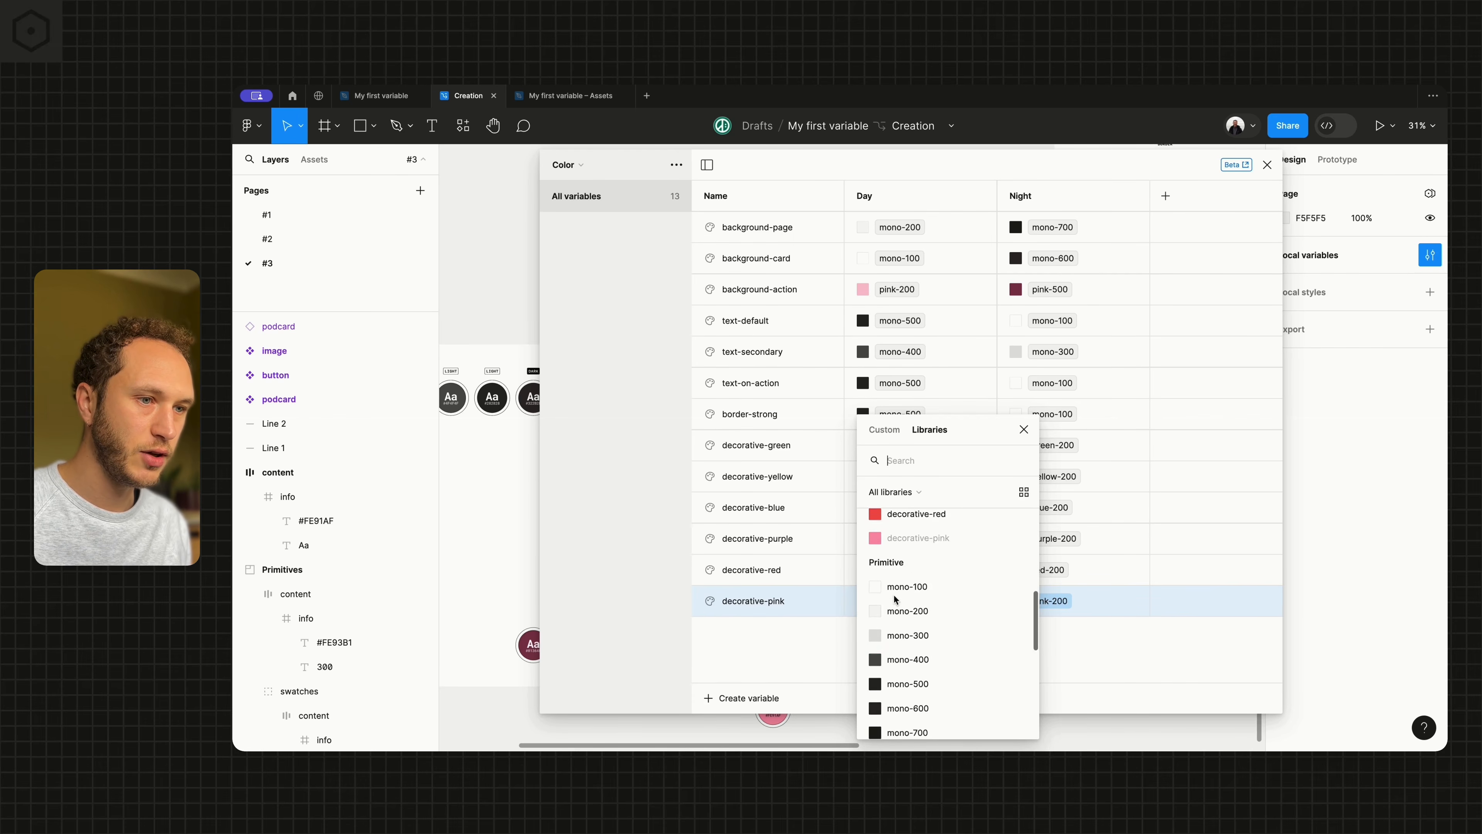
scroll(893, 596, "down", 5)
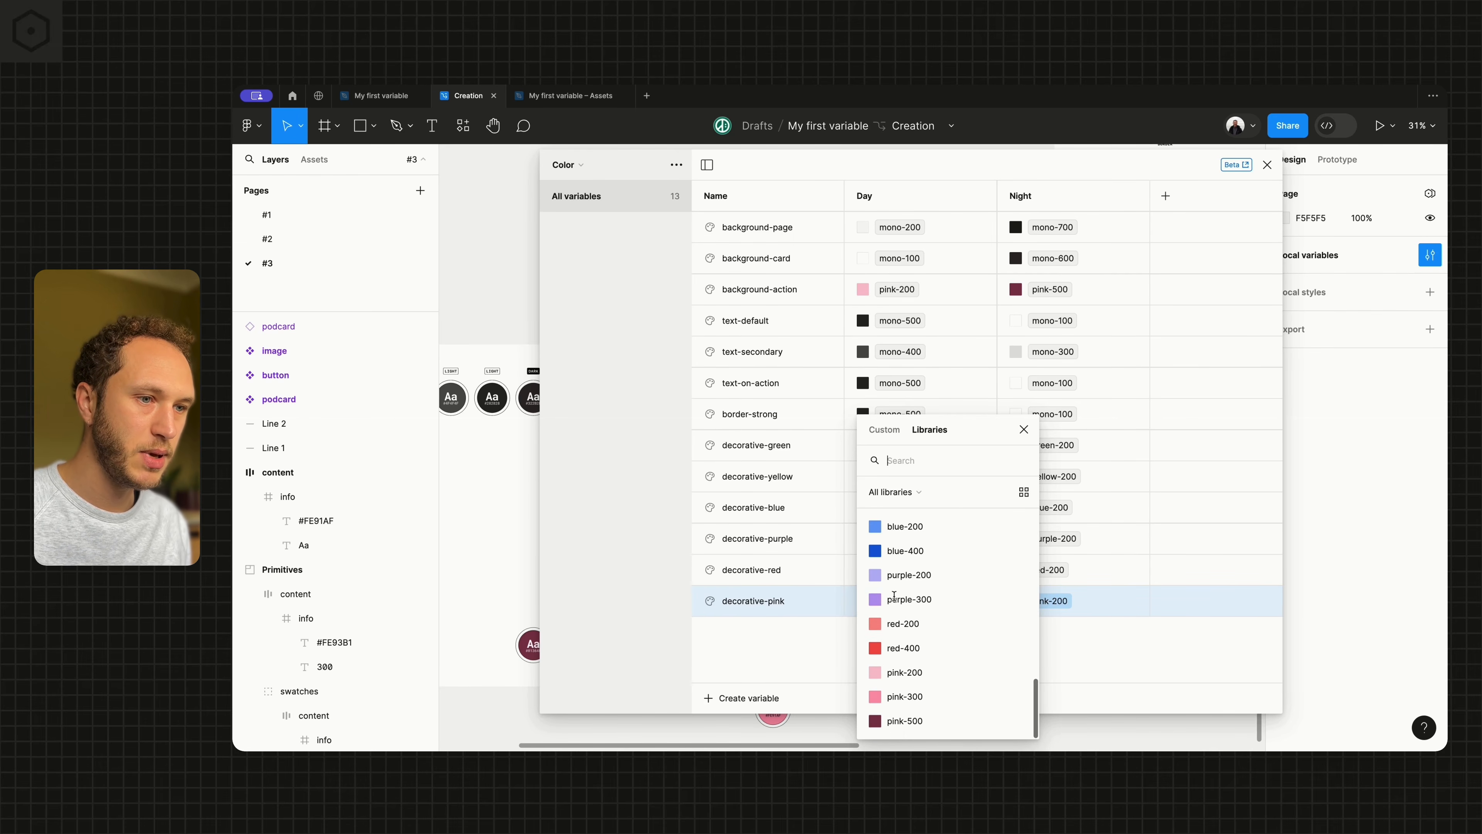
left_click(910, 678)
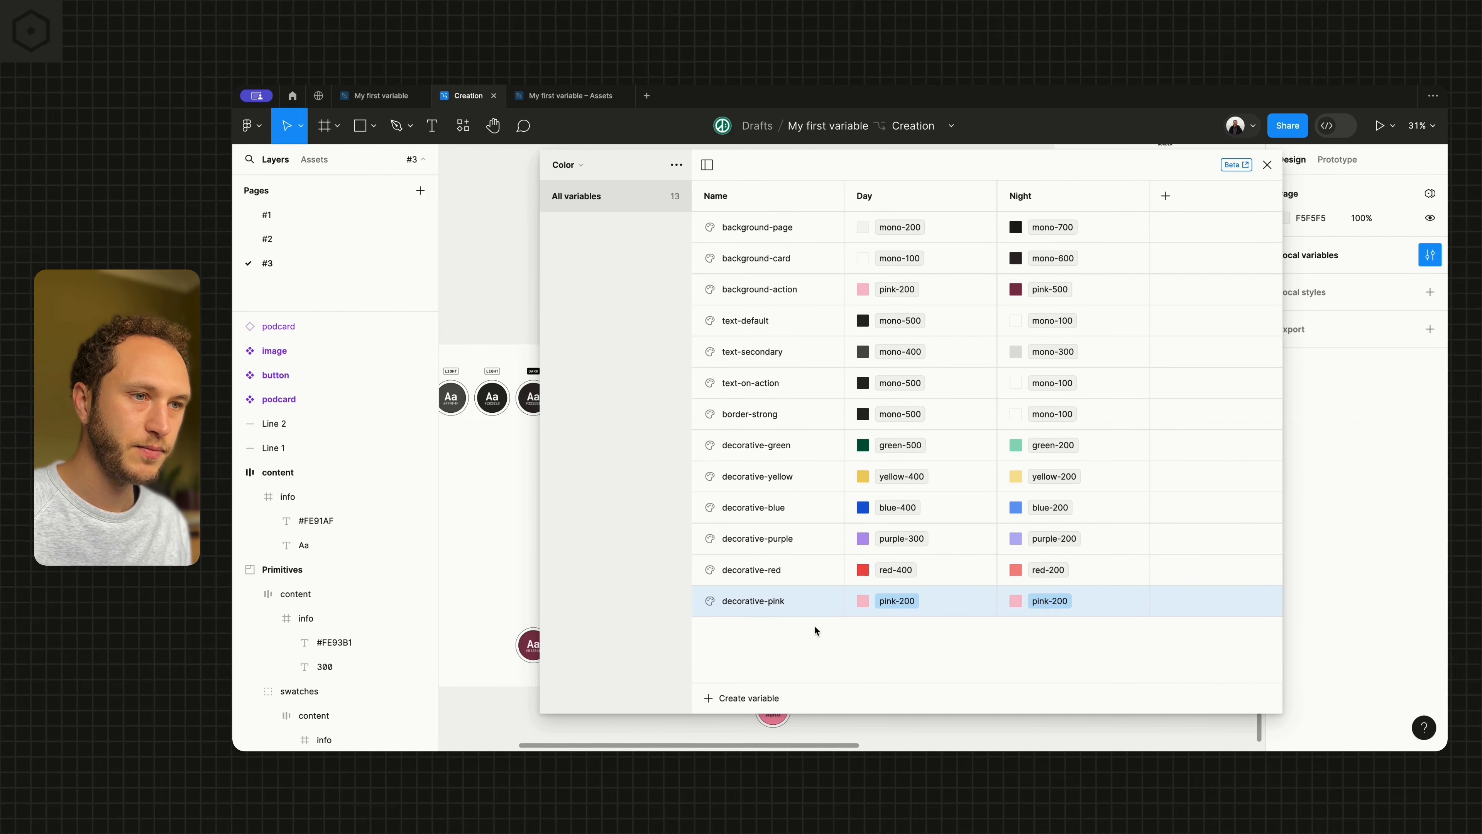
left_click(1267, 165)
Examine the pink areas on the Day and Night podcast cards beside the color pairings
scroll(782, 607, "right", 10)
scroll(782, 606, "up", 5)
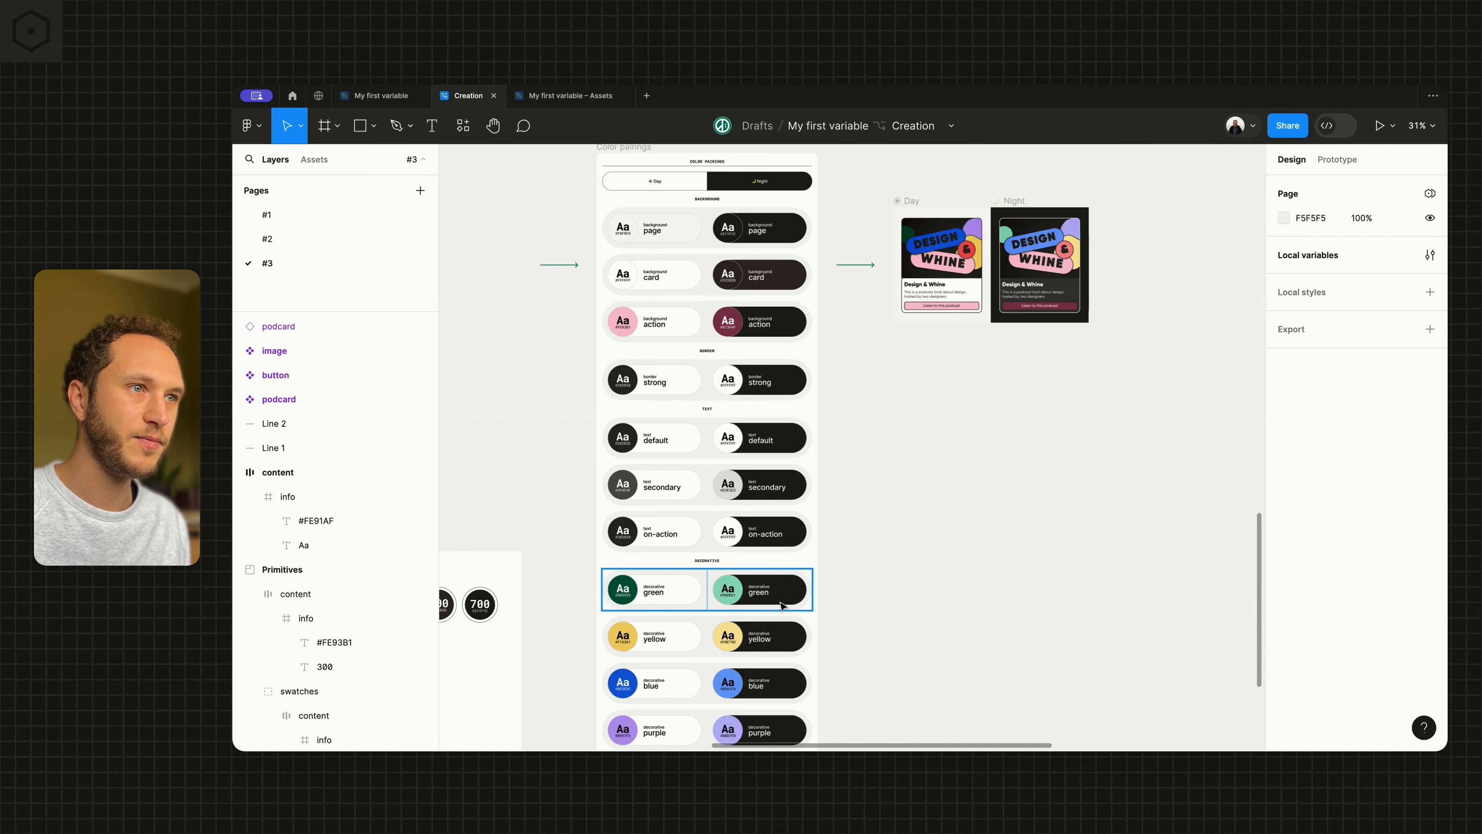
scroll(924, 351, "up", 5)
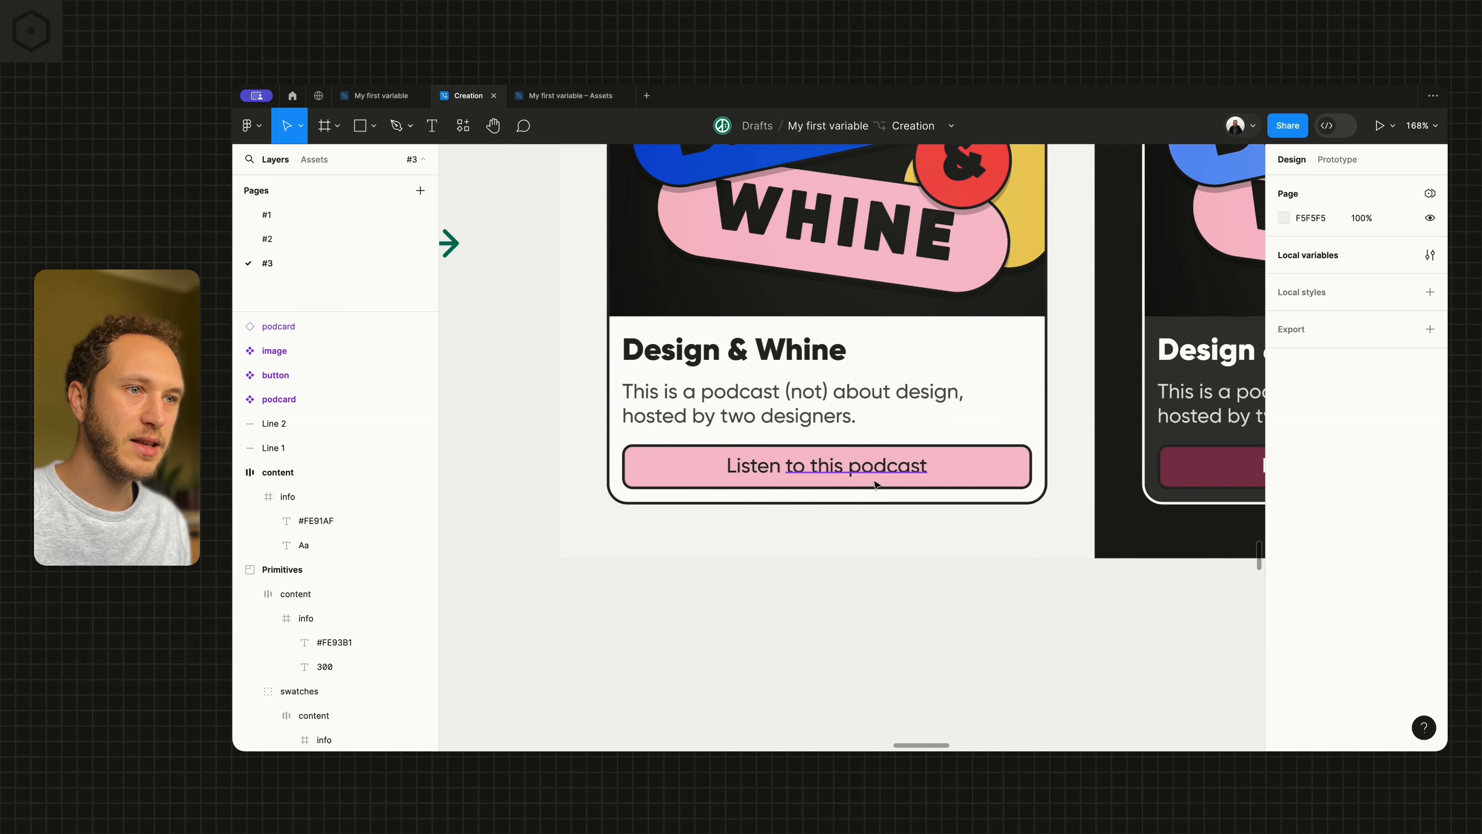
scroll(1003, 483, "down", 10)
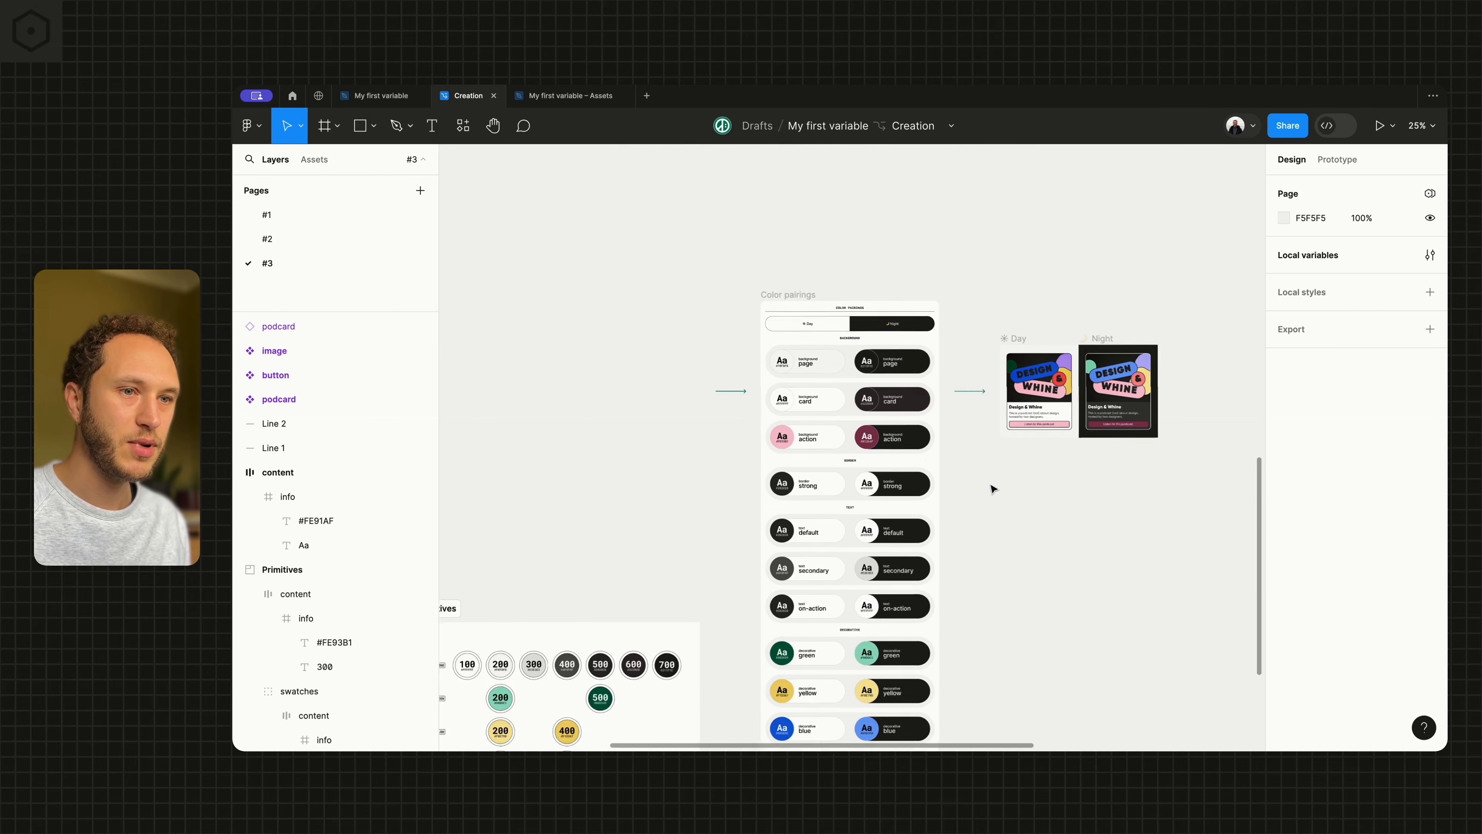
scroll(1212, 297, "up", 5)
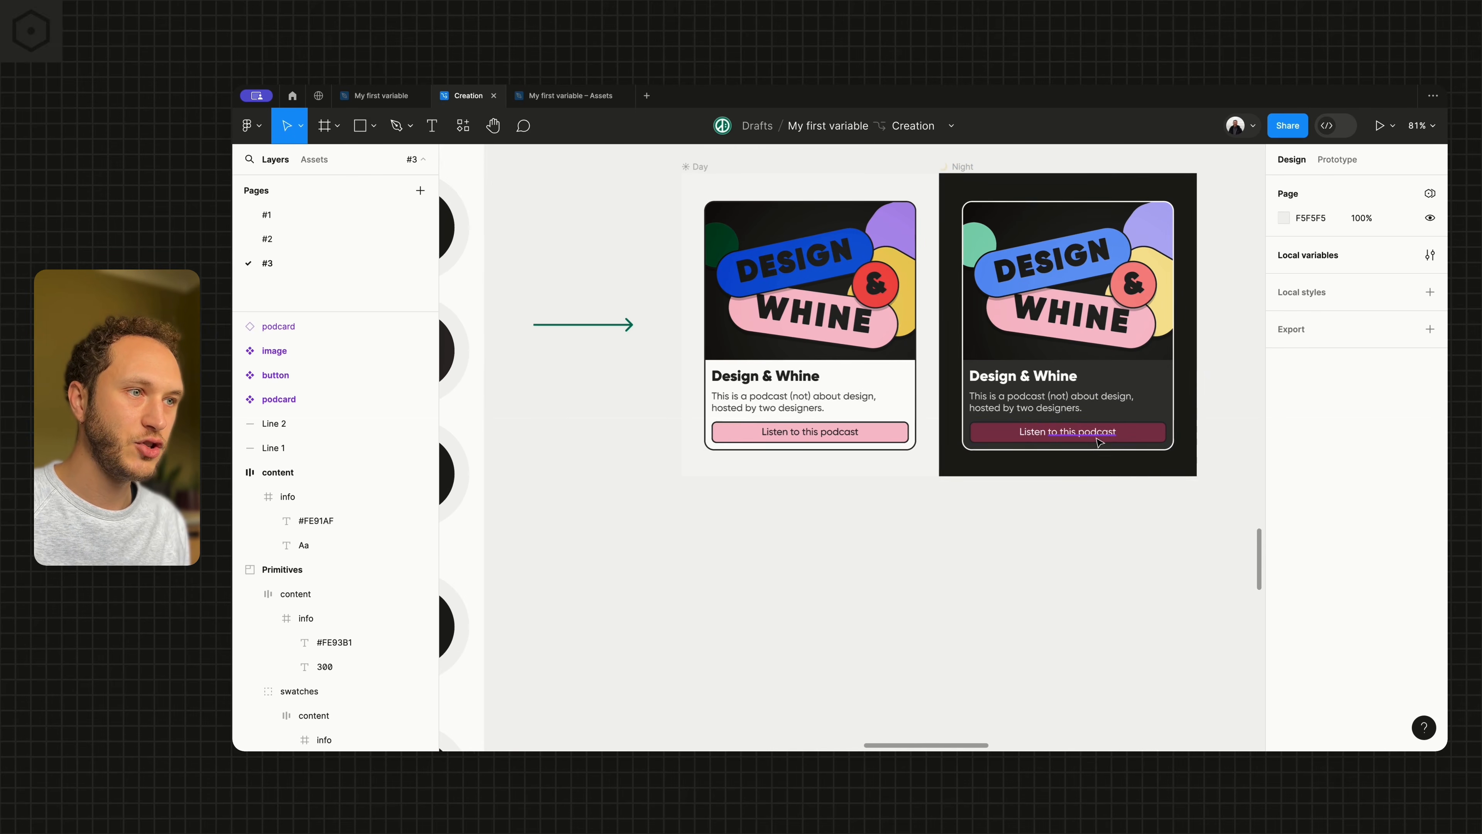
left_click(1160, 439)
left_click(1068, 519)
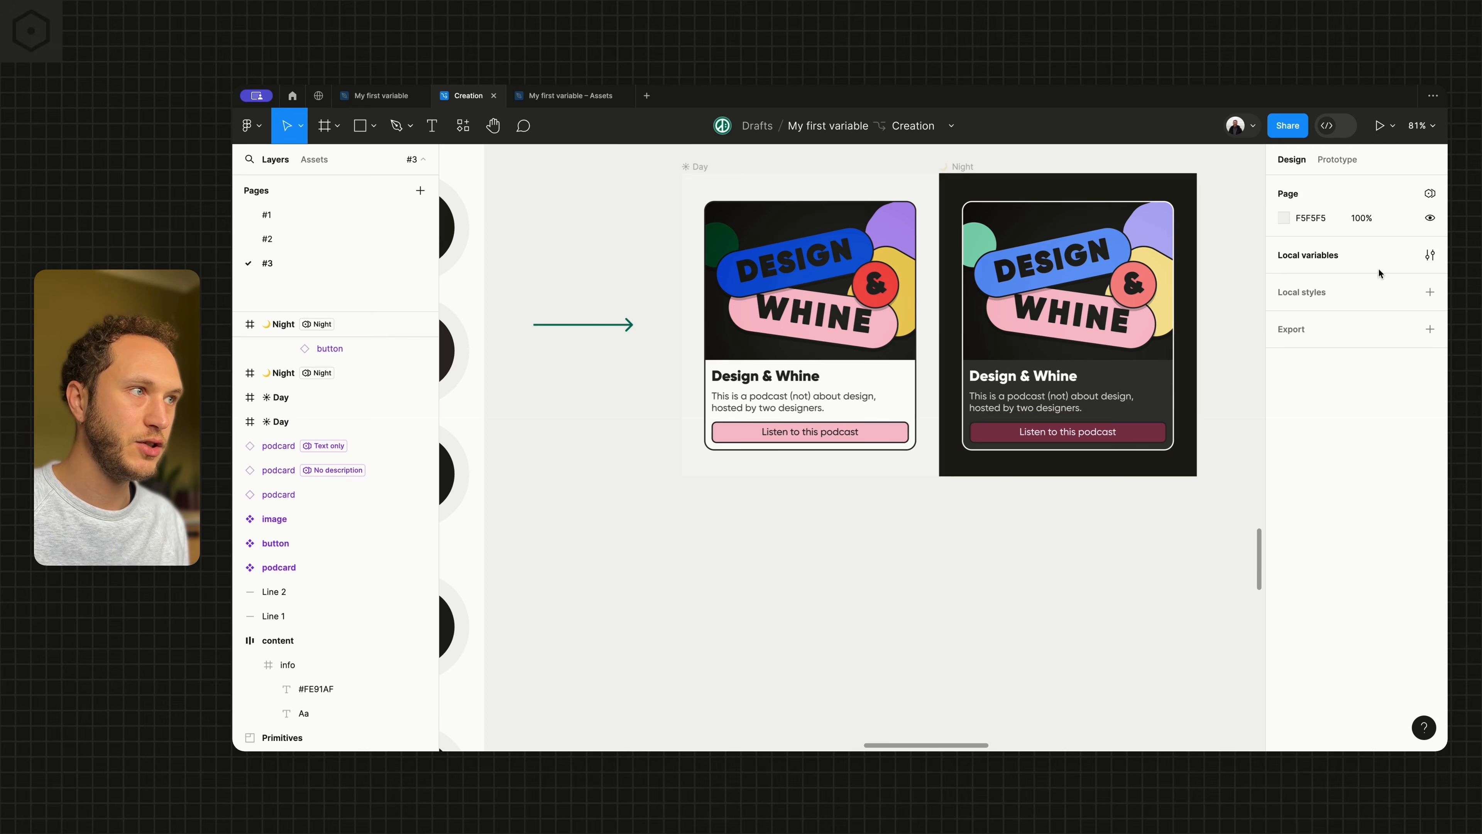
Set the Night value of decorative-pink to the primitive pink-300 and close the variables window
left_click(1430, 254)
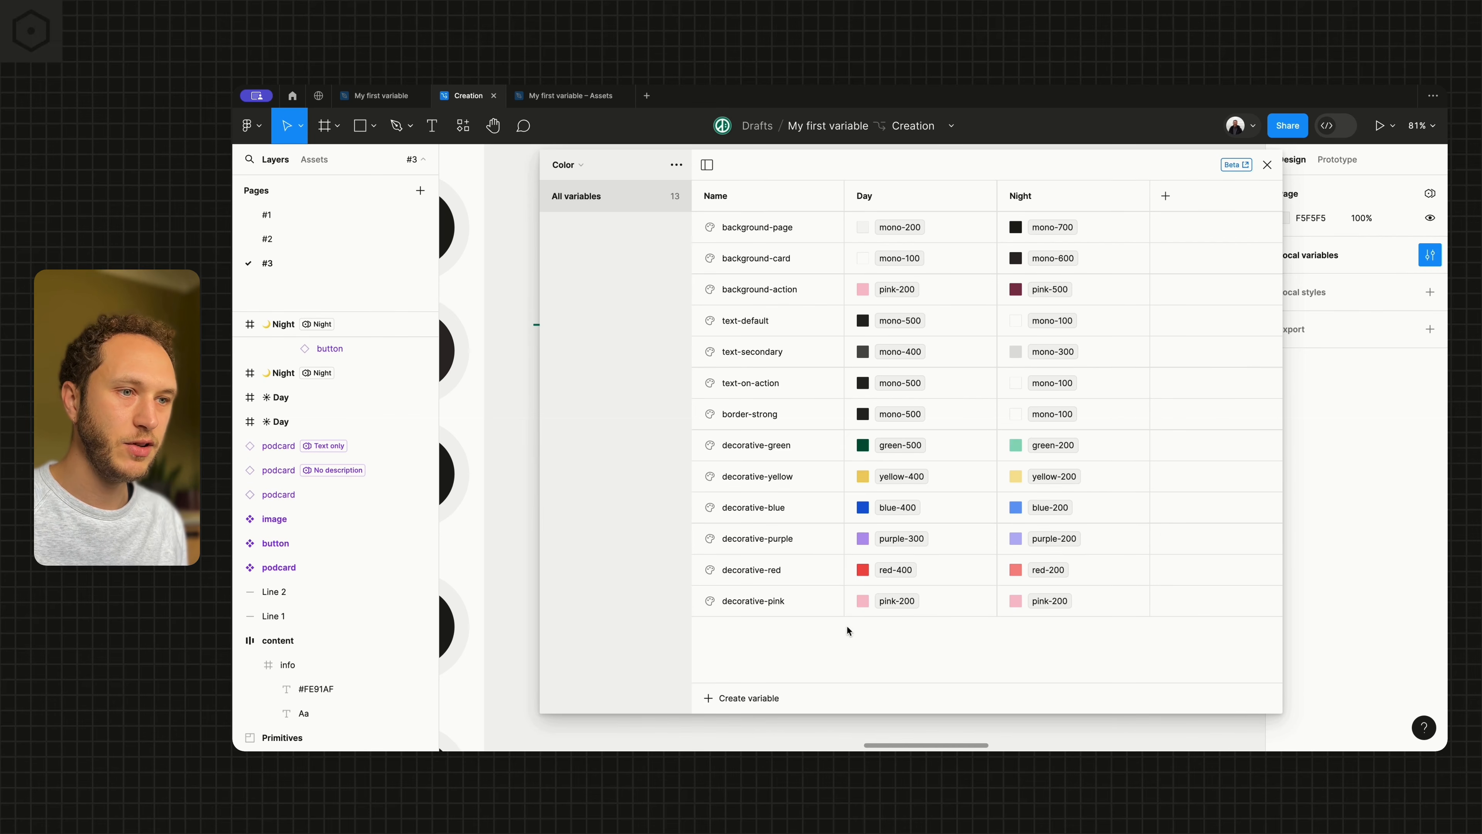
left_click(1048, 601)
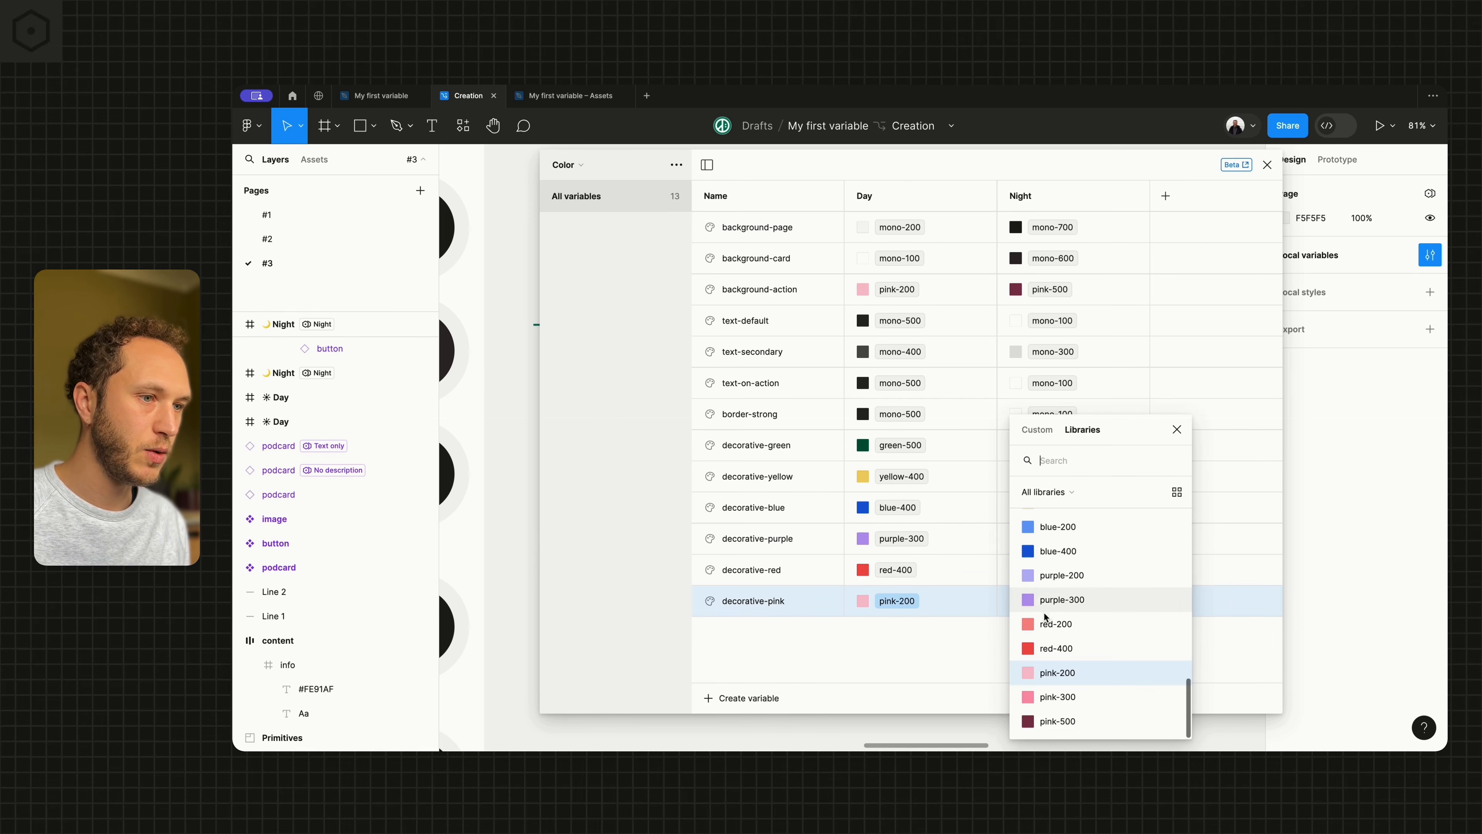
left_click(1056, 696)
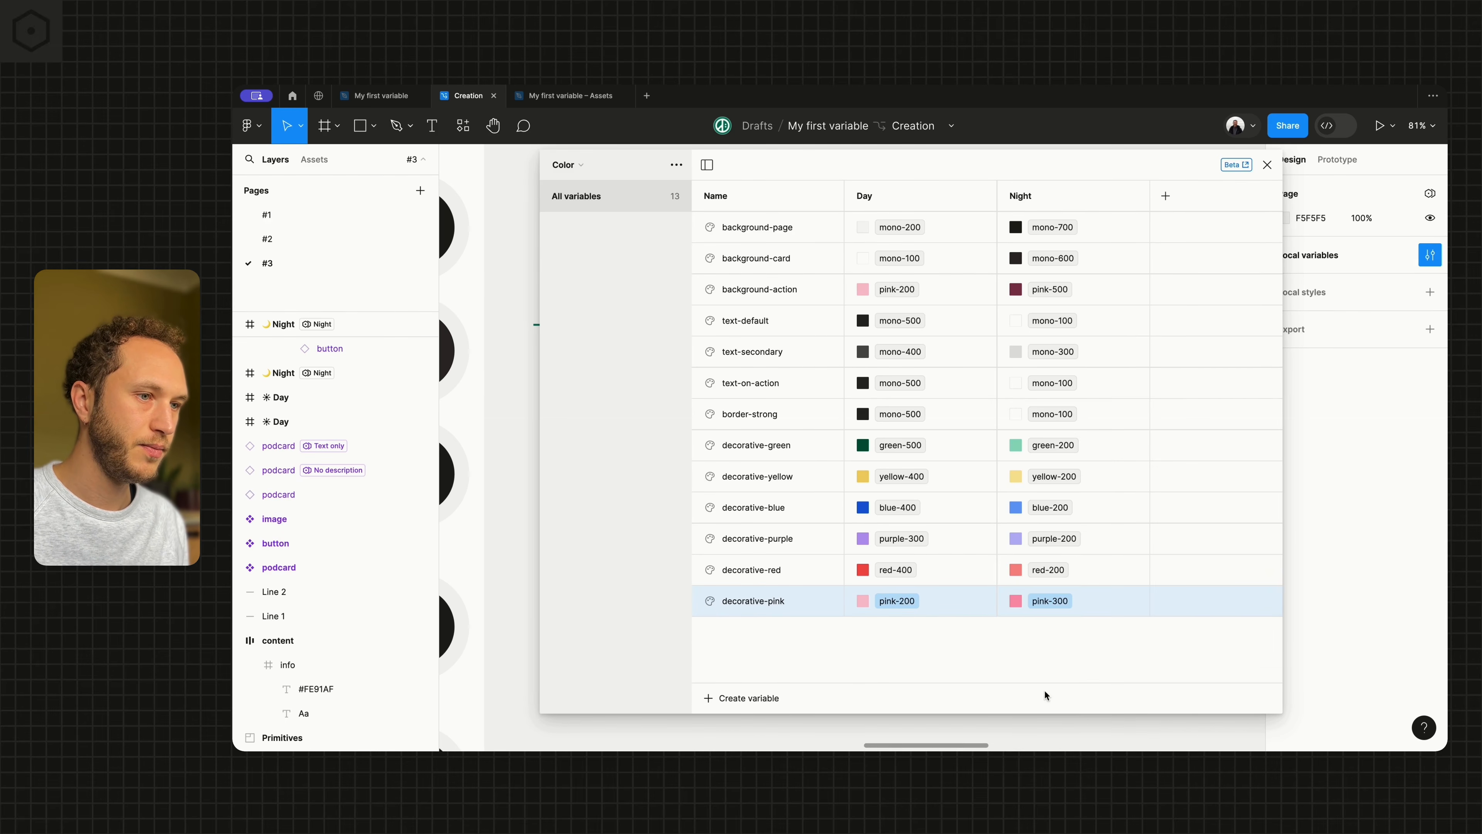
left_click(1267, 165)
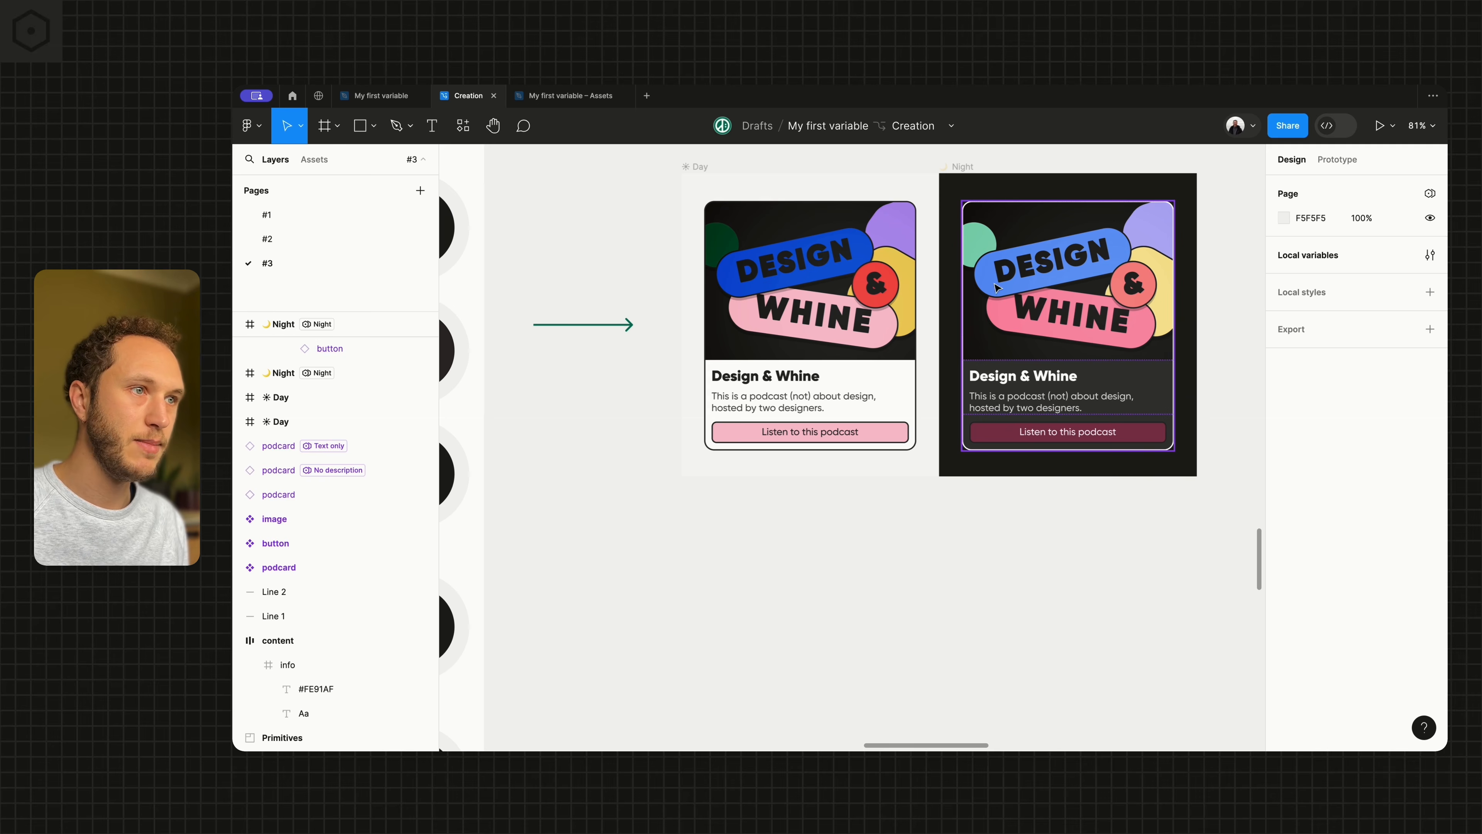
Hide the editor interface and compare the original Swatches board with the numbered Primitives board
scroll(842, 611, "down", 5)
scroll(847, 607, "left", 10)
scroll(847, 607, "down", 8)
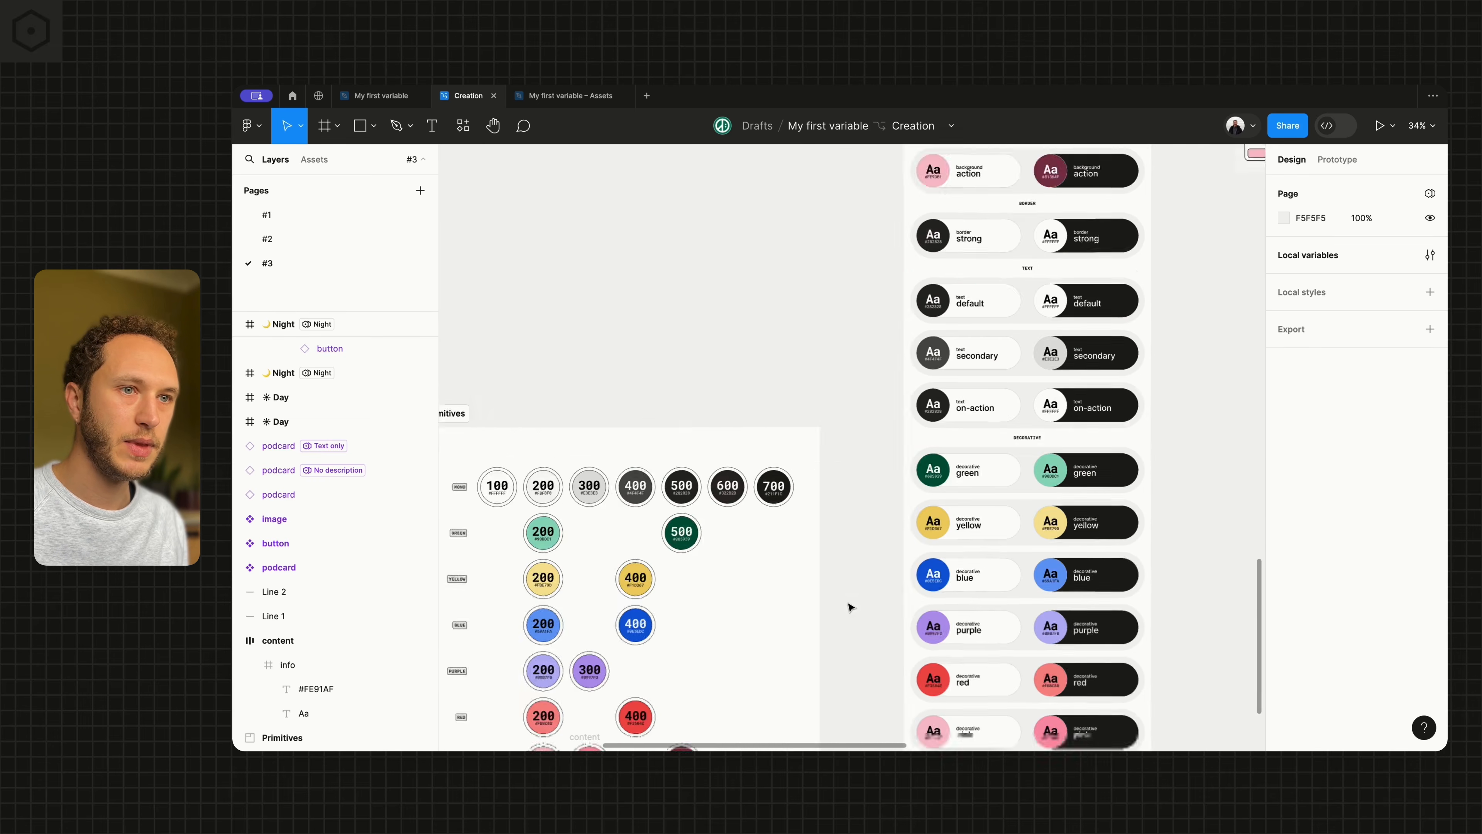
scroll(854, 605, "left", 5)
scroll(853, 605, "down", 2)
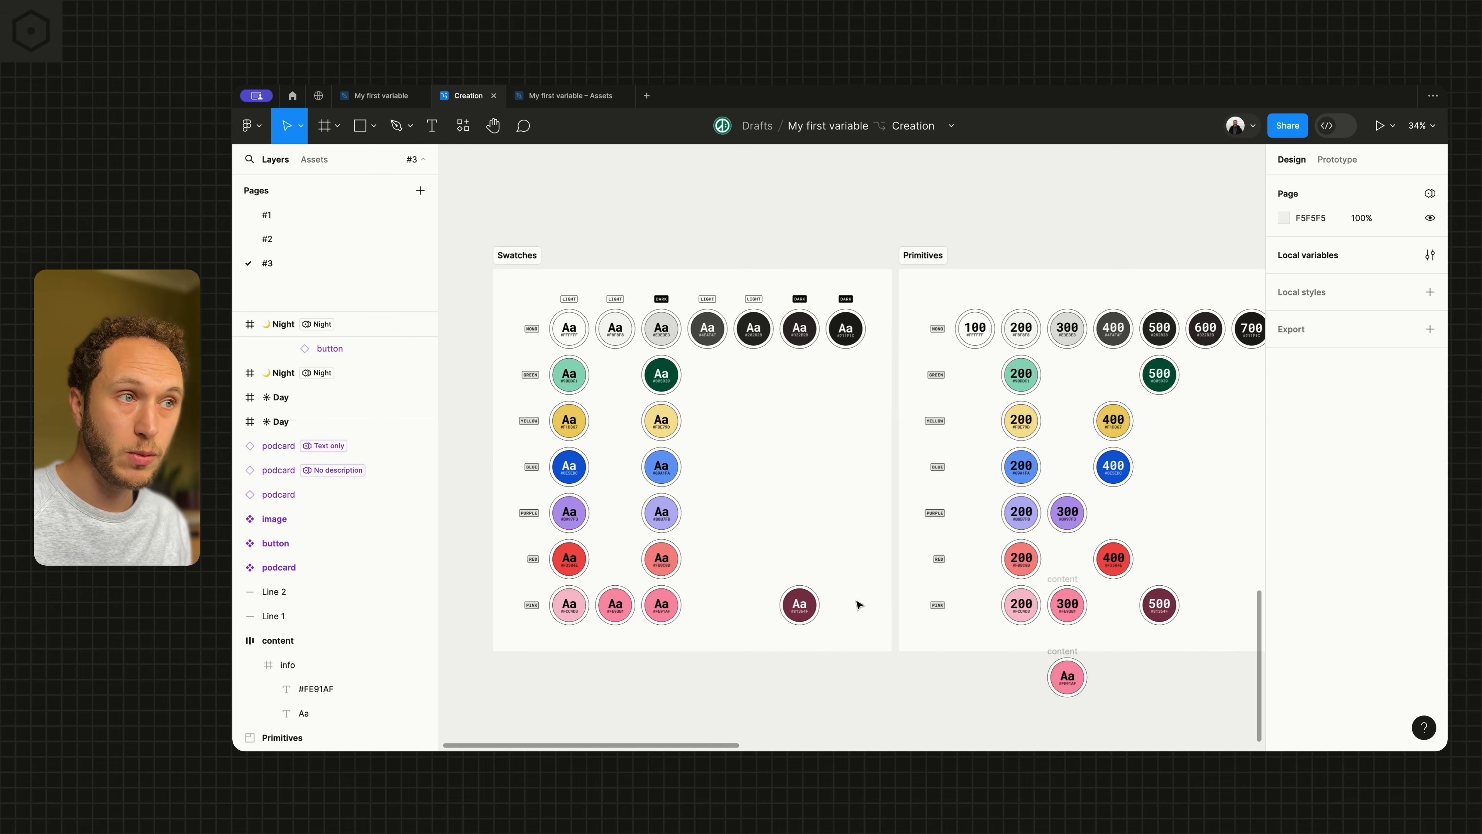
key("ctrl+backslash")
scroll(860, 604, "up", 2)
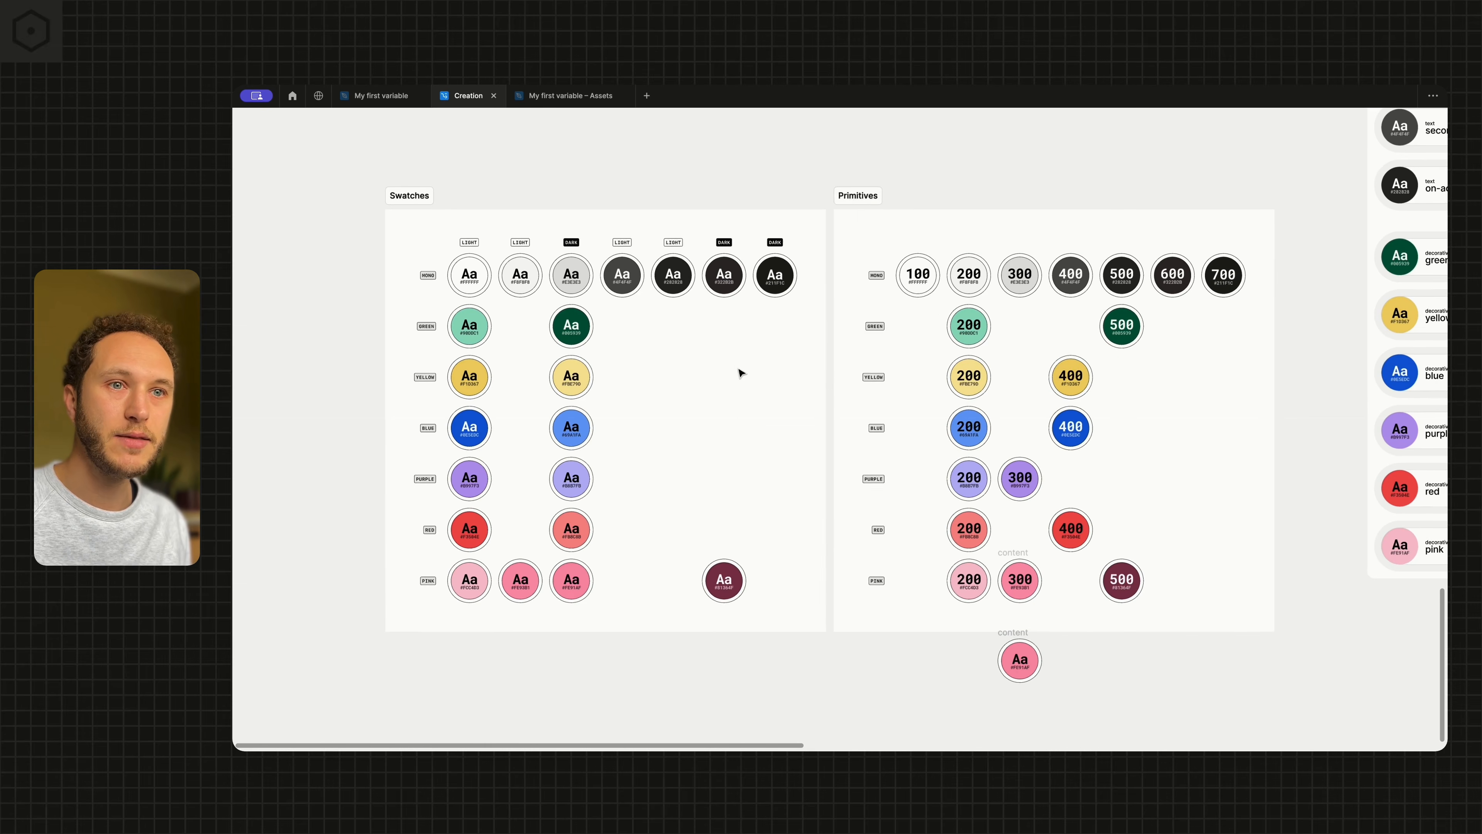
scroll(718, 414, "left", 3)
scroll(600, 376, "up", 3)
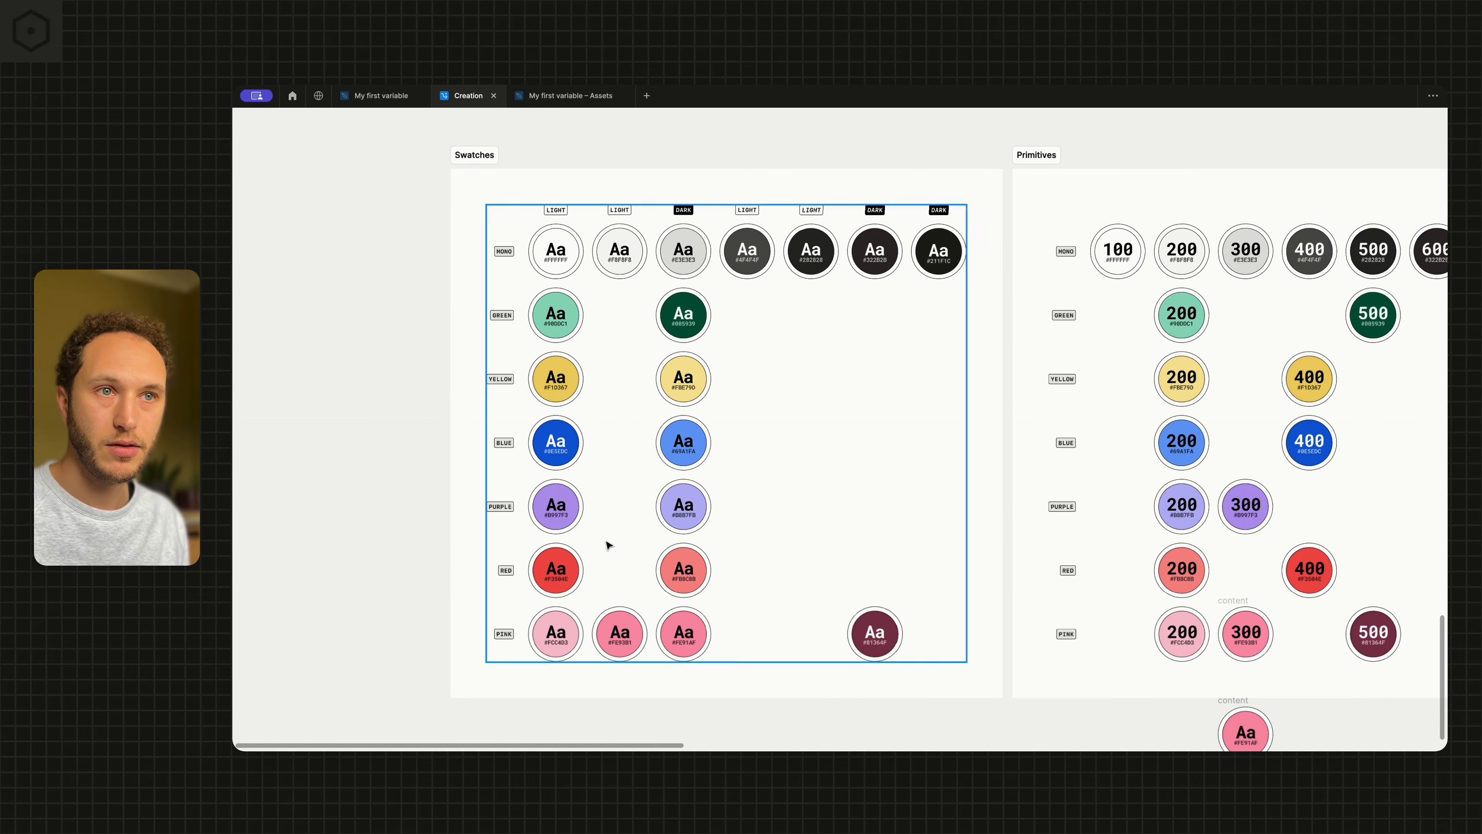
scroll(748, 481, "down", 2)
scroll(748, 480, "right", 5)
scroll(943, 466, "up", 3)
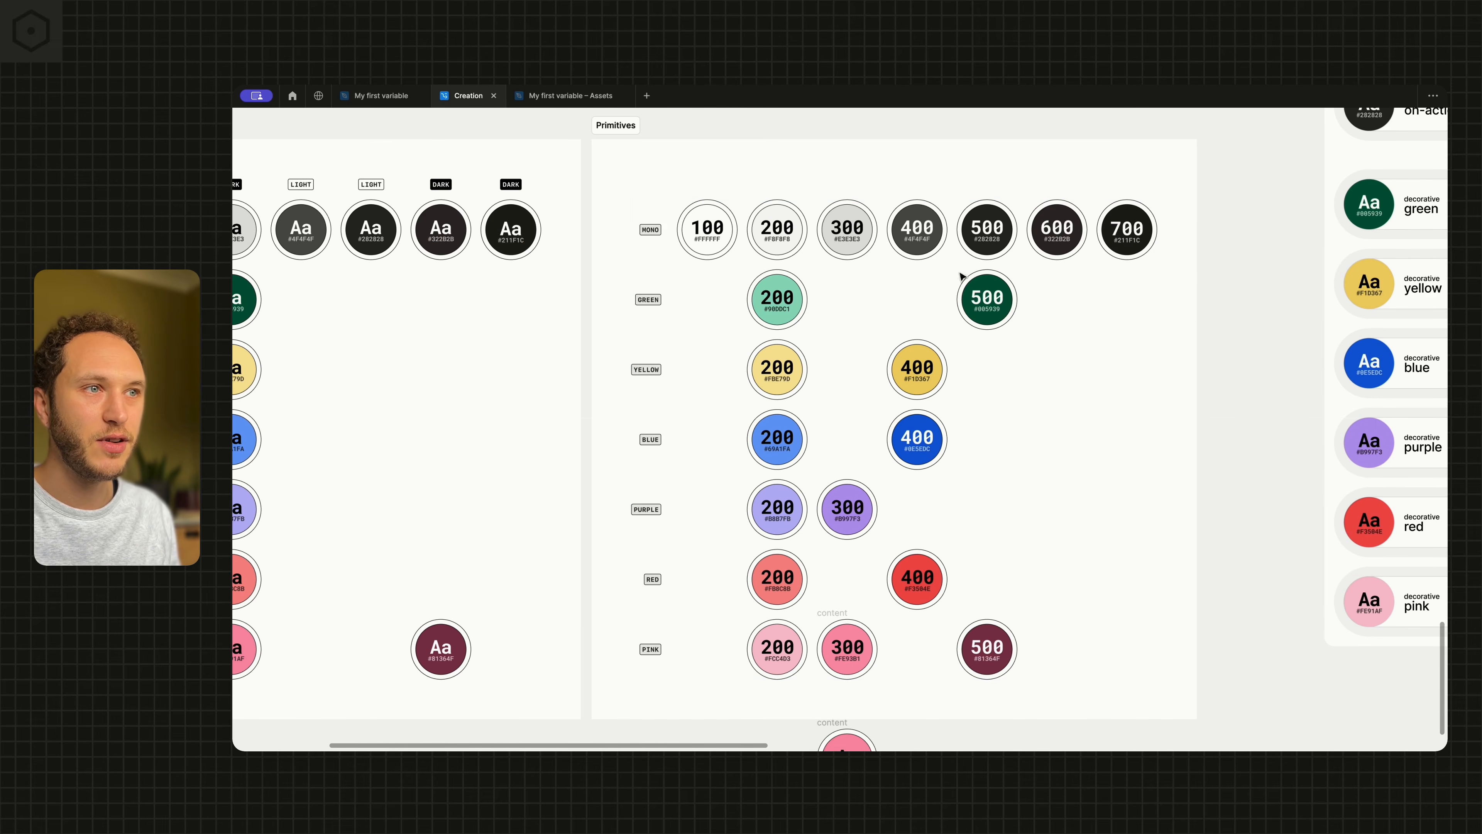
scroll(807, 394, "down", 2)
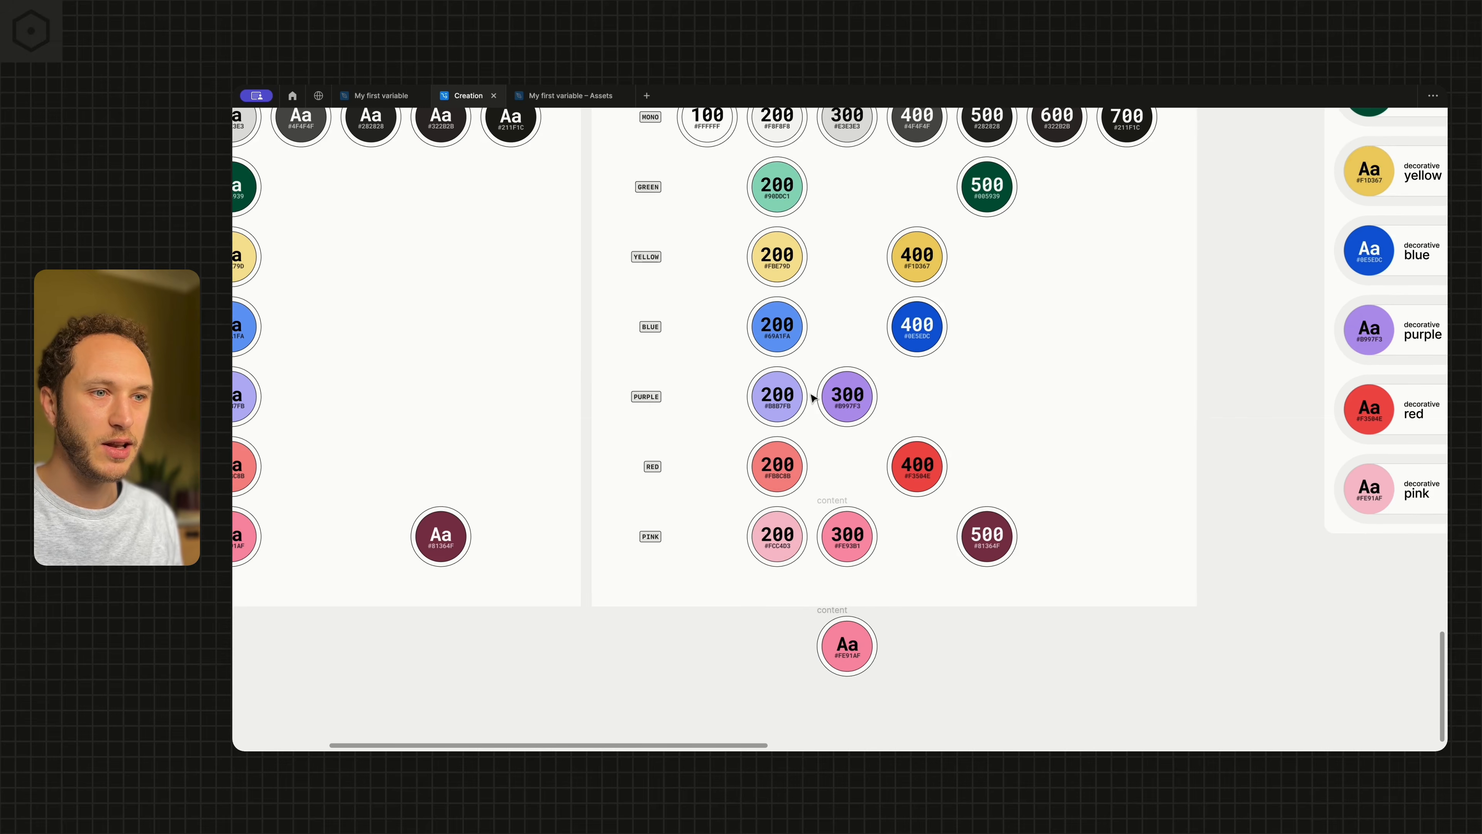
Delete the leftover pink swatch #FE91AF lying below the Primitives board
left_click(838, 620)
key("Delete")
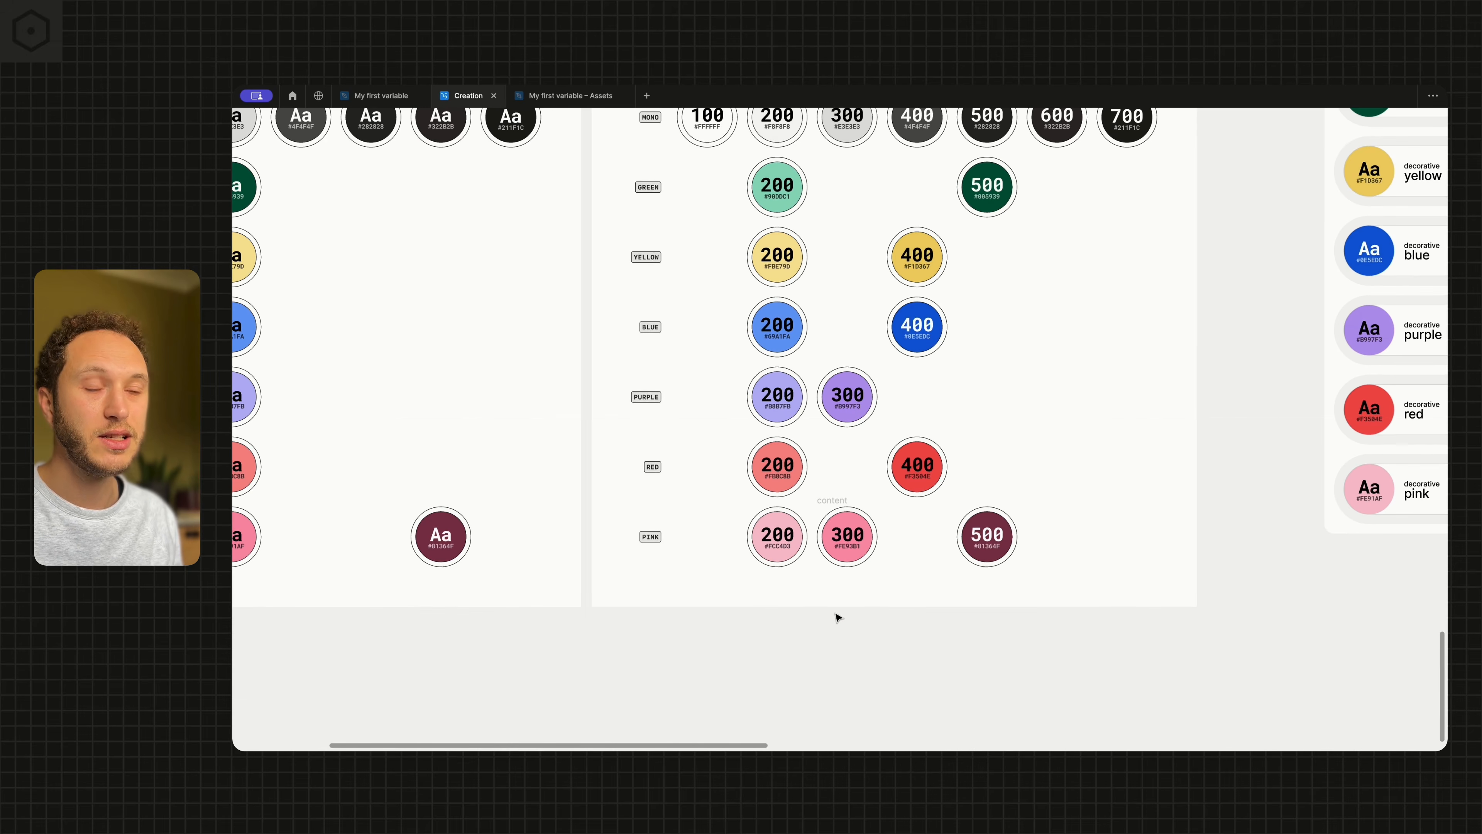
key("shift+1")
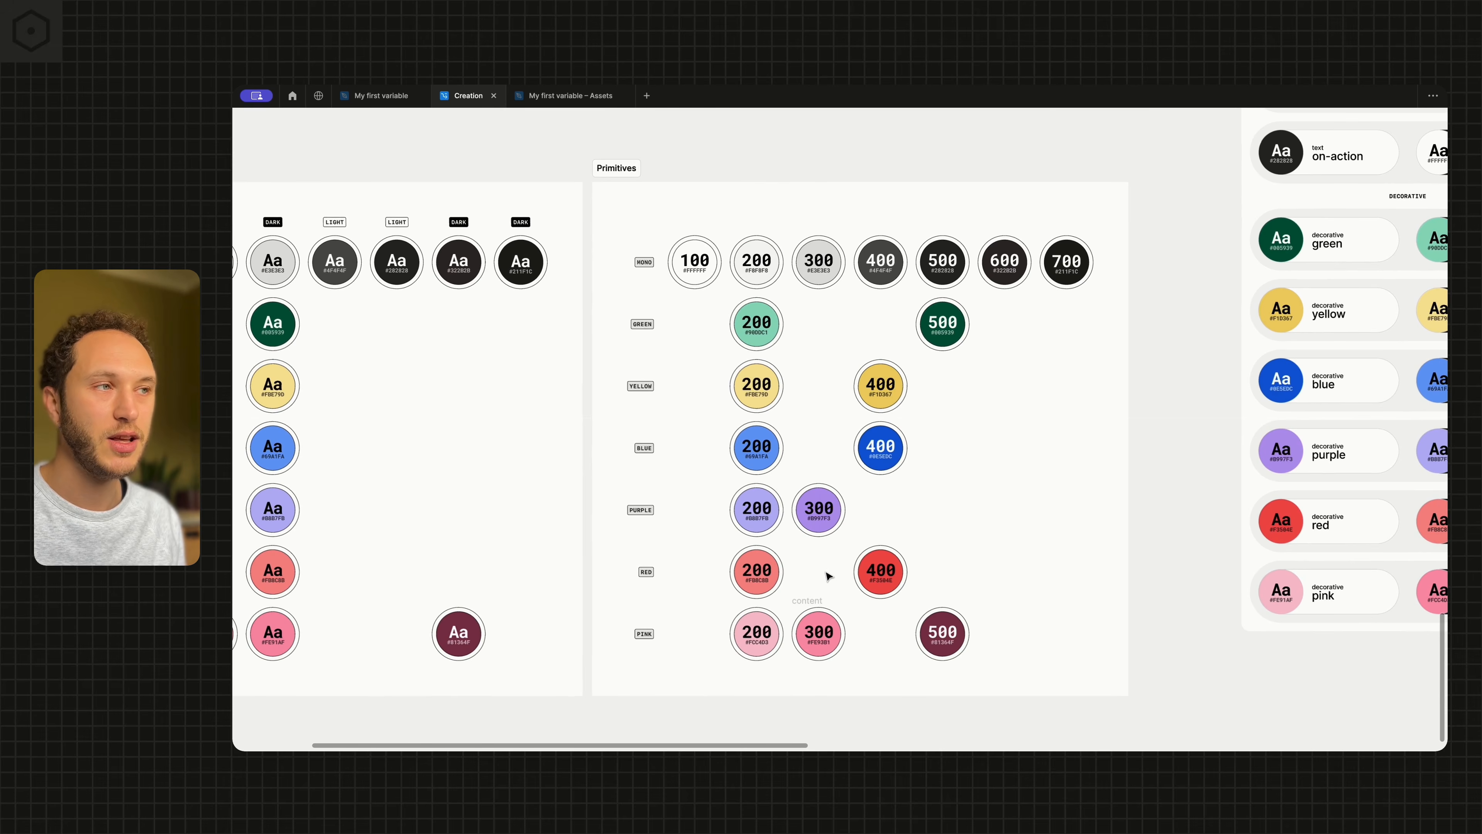